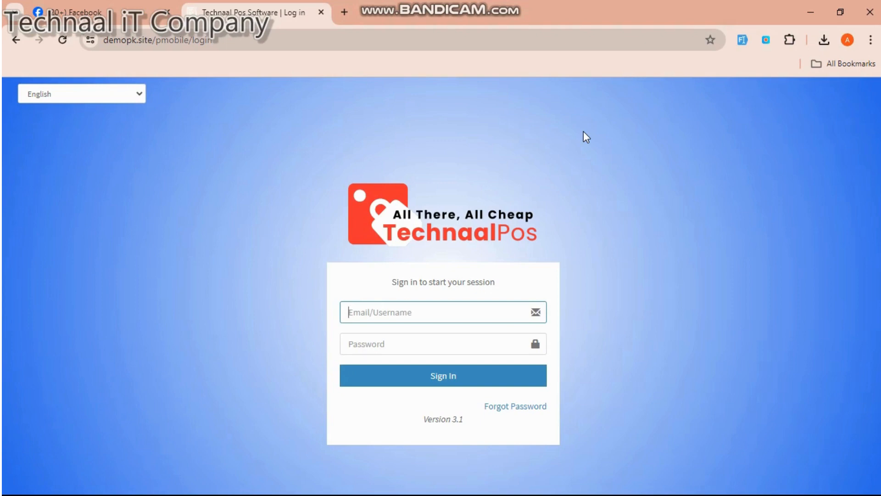
- Sign in as admin using the saved login e-mail and the account password
click(455, 303)
click(443, 366)
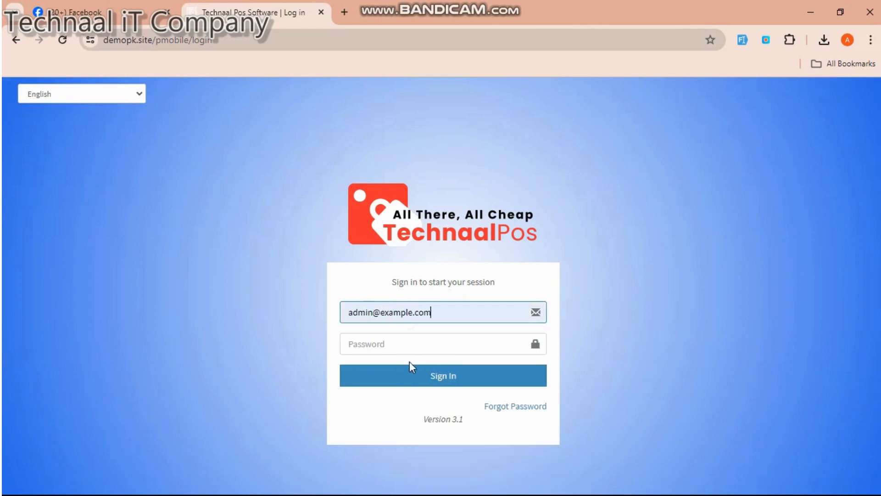
click(402, 345)
text(12)
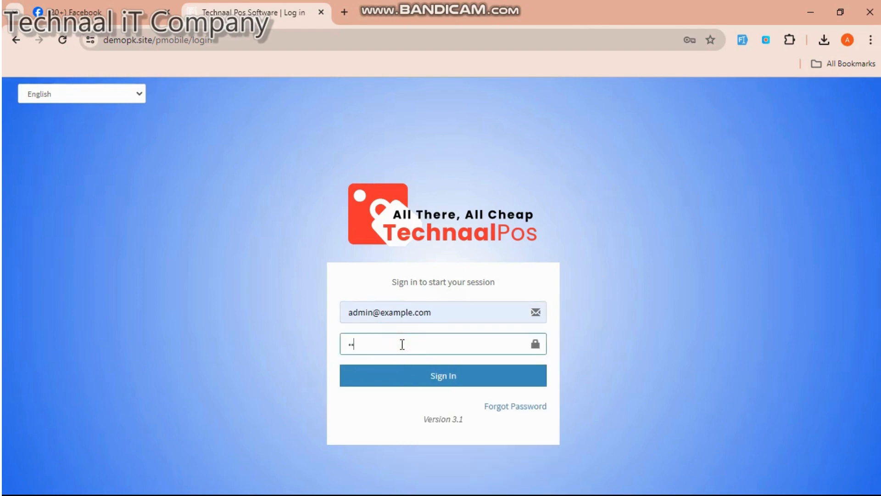
text(3456)
key(Return)
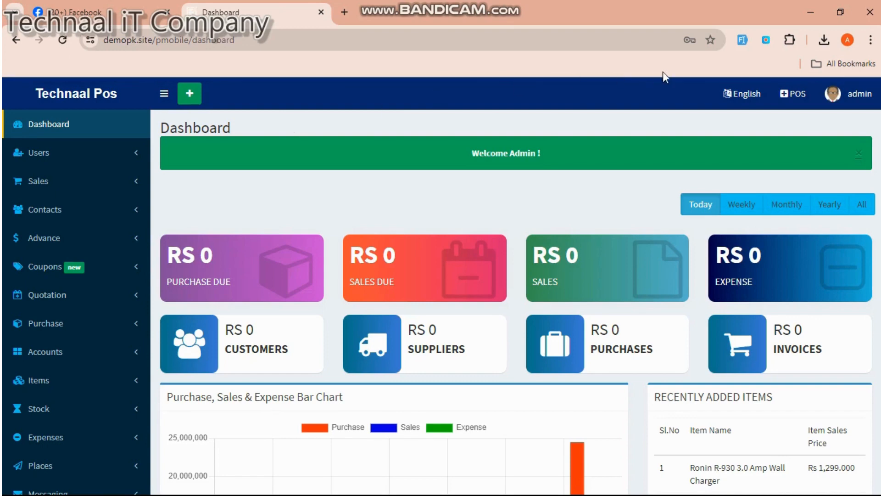
- On the POS screen, search 'g' and add one Galaxy A05 at 32800 to the cart
click(793, 102)
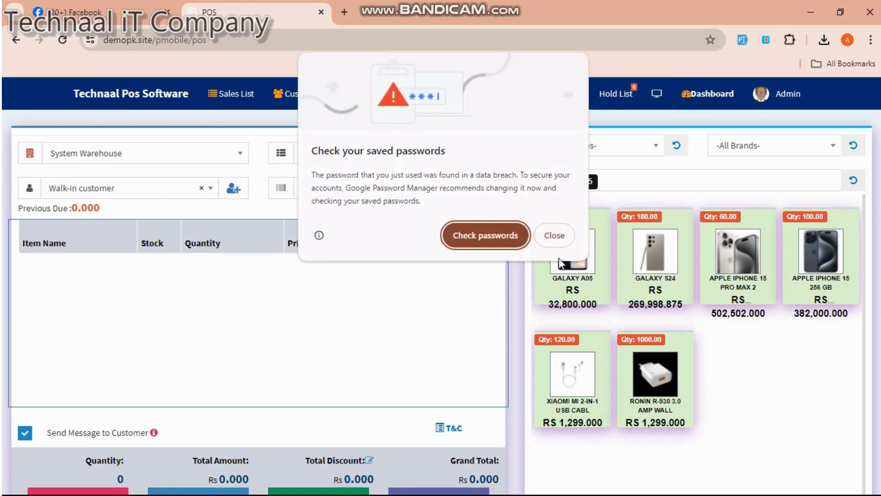
click(554, 235)
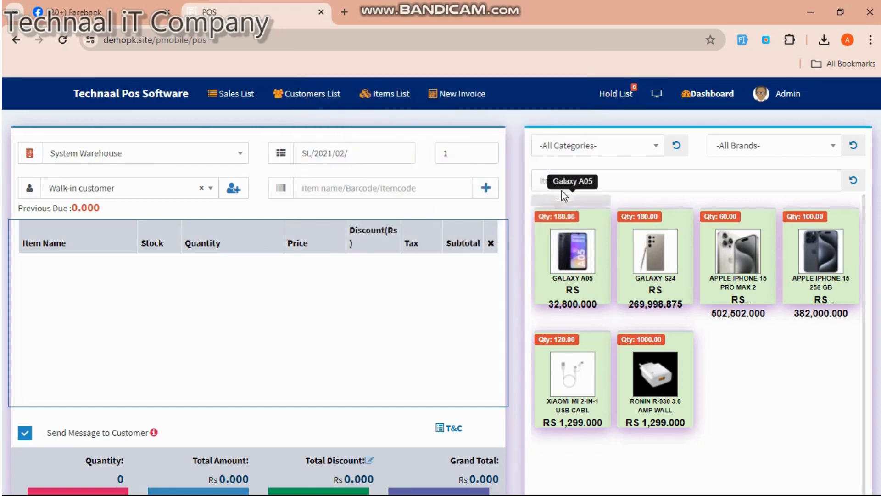
click(441, 189)
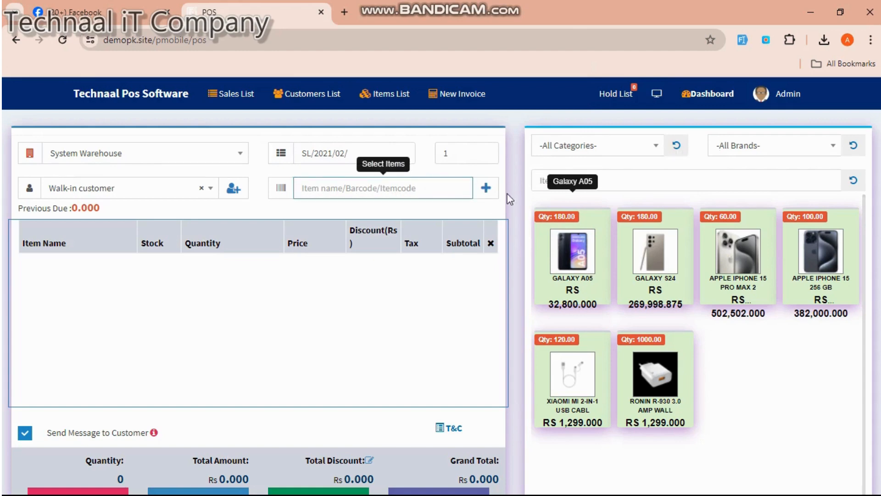
click(758, 149)
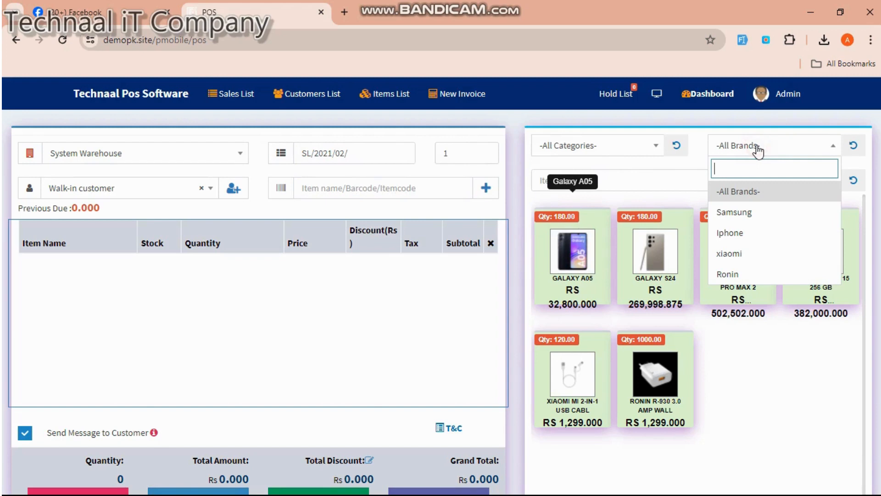
click(373, 186)
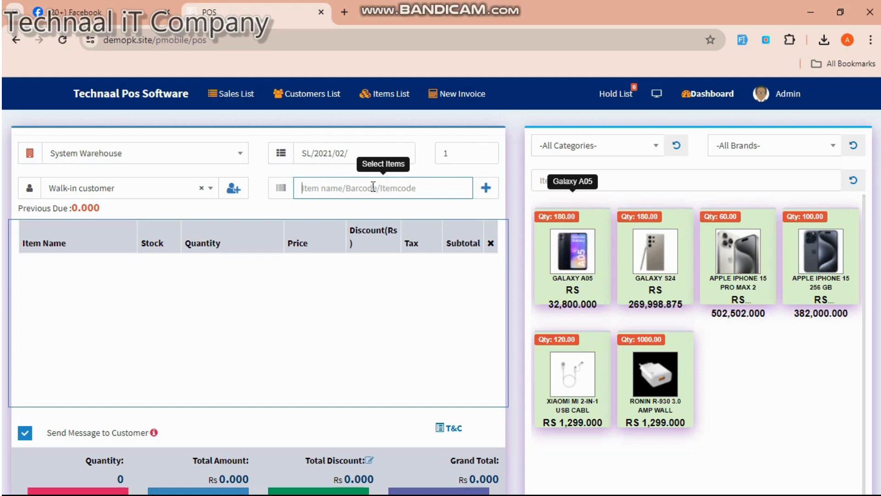
text(g)
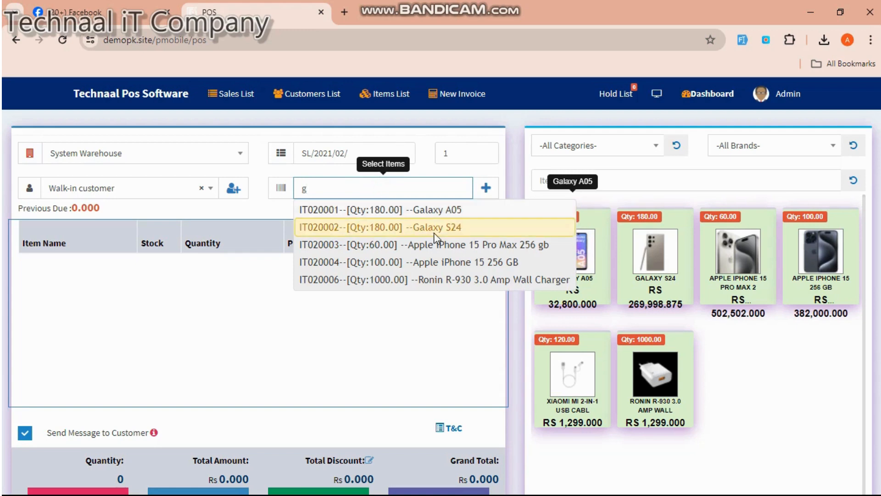
click(445, 211)
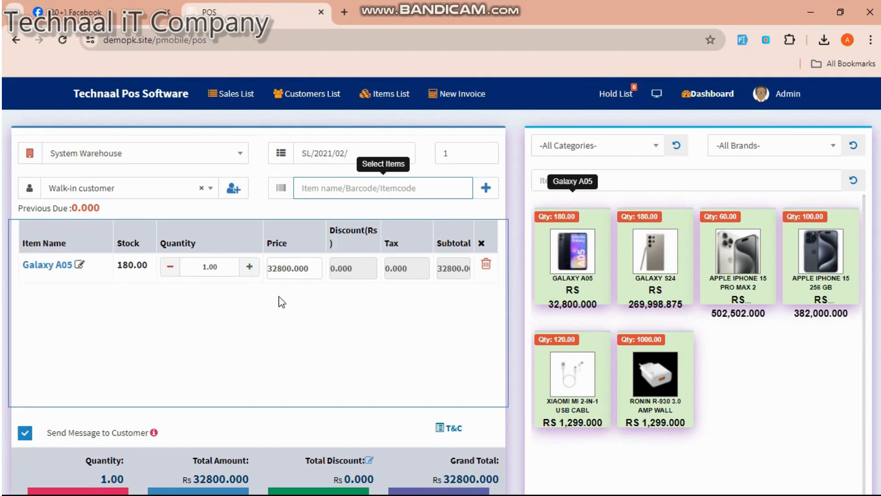
scroll(279, 301, down, 2)
- Pay the Rs 32800 Galaxy A05 sale in cash, then save and print the invoice
click(308, 427)
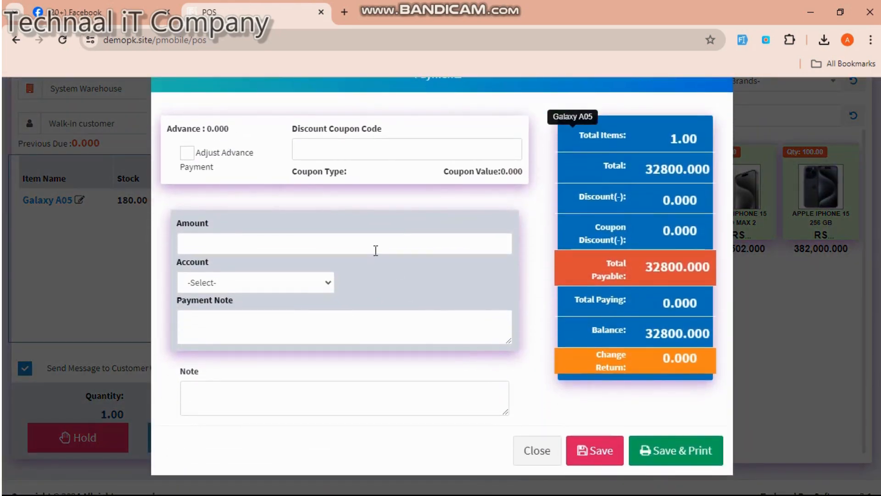
click(374, 250)
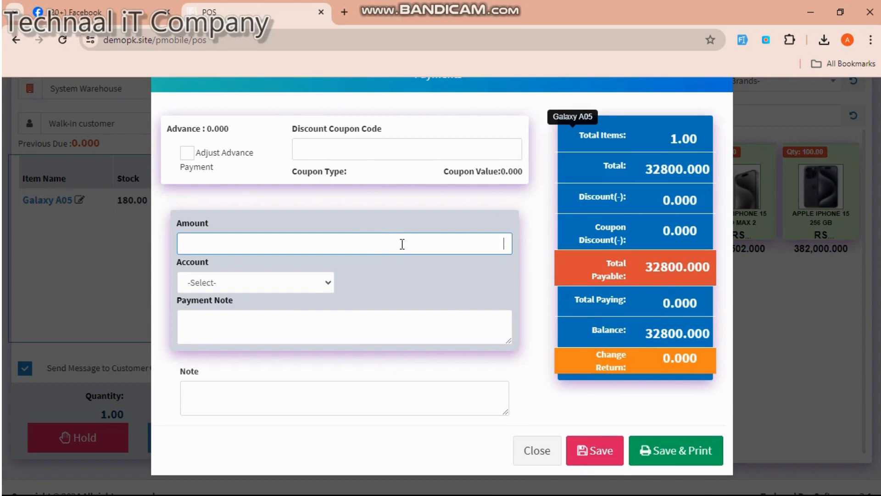
click(320, 282)
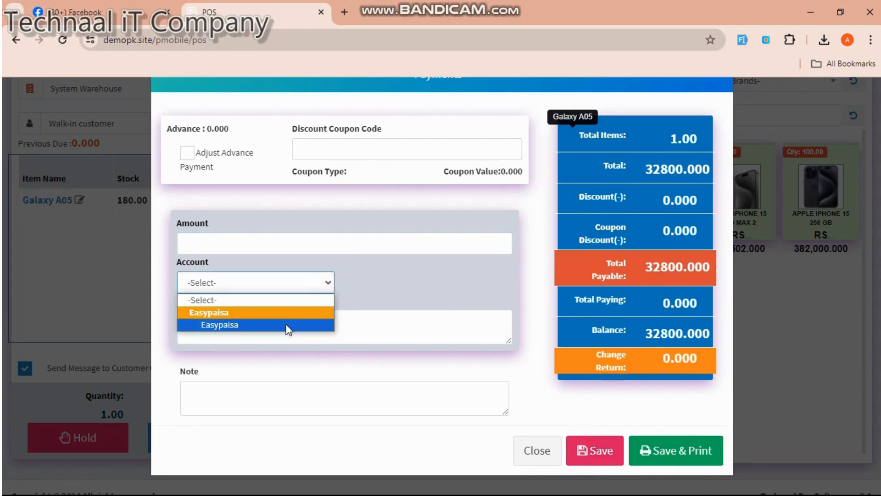
click(426, 293)
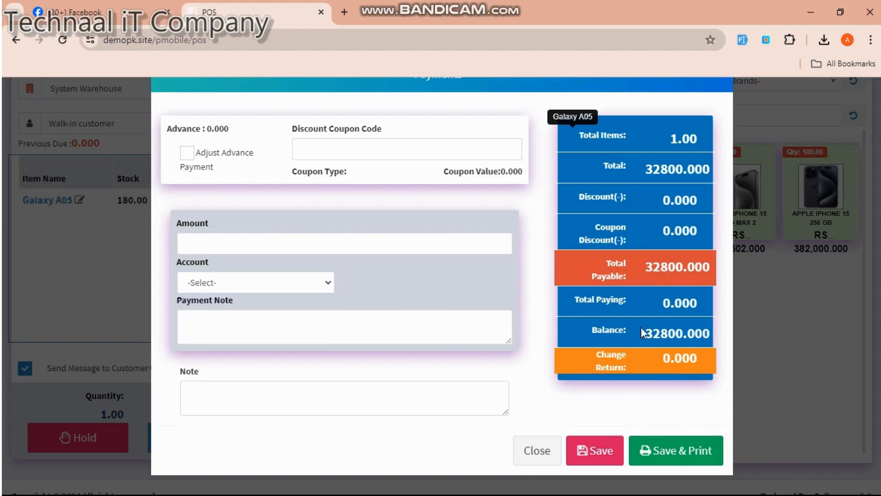
click(667, 459)
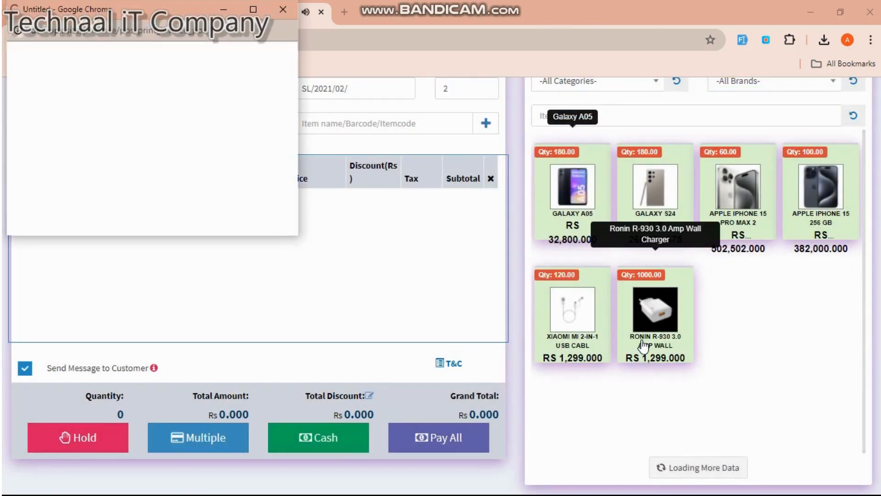
- Cancel printing the invoice, close its window, and return to the Dashboard
click(252, 9)
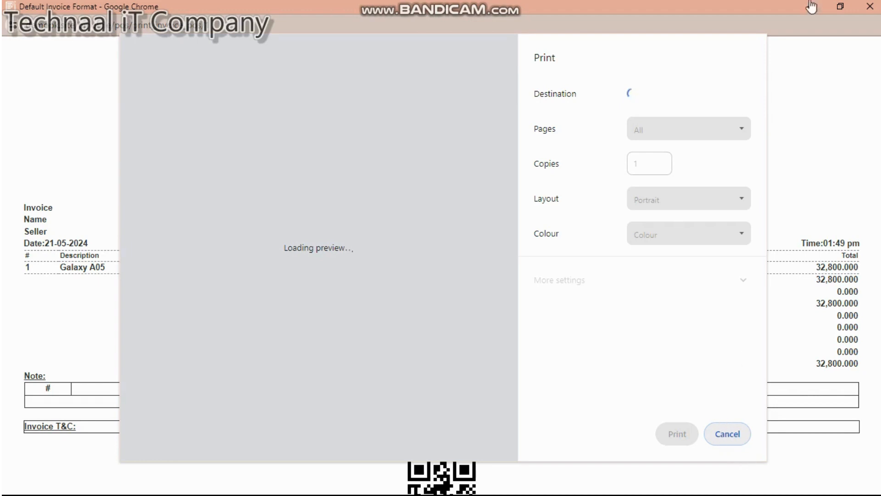
click(755, 446)
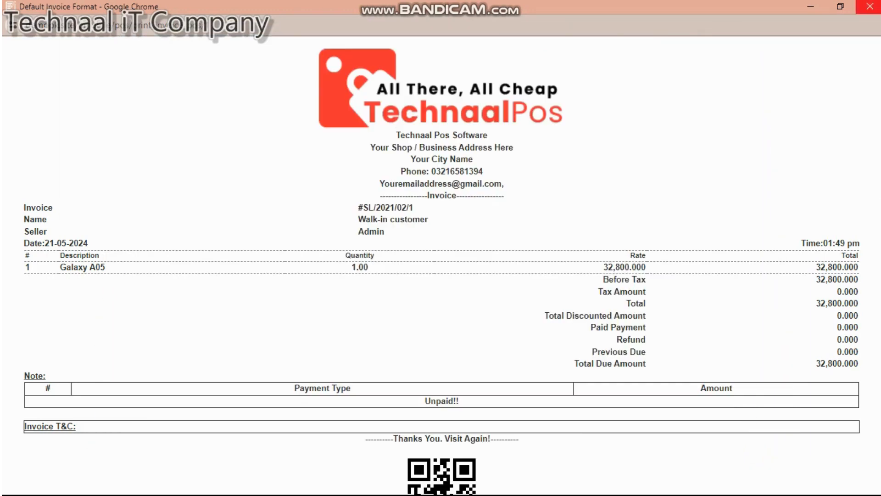
click(872, 6)
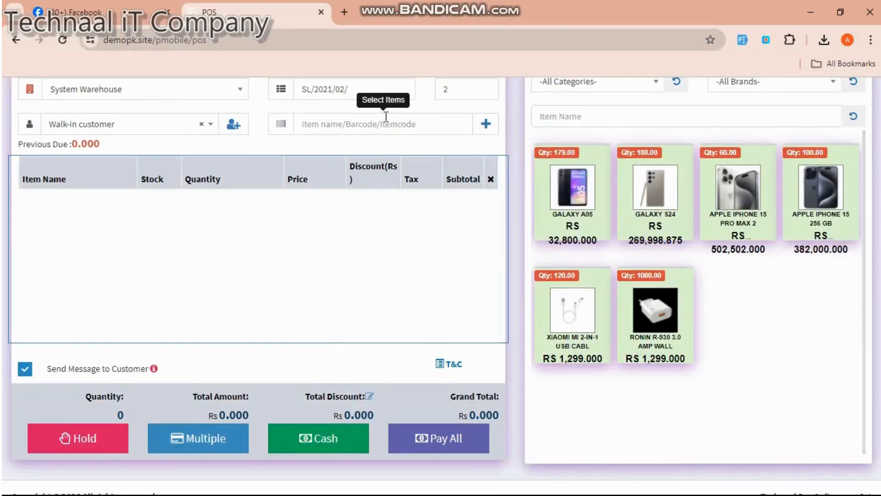
scroll(388, 110, up, 2)
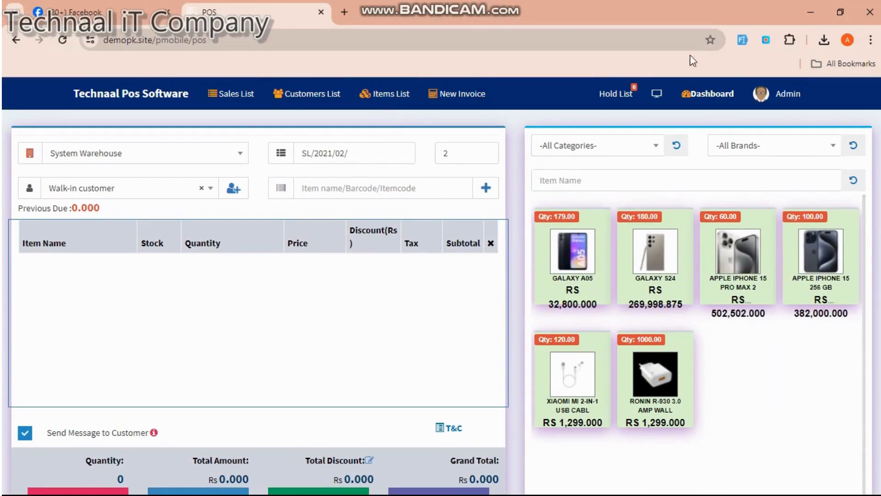
click(708, 93)
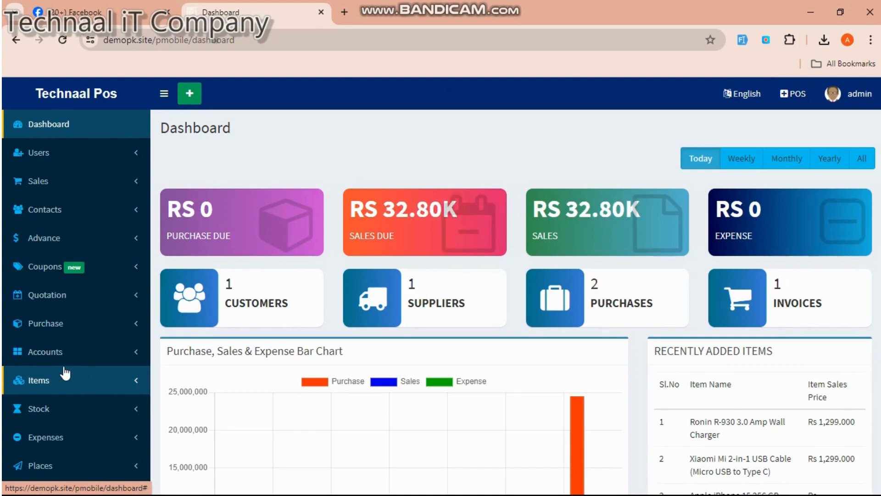
- Go to Settings > Payment Types in the sidebar
scroll(65, 369, down, 8)
click(63, 196)
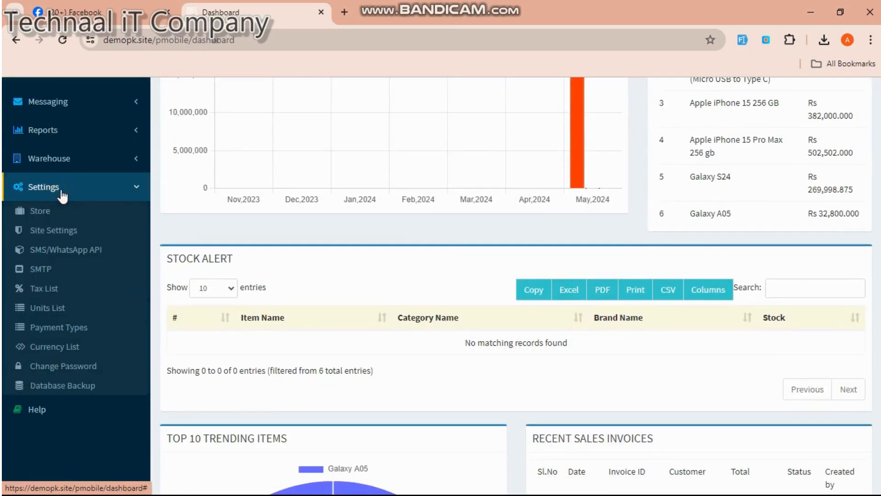
click(63, 329)
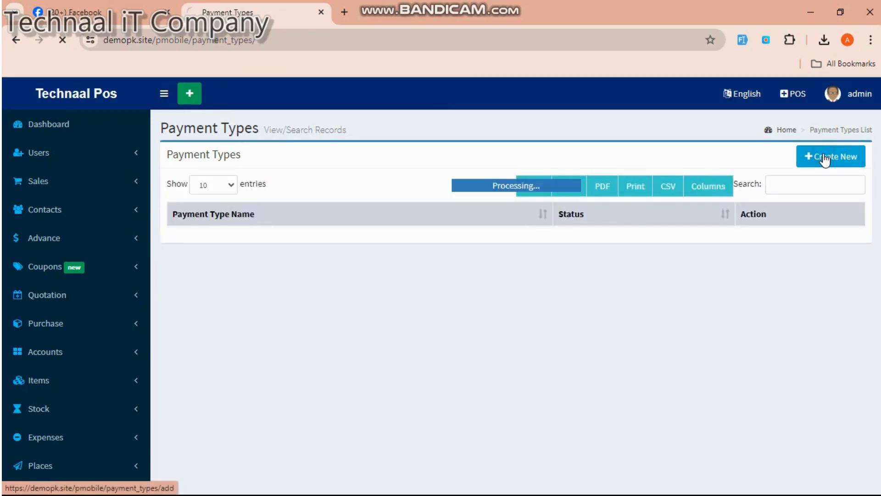
- Create and save a new payment type named 'criedyt'
click(825, 158)
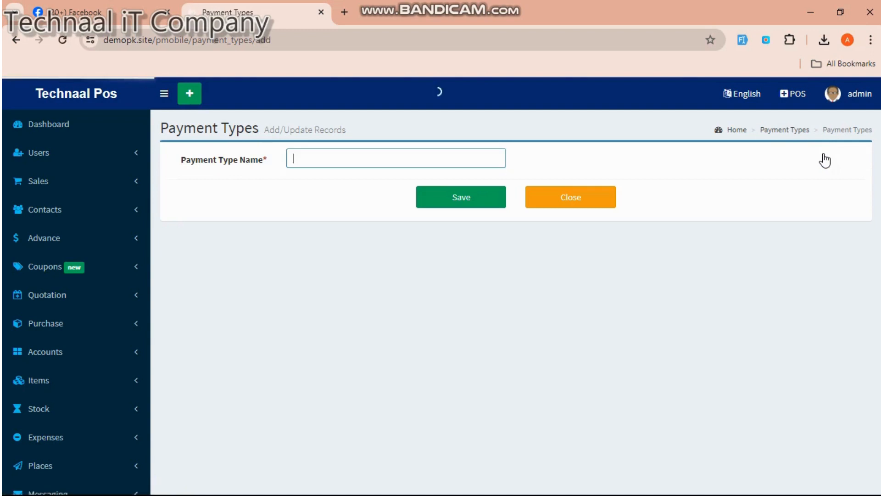
click(451, 159)
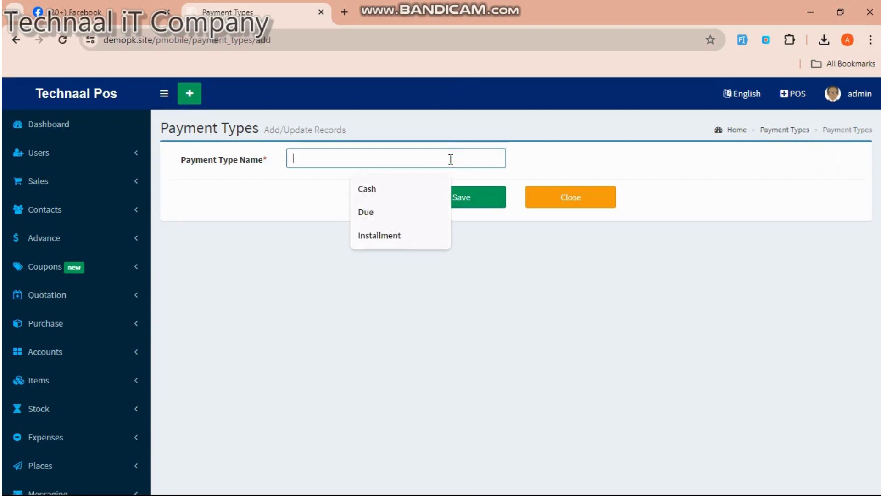
text(criedy)
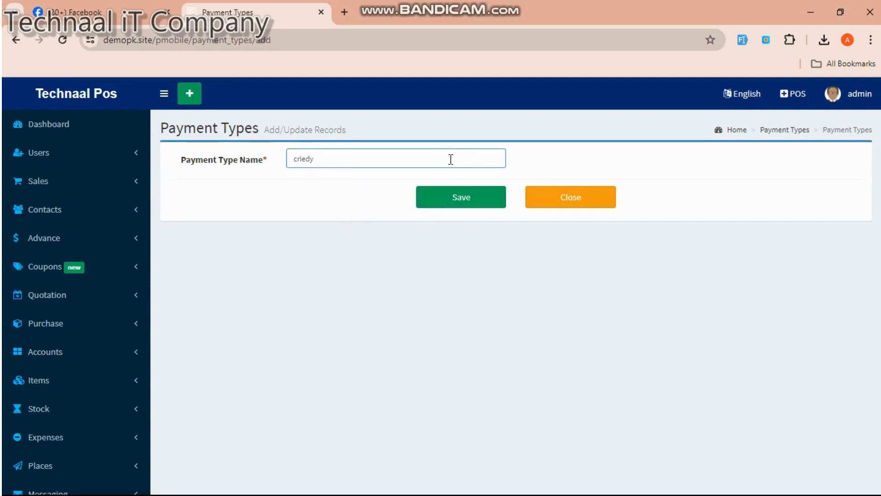
text(t)
click(456, 197)
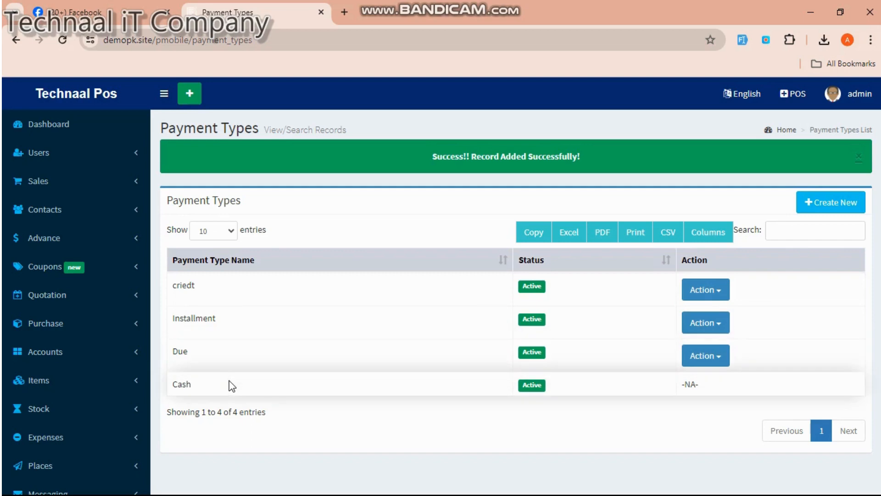
click(26, 394)
- In Add Item, change the item code to 78900 and enter item name 'nokia 3310'
click(44, 403)
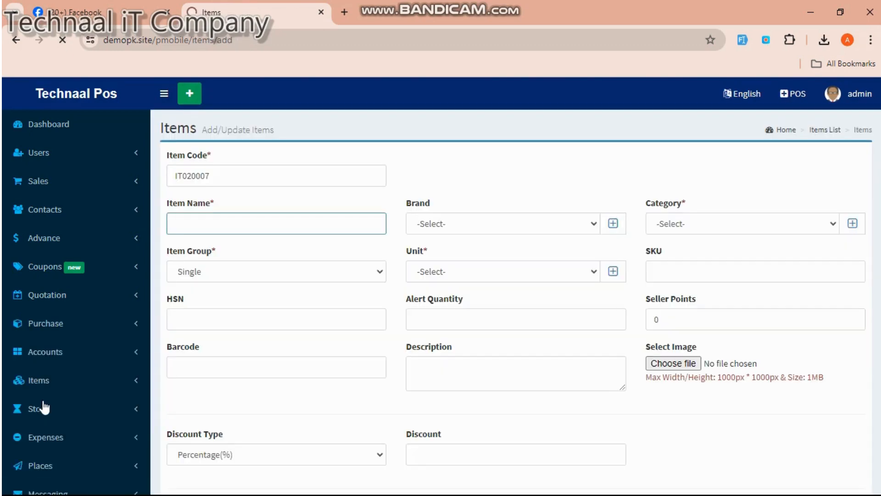
click(262, 215)
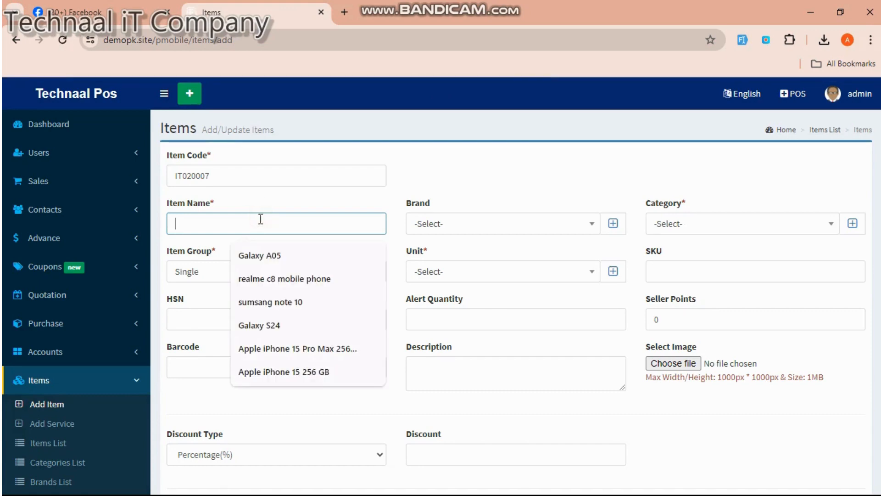
drag(216, 176, 172, 175)
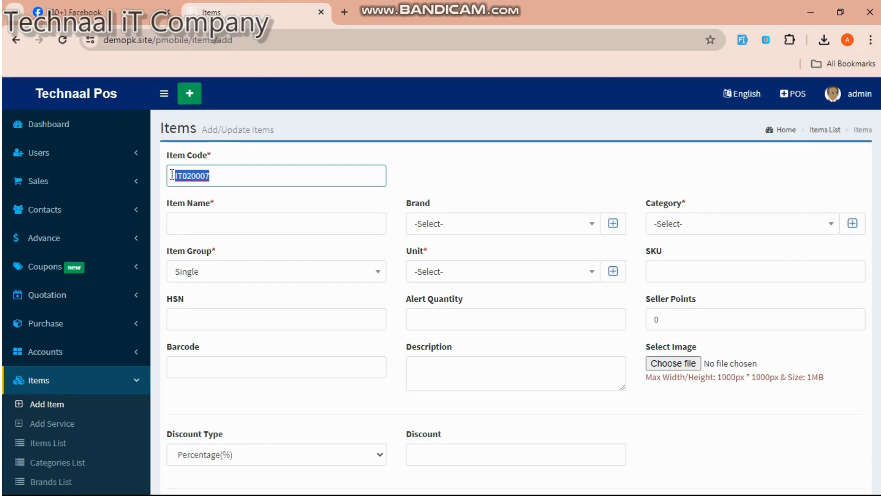
text(78900)
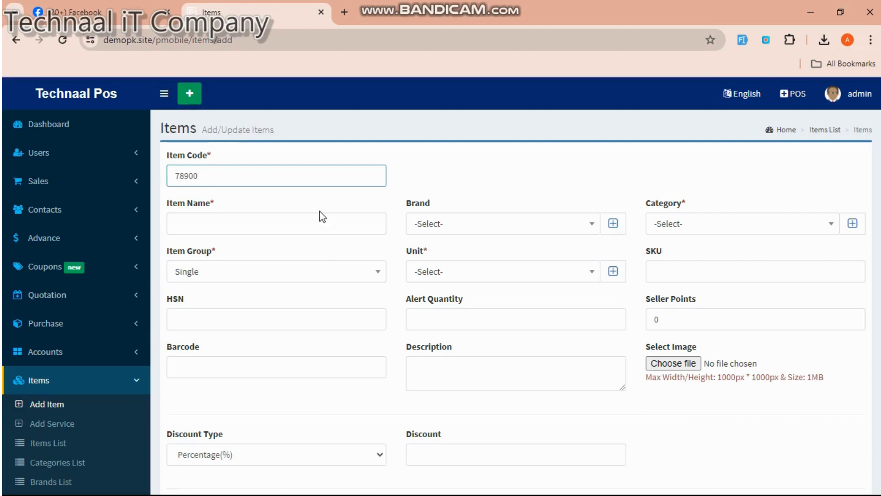
click(299, 226)
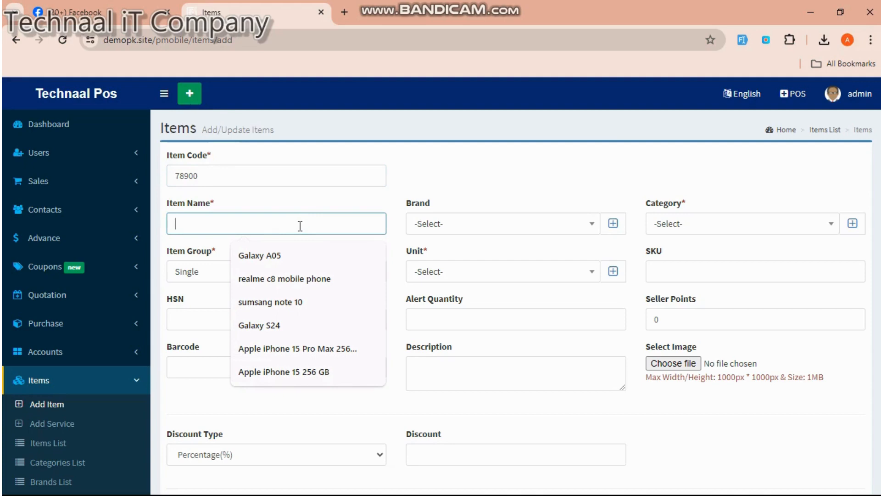
text(nokia)
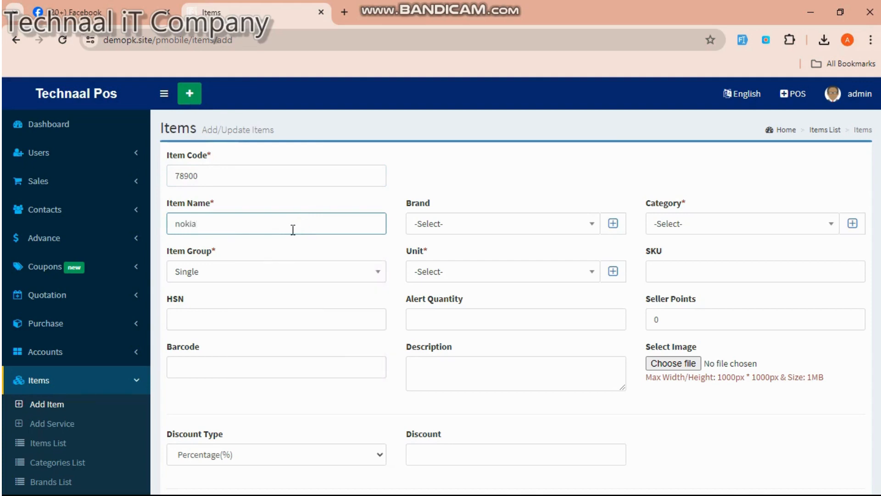
text( 3310)
click(592, 224)
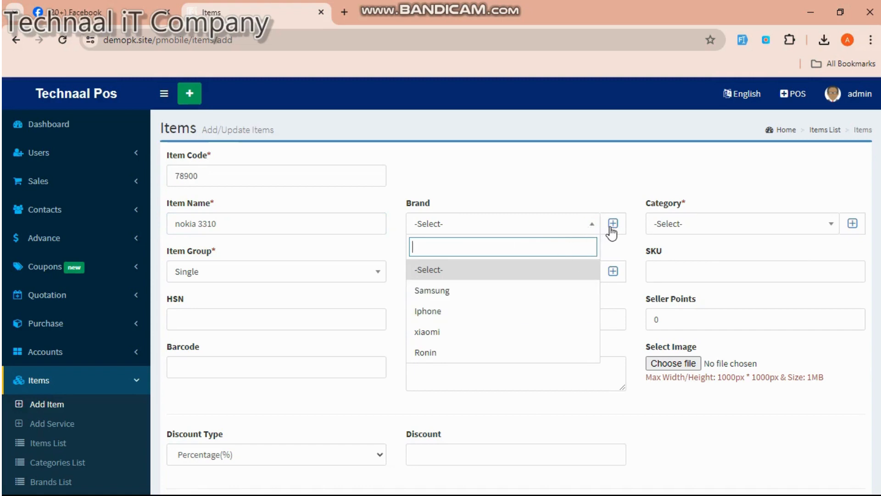
- Add a new brand 'nokia' and check it is chosen for the item
click(613, 225)
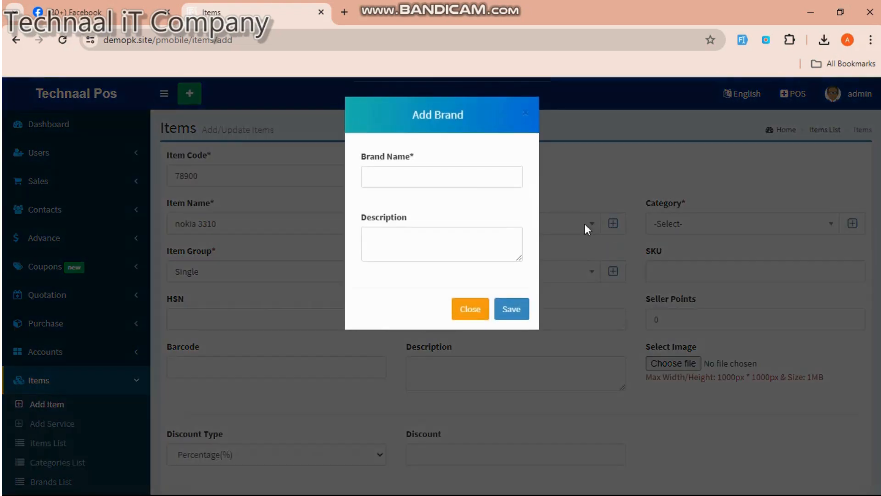
click(469, 178)
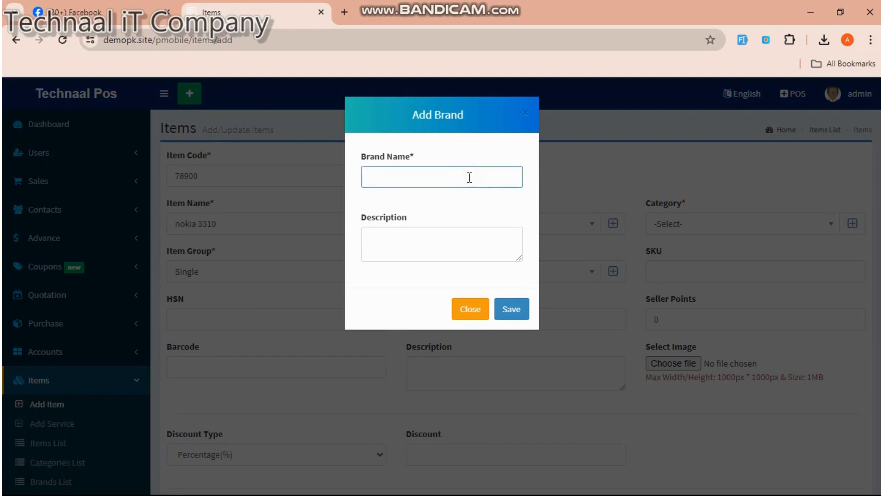
text(nokia)
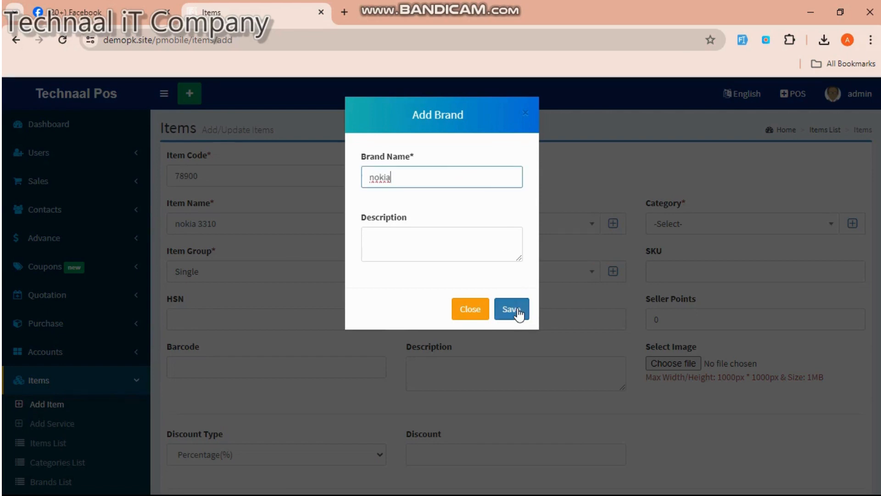
click(517, 312)
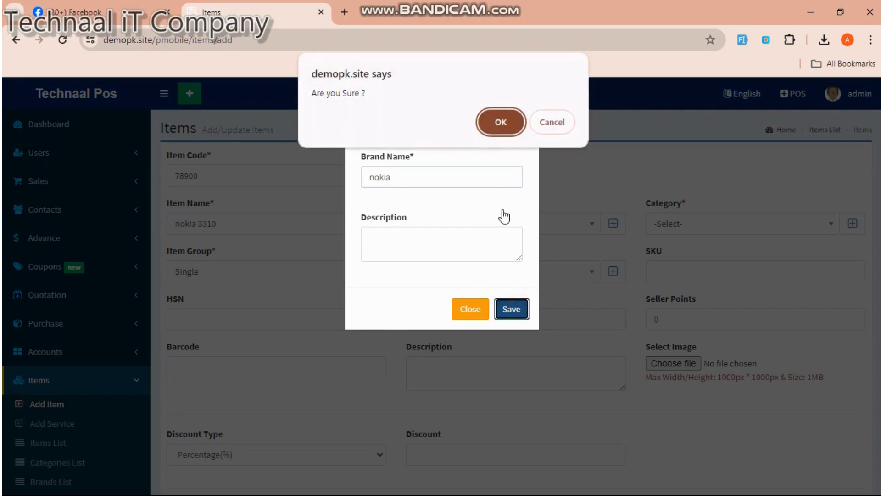
click(501, 123)
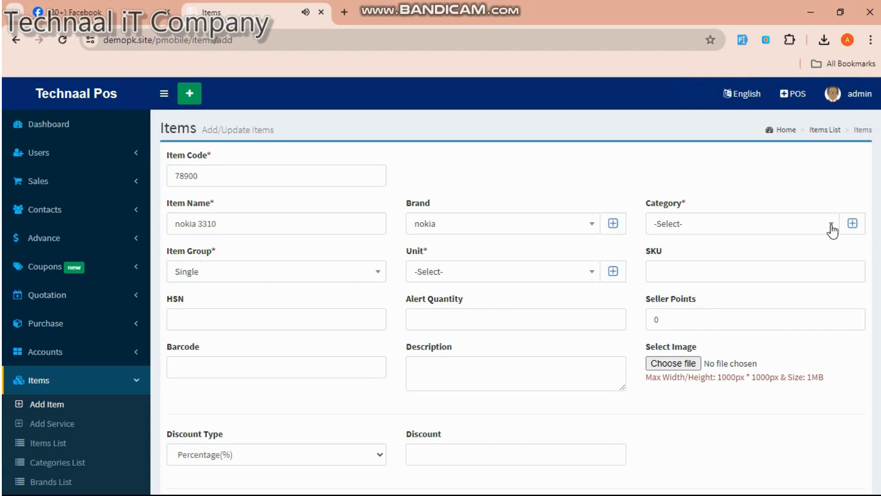
click(594, 227)
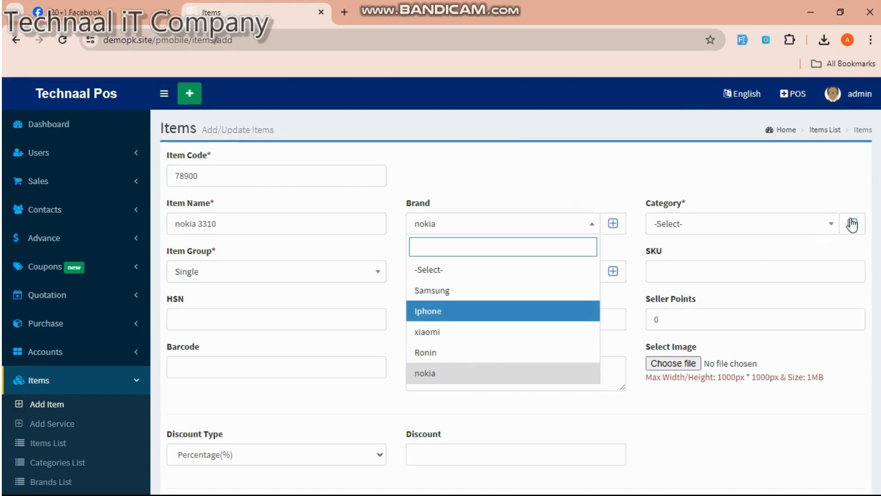
- Create a new category 'nokia' and verify it is set as the item's category
click(831, 225)
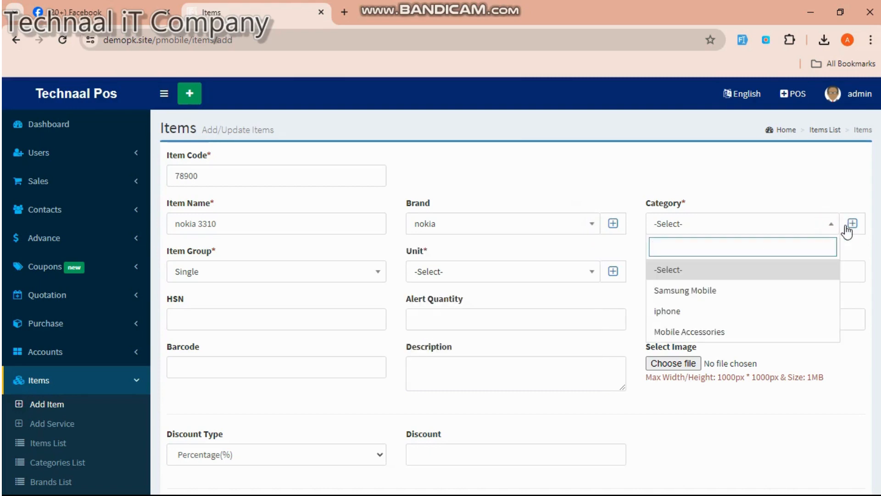
click(852, 224)
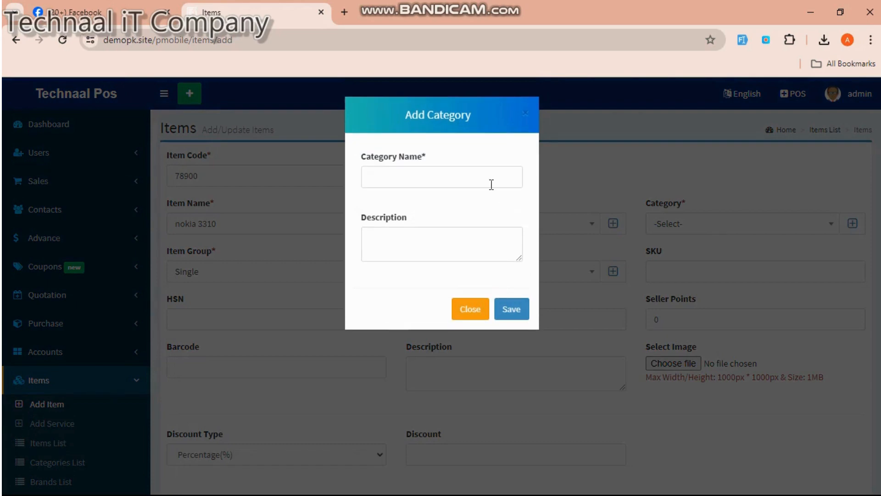
click(491, 184)
text(nok)
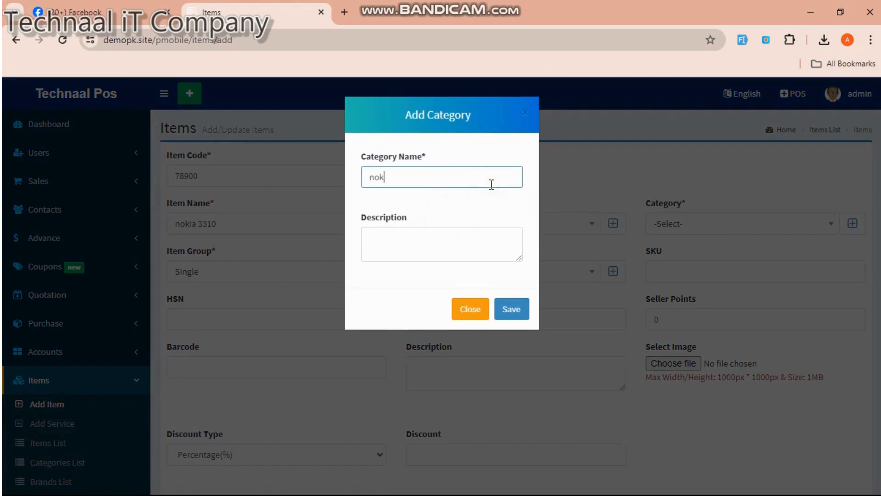
text(ia)
click(506, 311)
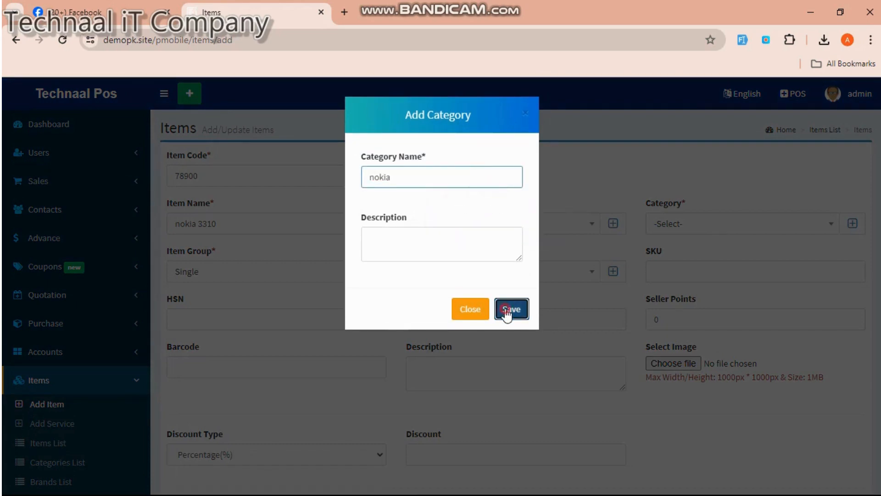
click(502, 131)
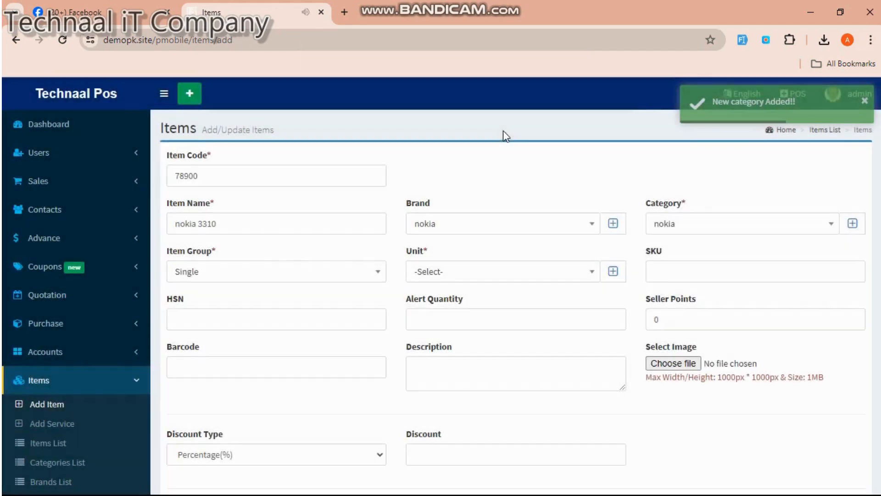
click(821, 226)
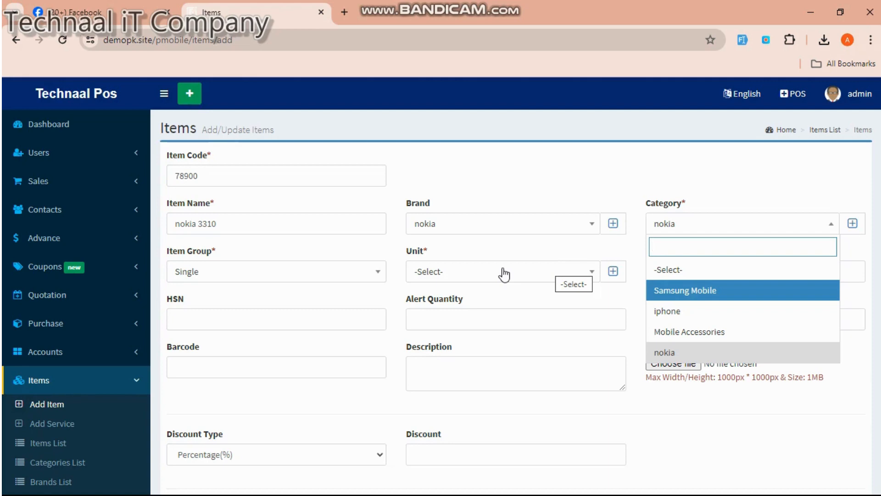
- Choose Piece as the nokia 3310 item's unit, without adding a new unit
click(613, 272)
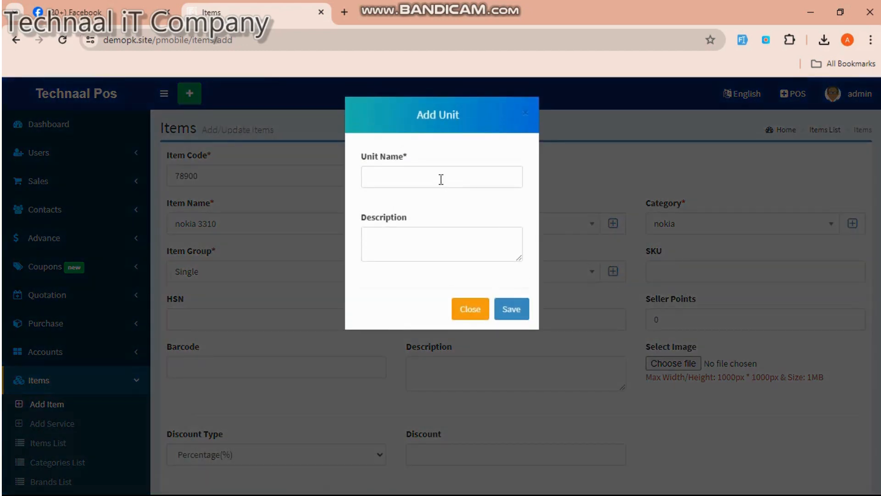
click(441, 178)
click(470, 309)
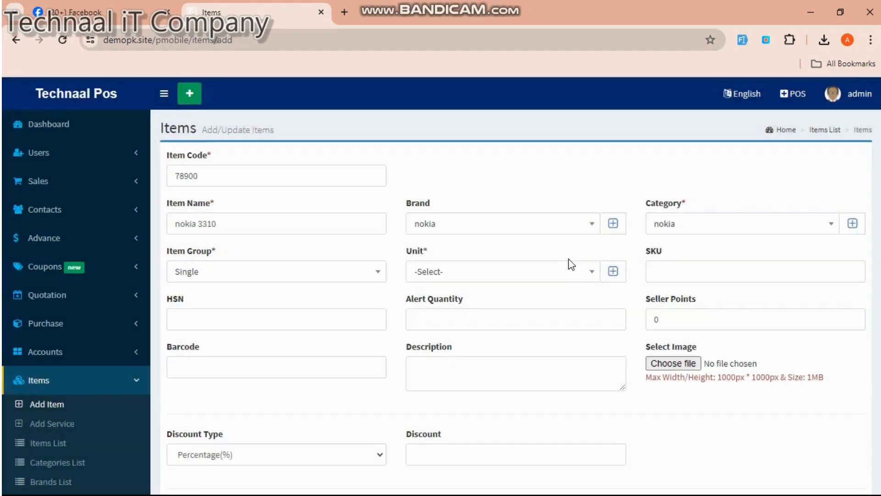
click(568, 272)
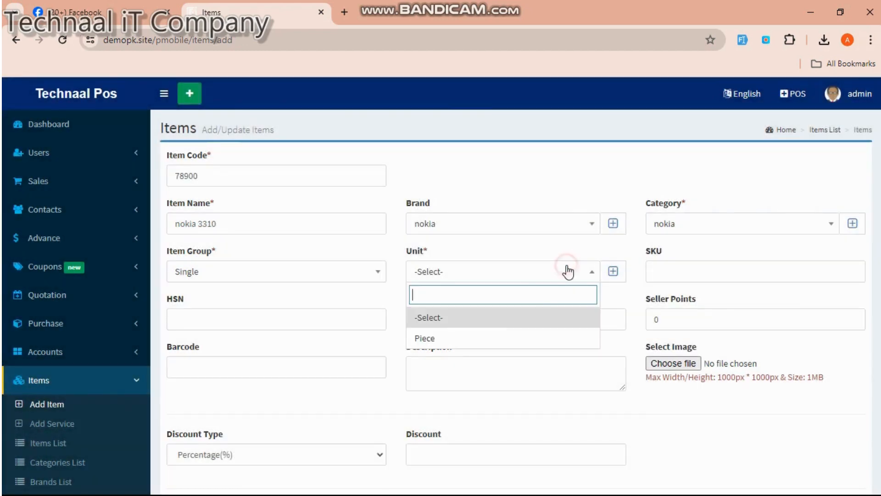
click(487, 340)
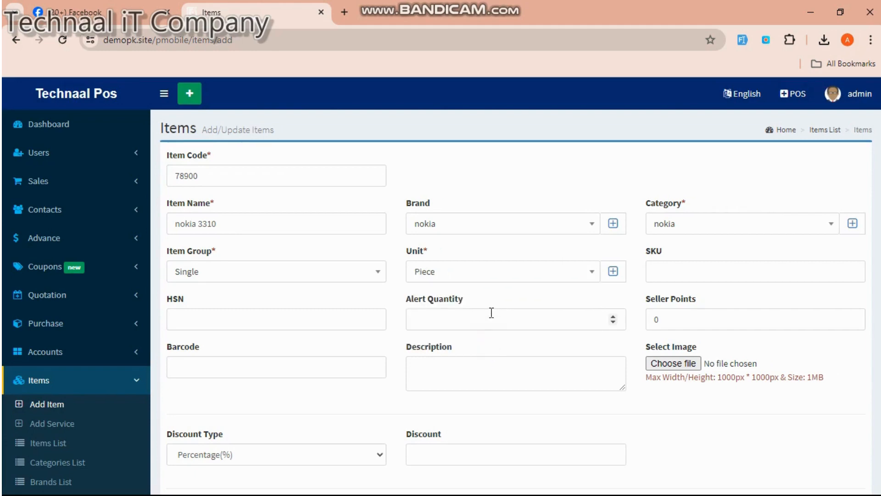
scroll(491, 315, down, 2)
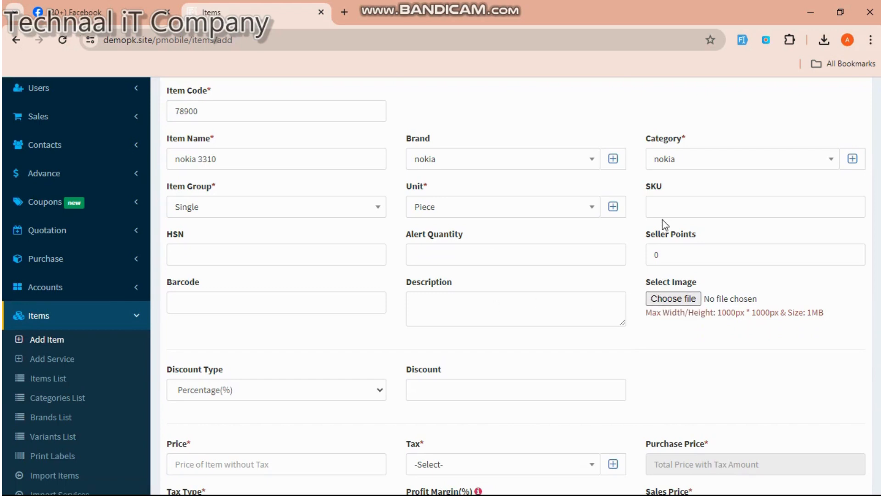
- Attach the picture download (3).jpeg from Downloads to the nokia 3310 item
click(670, 297)
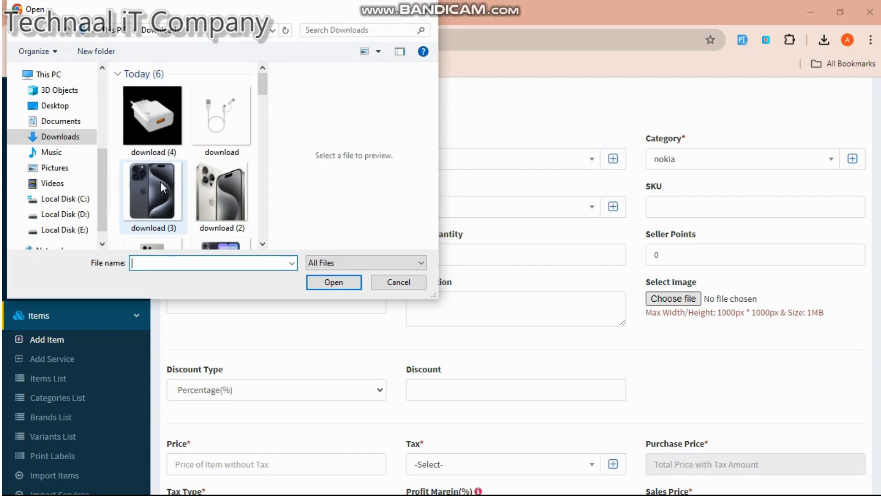
click(161, 183)
click(325, 284)
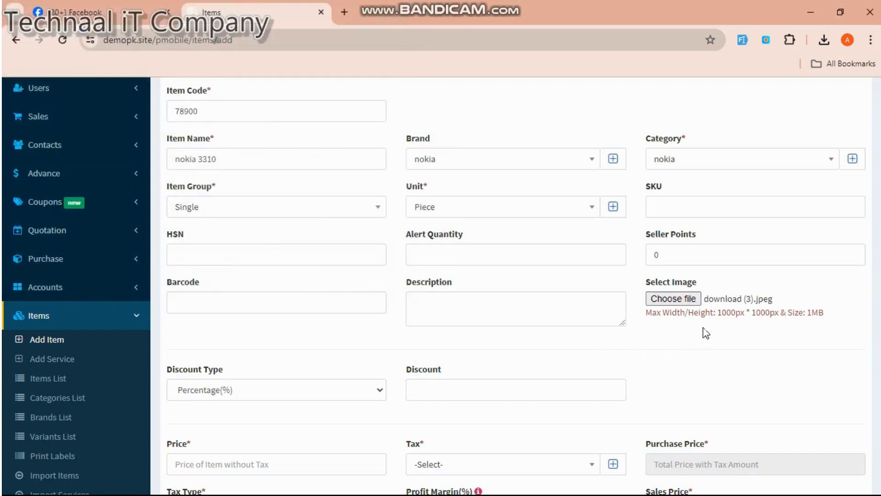
scroll(711, 322, down, 5)
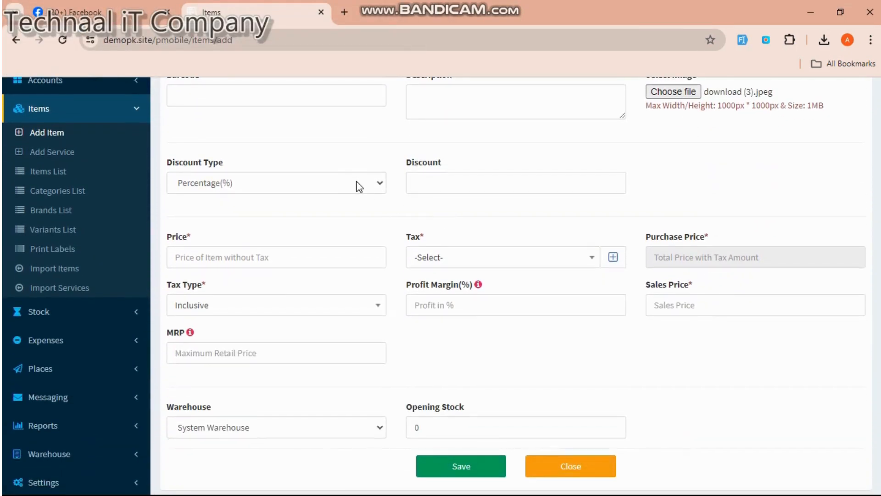
- Set the discount type to Fixed(Rs) and the item price to 5000
click(358, 183)
click(325, 214)
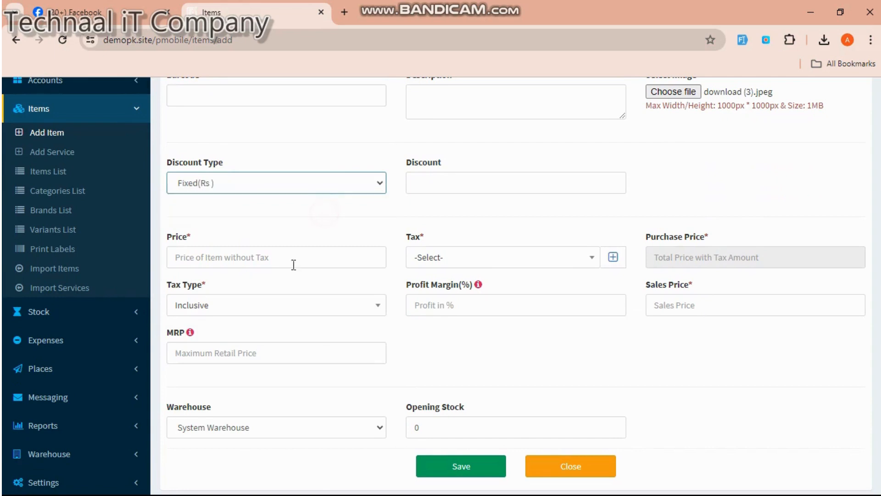
click(291, 257)
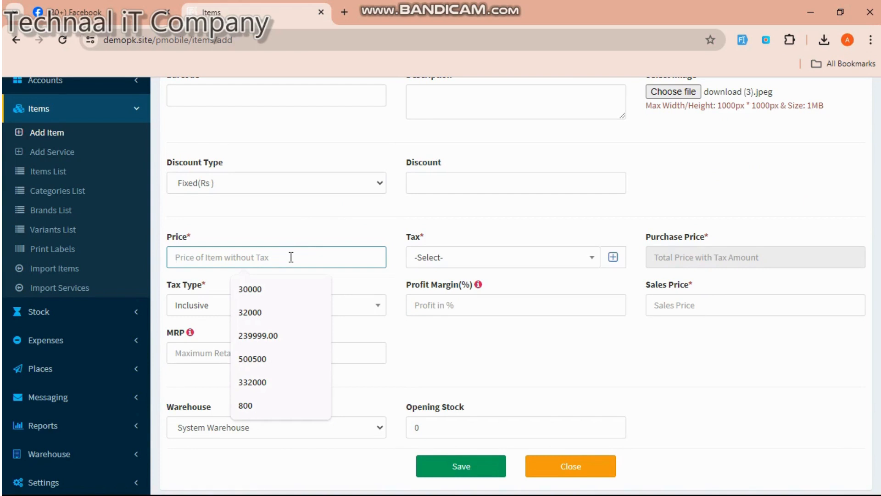
text(5000)
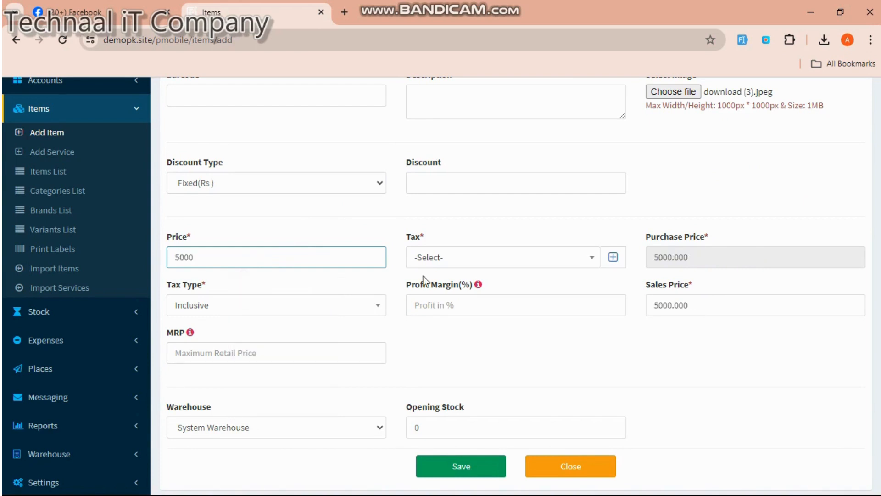
- Set the item's tax to No Tax, closing the new-tax form without saving
click(592, 258)
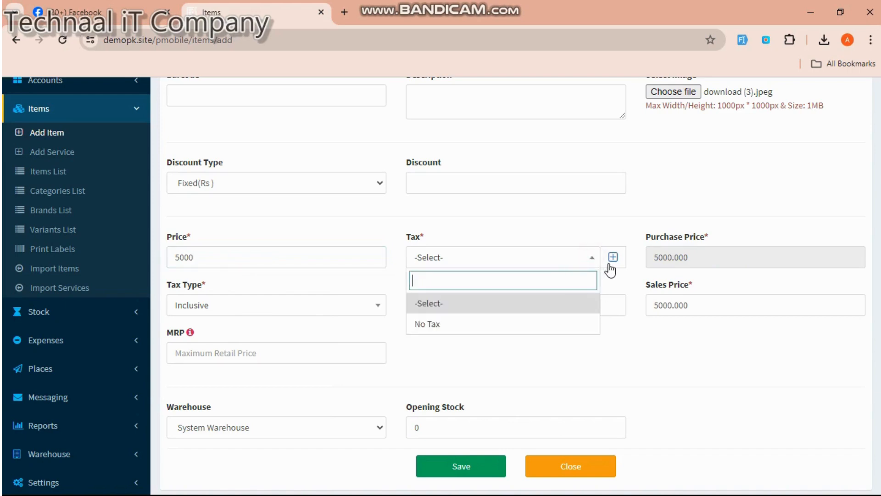
click(611, 261)
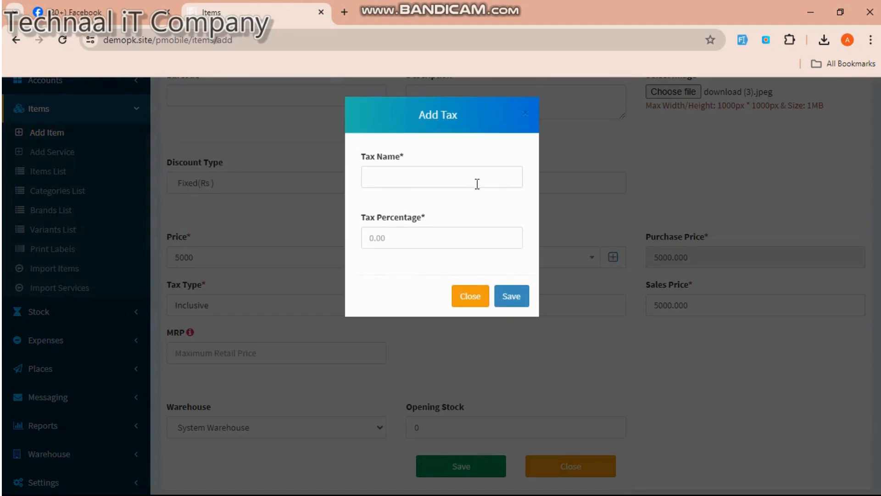
click(476, 180)
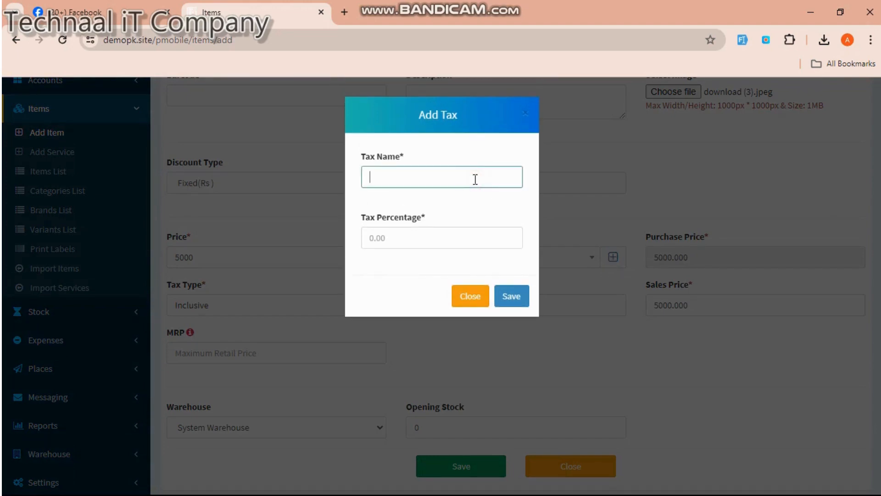
click(421, 236)
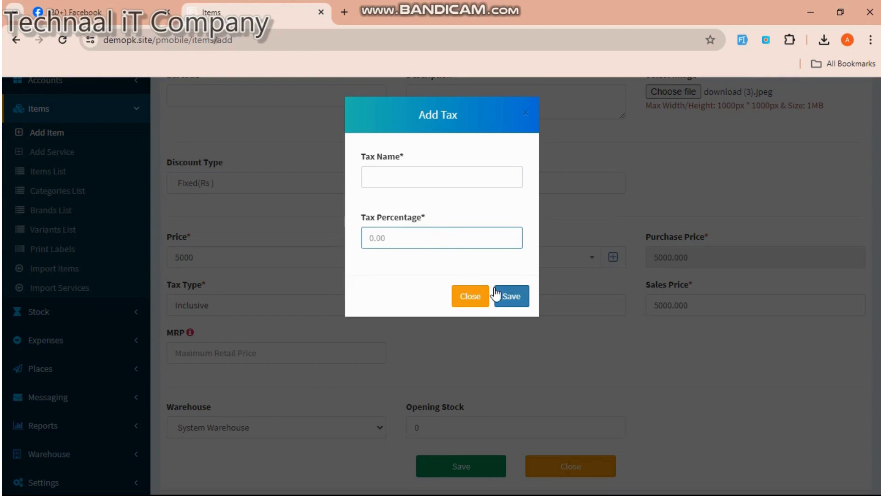
click(482, 298)
click(505, 261)
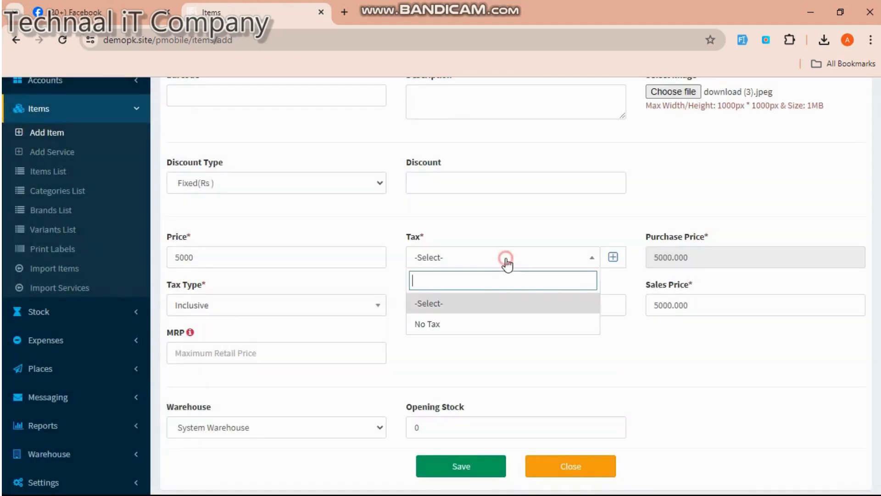
click(461, 325)
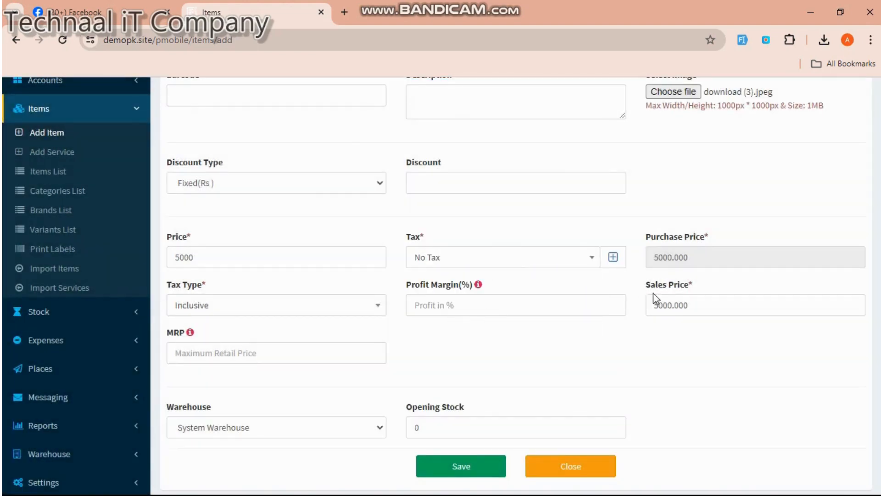
- Change the sales price to 8000 so the profit margin recalculates to 60%
click(686, 305)
drag(678, 305, 646, 305)
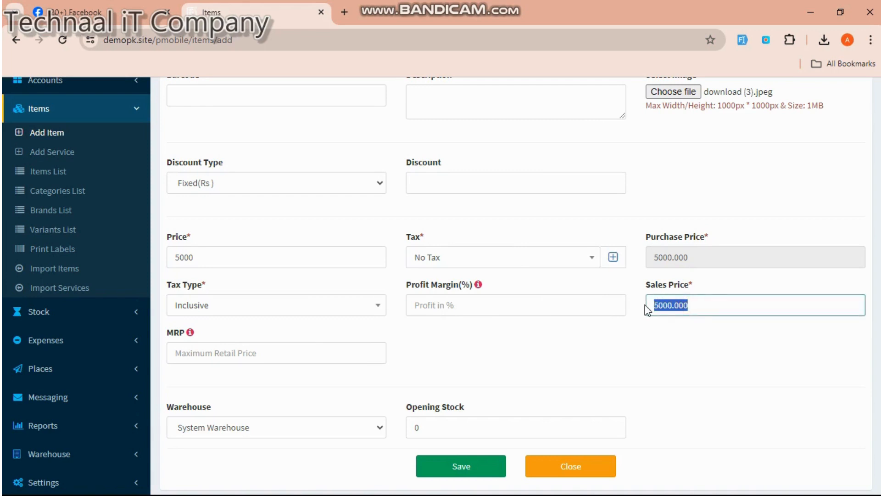
text(8)
click(521, 372)
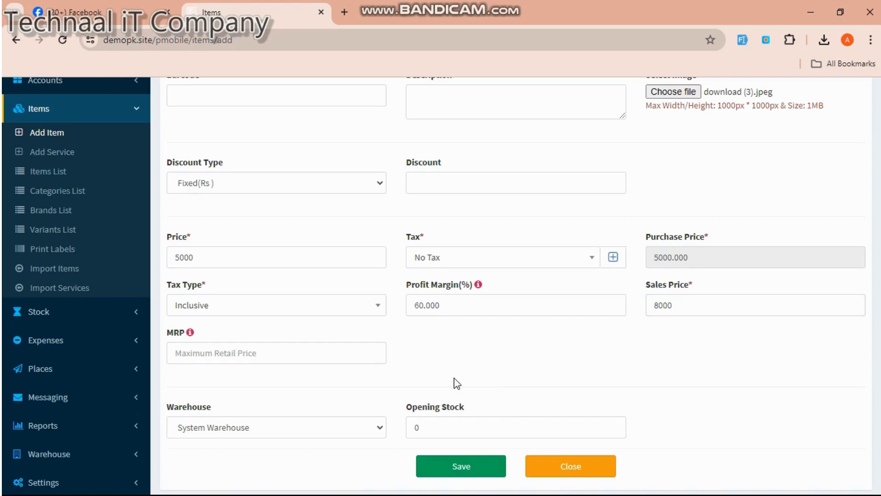
- Set the item's opening stock to 10
click(442, 424)
drag(423, 425, 412, 425)
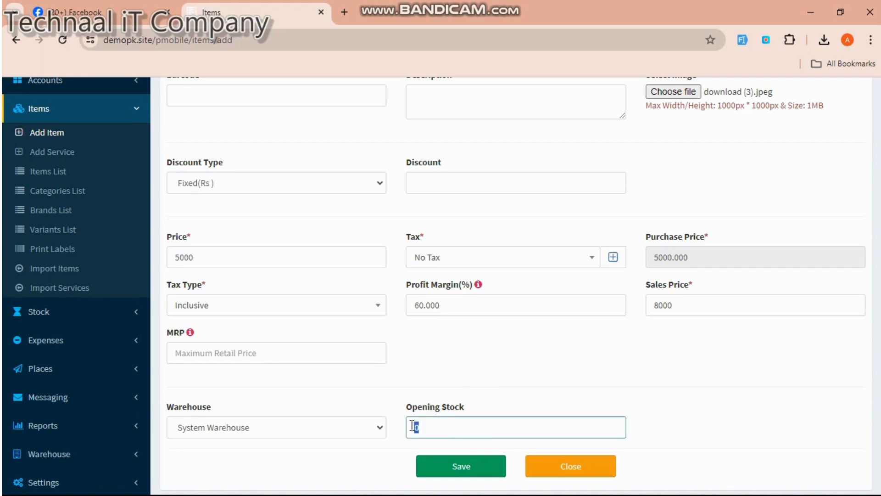
text(10)
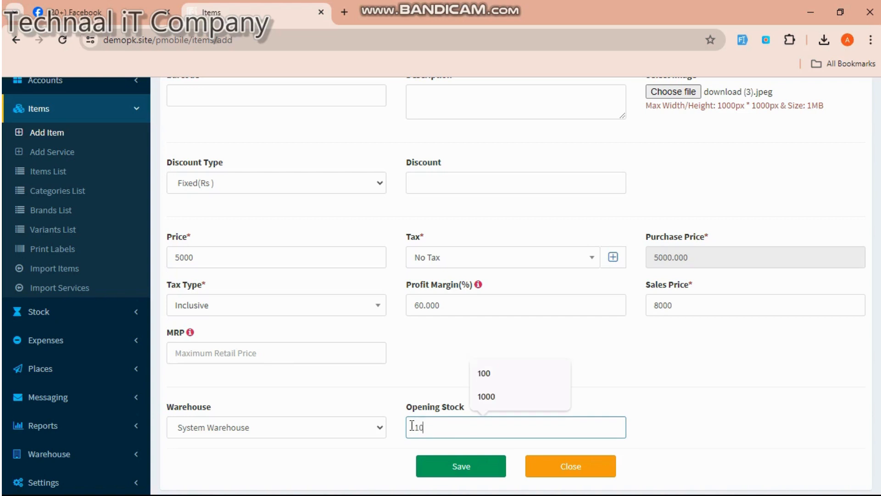
- Save the nokia 3310 item with stock 10 and sales price 8,000
click(452, 466)
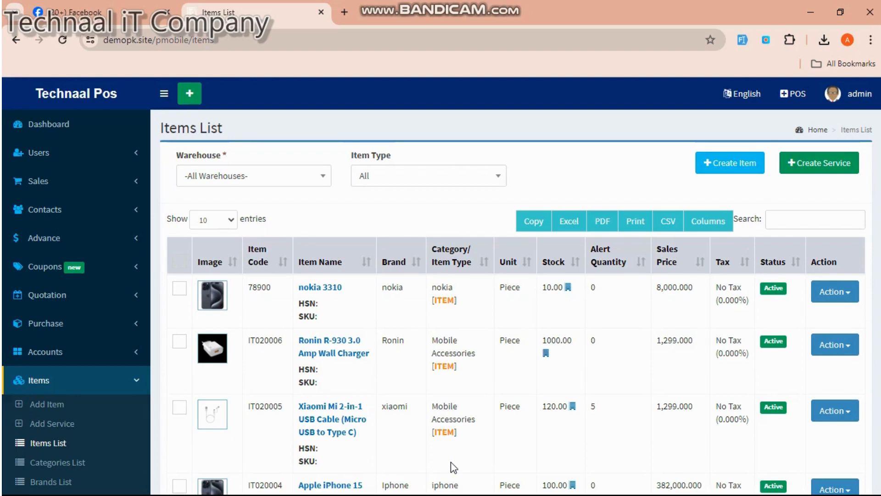
- Open the Purchase List from the Purchase menu to review the two Samsung Mobile purchases
click(67, 326)
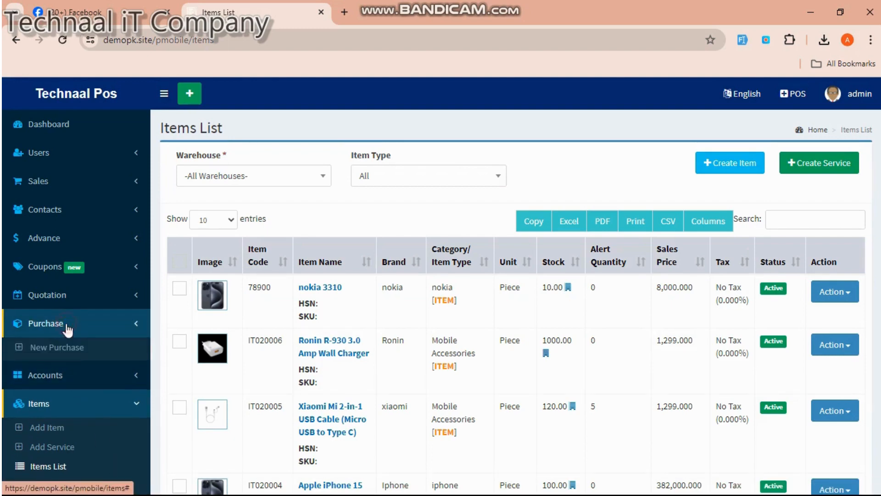
click(67, 353)
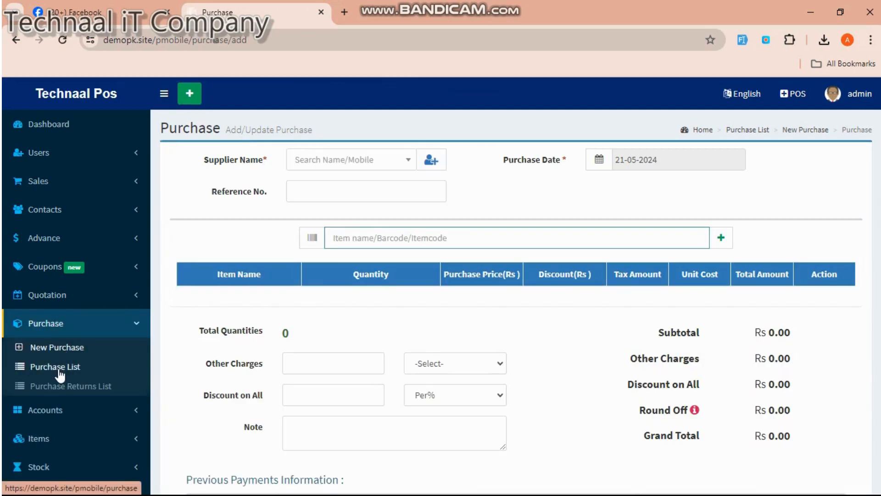
click(59, 370)
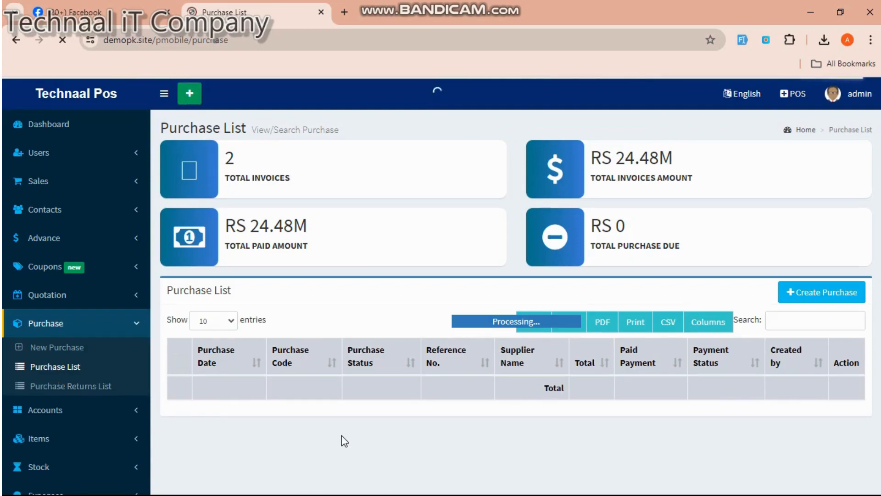
scroll(341, 441, down, 5)
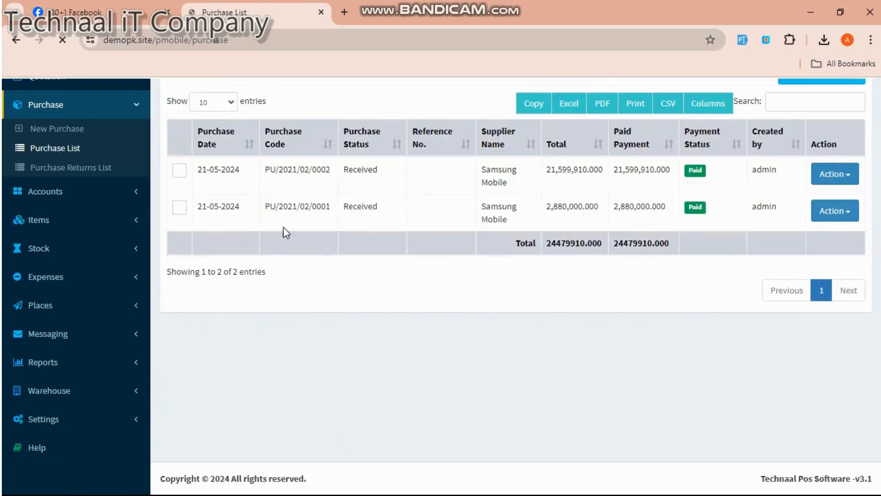
scroll(492, 214, up, 3)
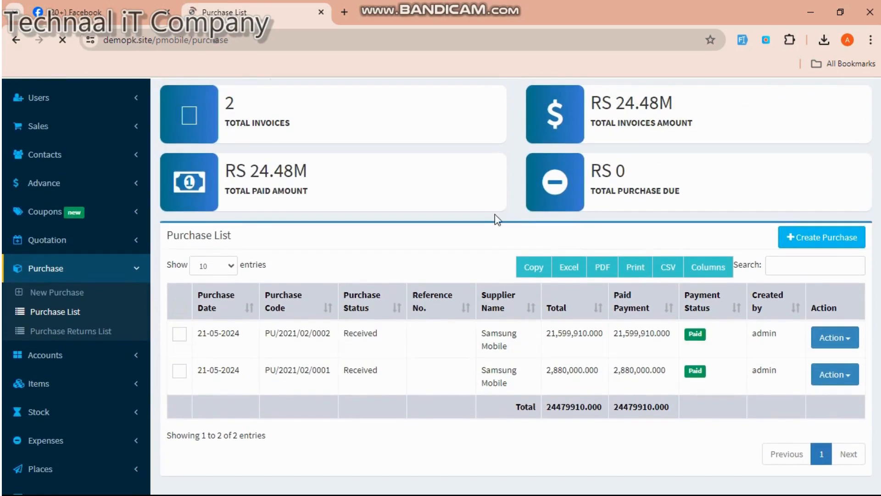
- Start a new purchase and create the supplier 'market' for it
click(833, 241)
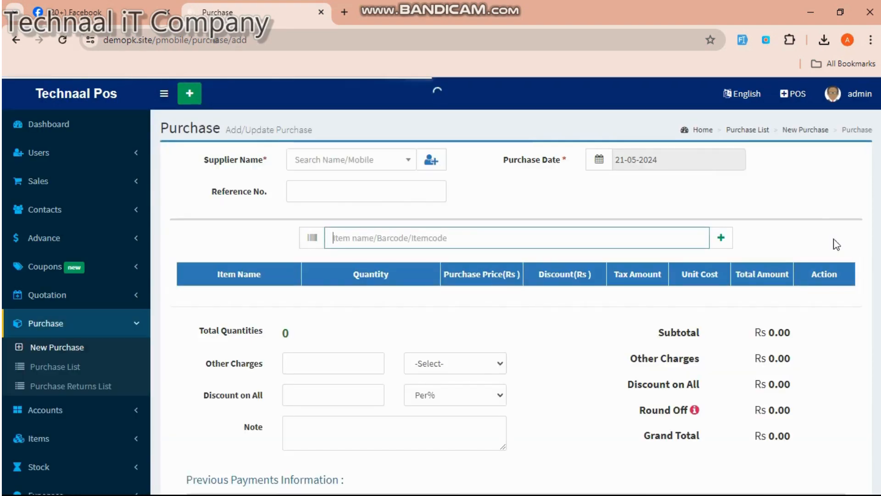
click(428, 157)
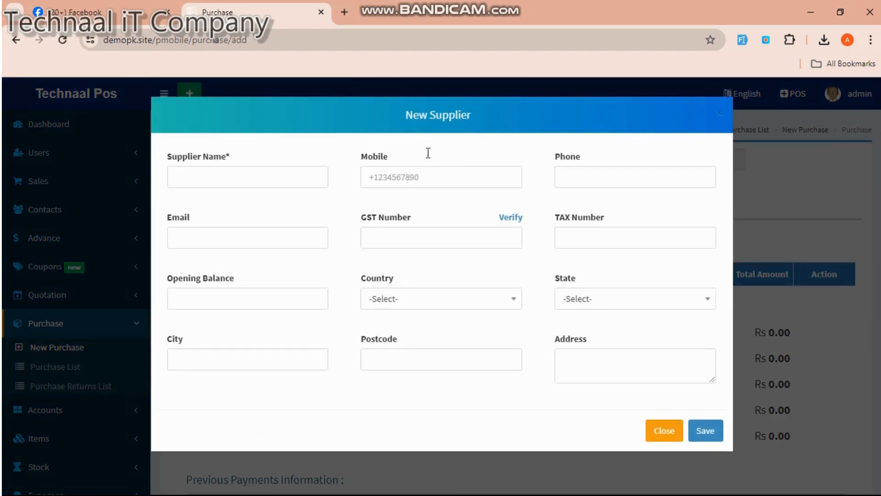
click(290, 176)
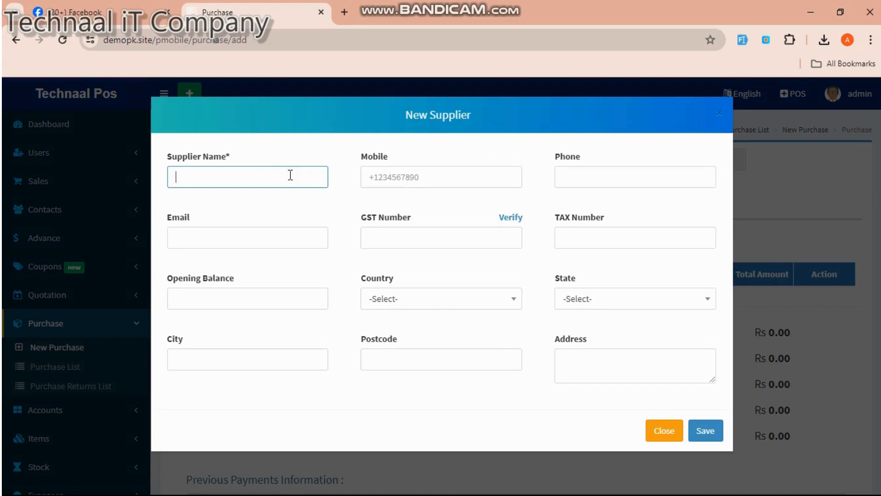
text(market)
click(699, 432)
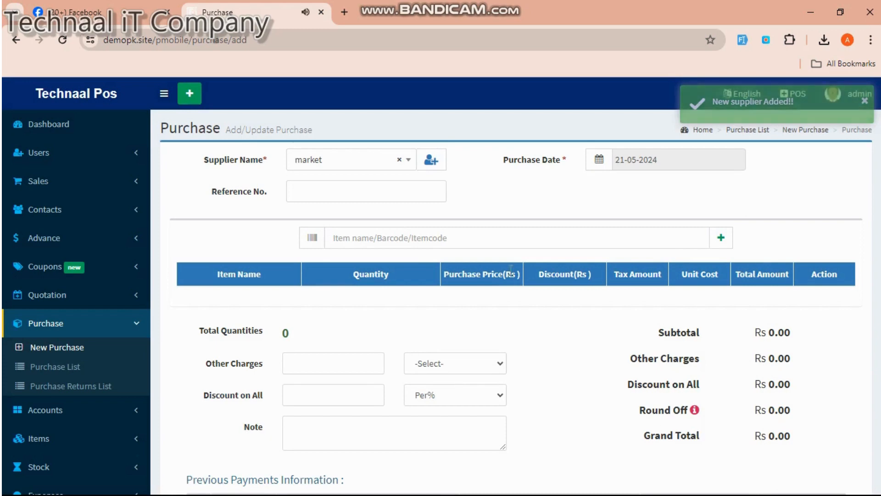
click(494, 235)
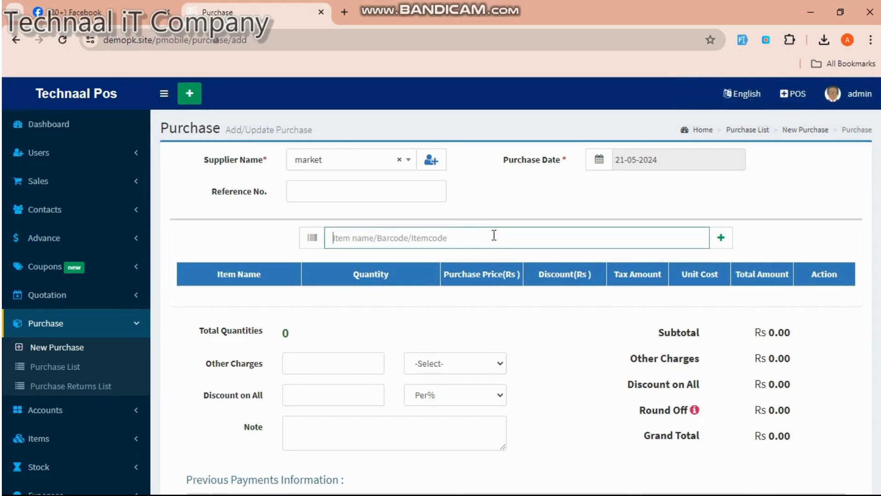
- Add 10 Apple iPhone 15 256 GB to the purchase at 334000 each
text(ip)
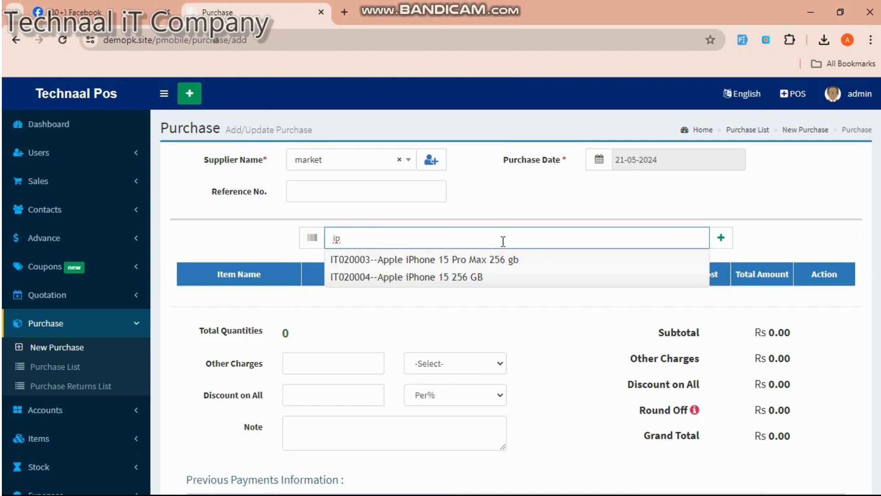
click(490, 278)
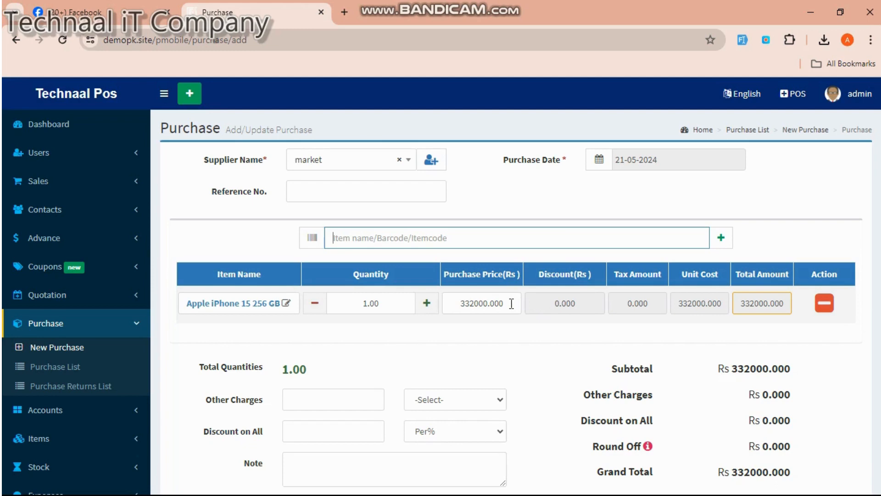
click(474, 300)
drag(474, 302, 470, 303)
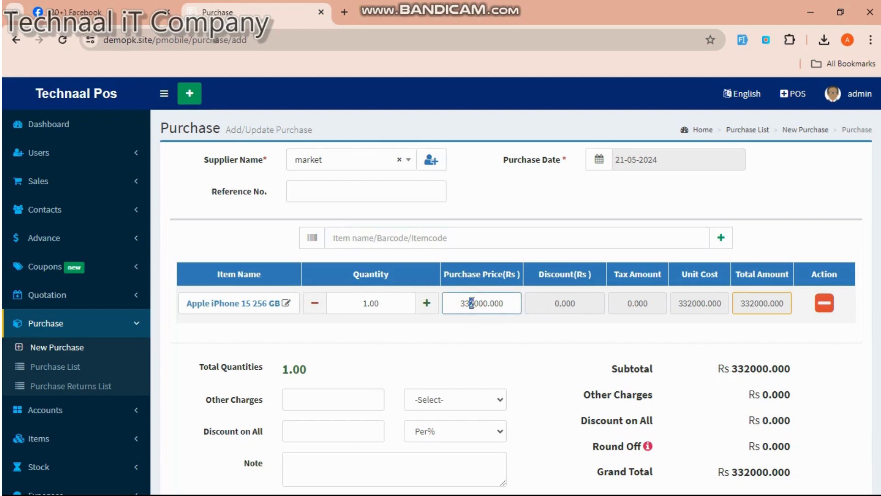
text(4)
drag(386, 304, 363, 307)
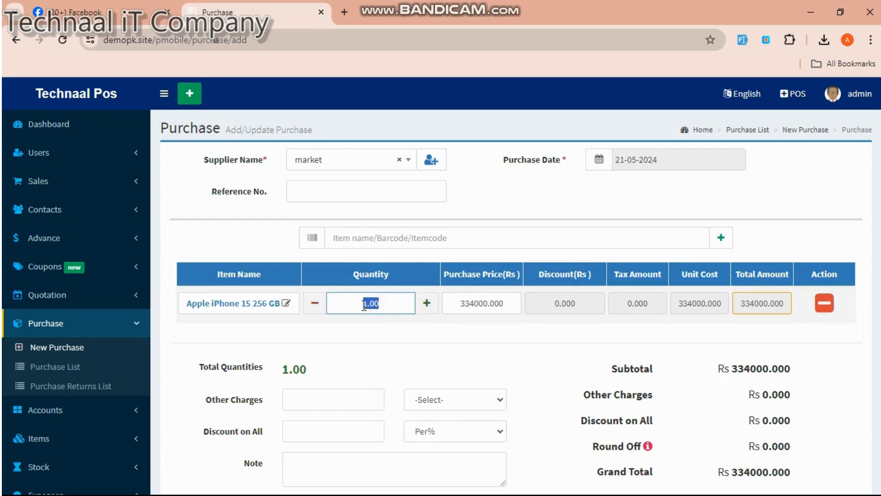
text(10)
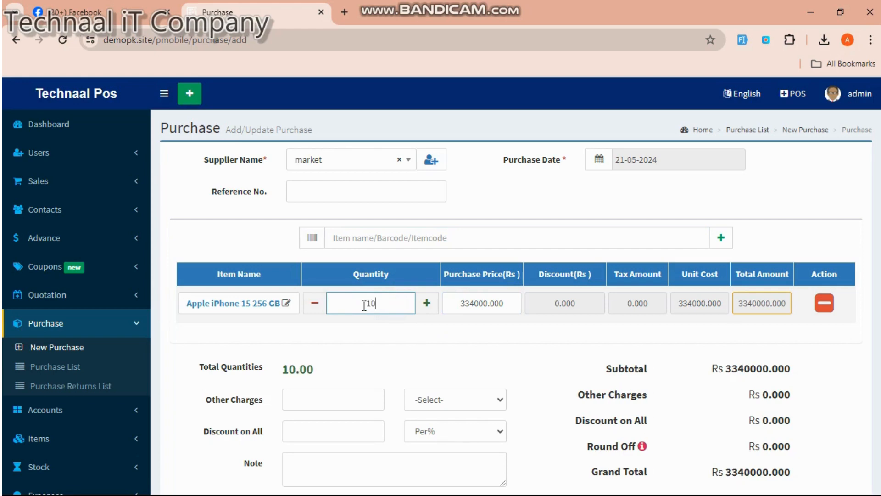
- Fill the payment amount with the grand total and set the payment type to Due
scroll(383, 360, down, 6)
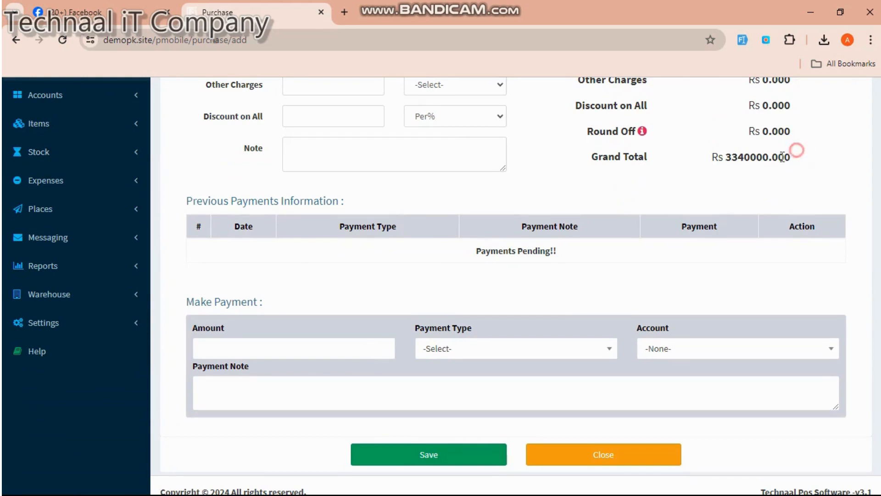
drag(796, 154, 727, 157)
key(ctrl+c)
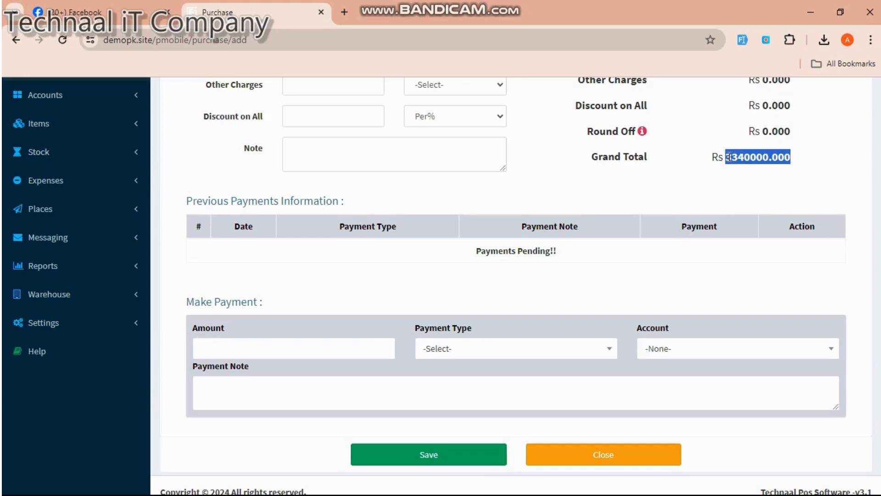
click(363, 350)
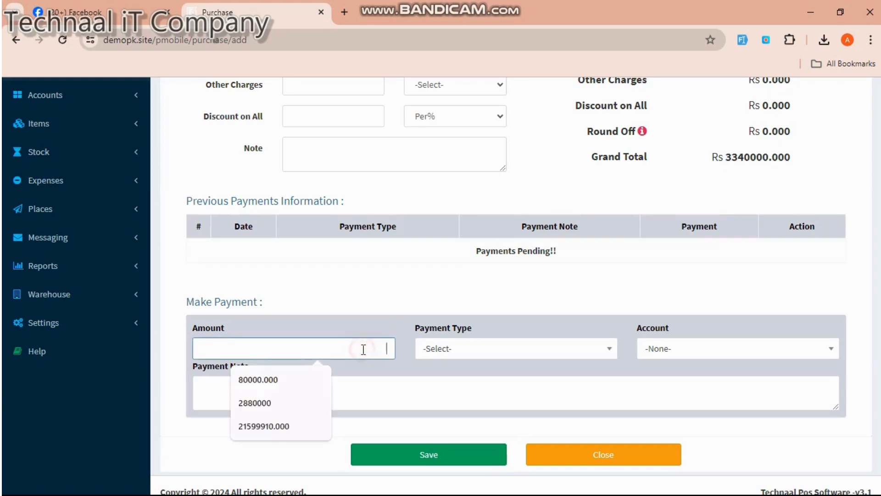
key(ctrl+v)
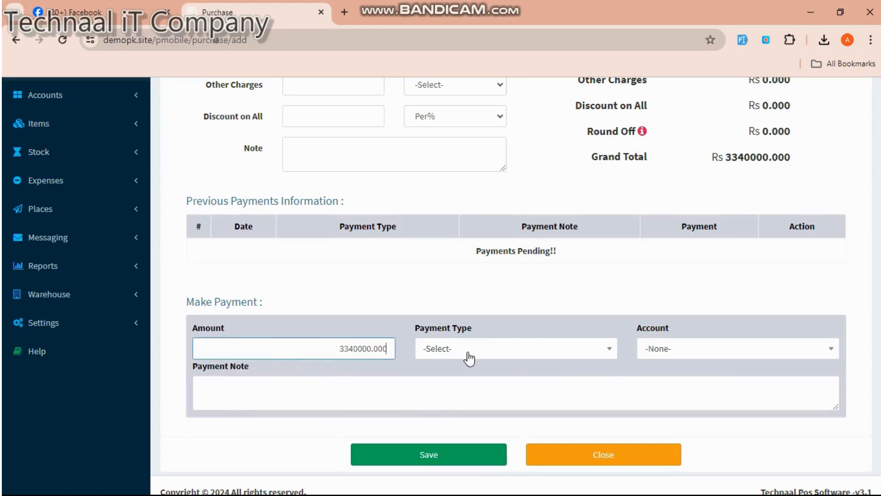
click(468, 354)
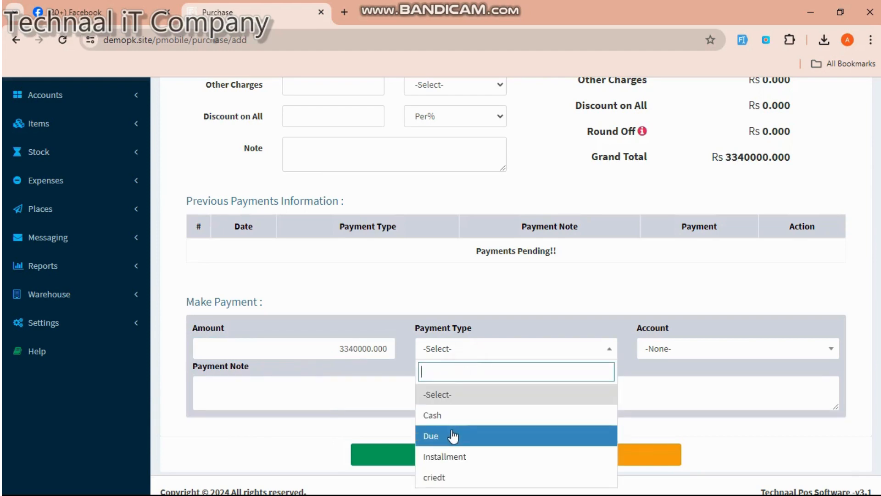
click(453, 436)
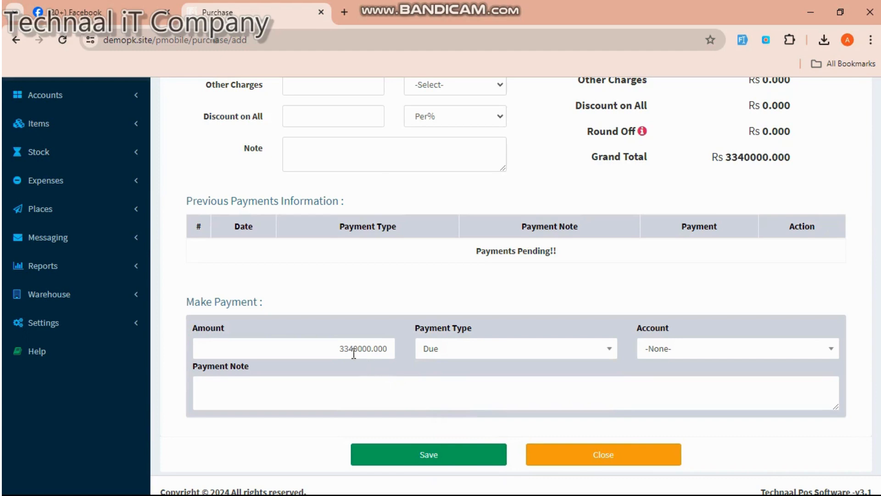
- Change the payment amount to 100000, leave Account as None, and save the purchase
drag(388, 348, 334, 346)
key(BackSpace)
text(100)
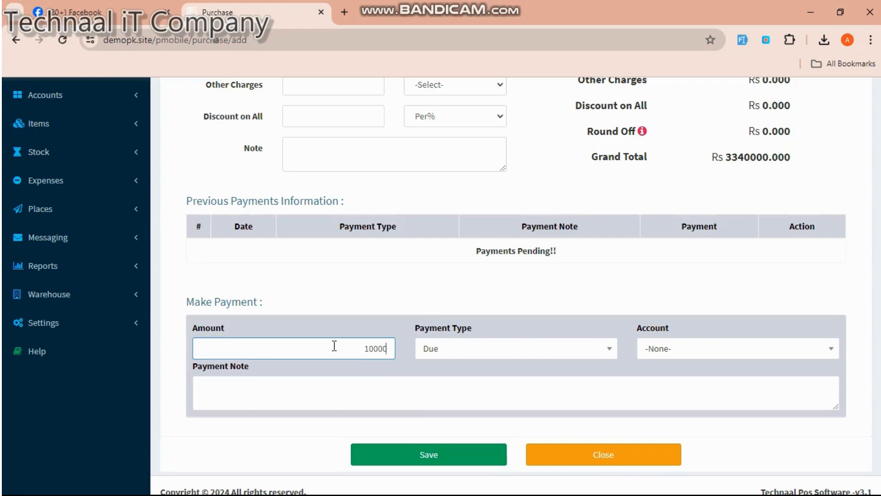
click(462, 353)
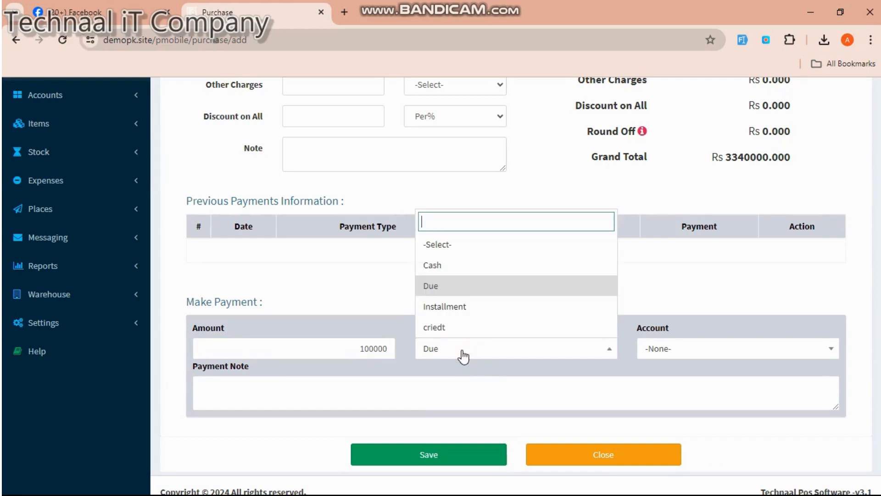
click(657, 354)
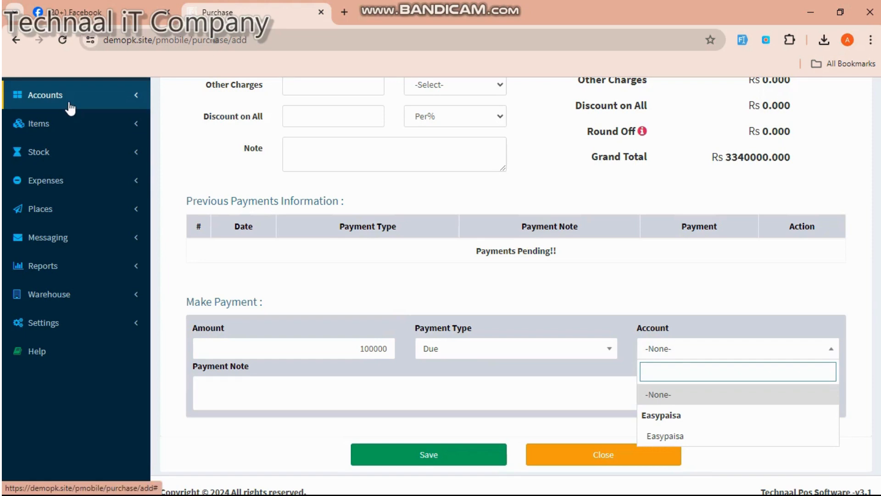
click(396, 454)
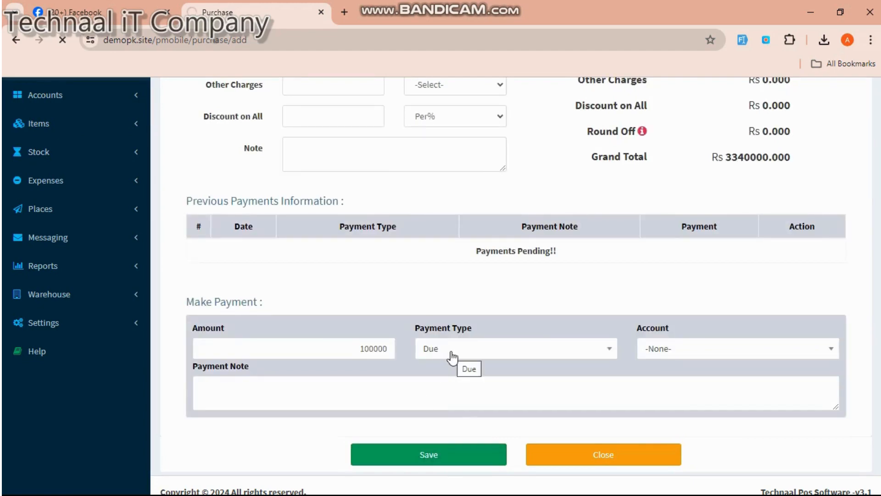
scroll(452, 358, up, 2)
- Review purchase invoice PU/2021/02/0003 for market, then expand the Items sidebar menu
scroll(500, 309, up, 4)
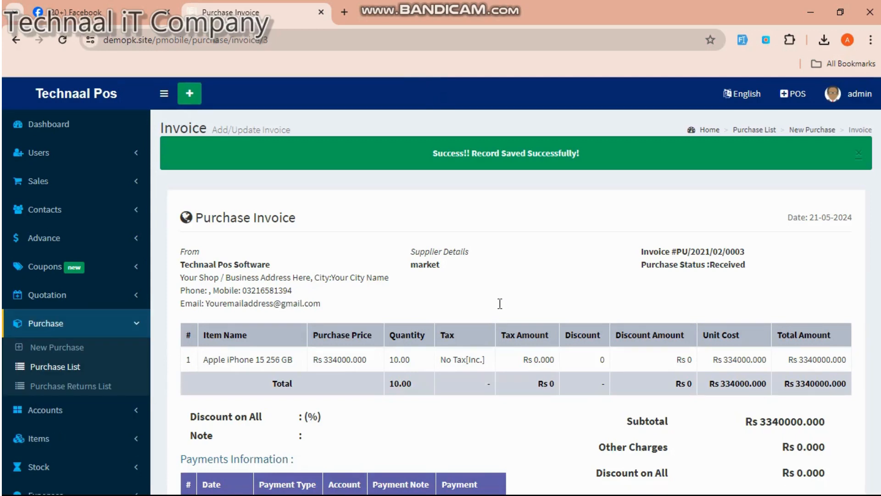
scroll(500, 304, down, 4)
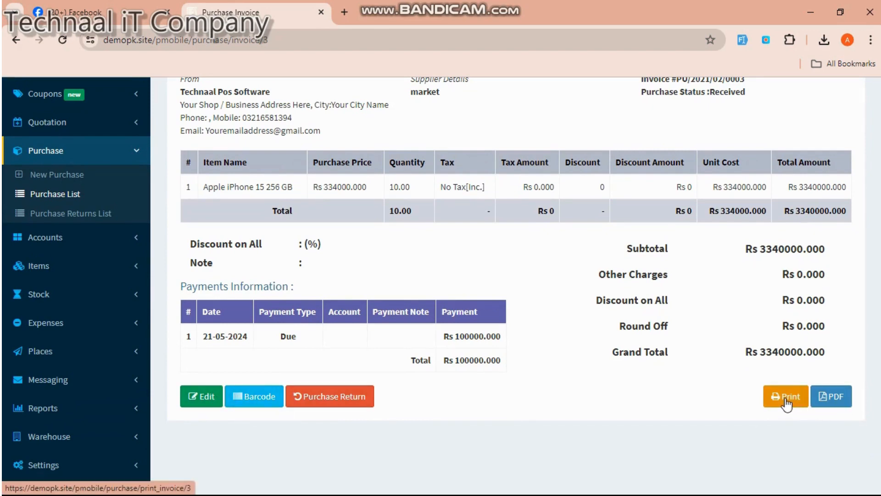
scroll(786, 404, down, 1)
scroll(405, 327, up, 5)
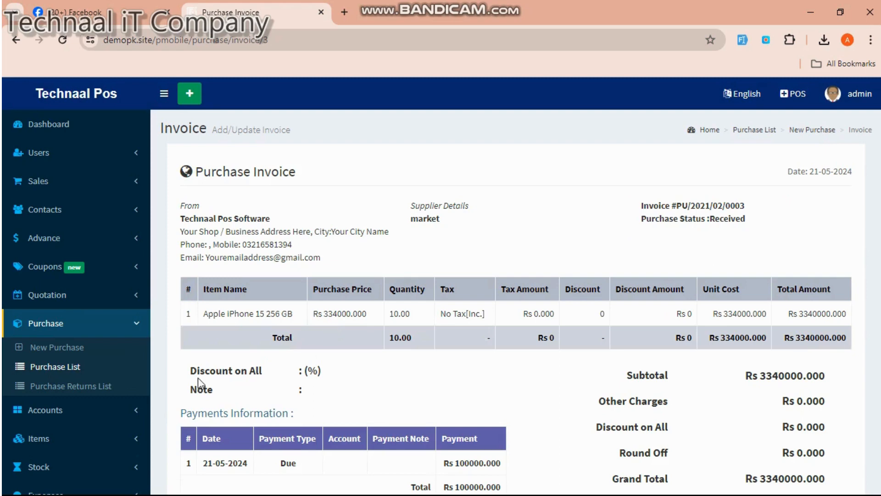
click(41, 438)
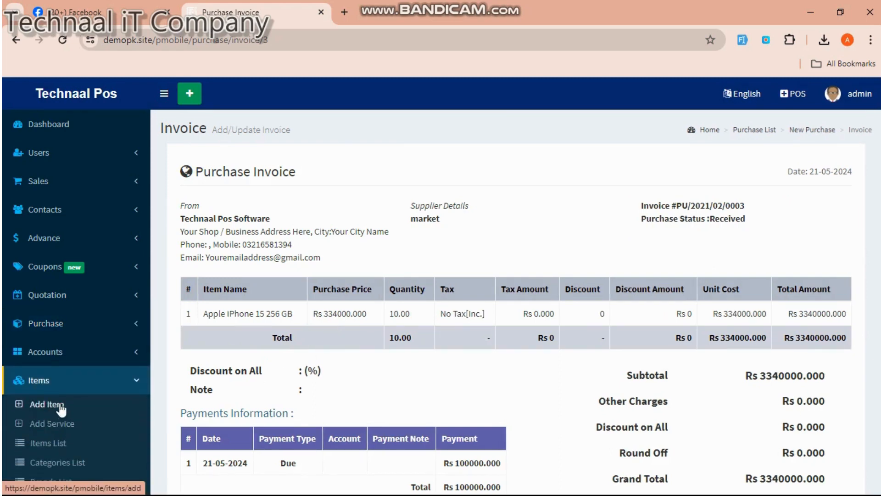
- Maximize the browser window and open the Items List
click(51, 444)
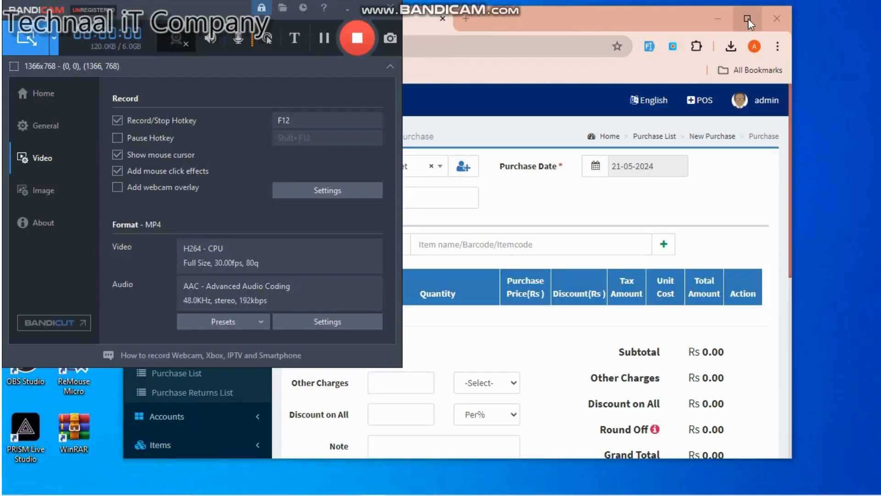
click(748, 18)
click(352, 35)
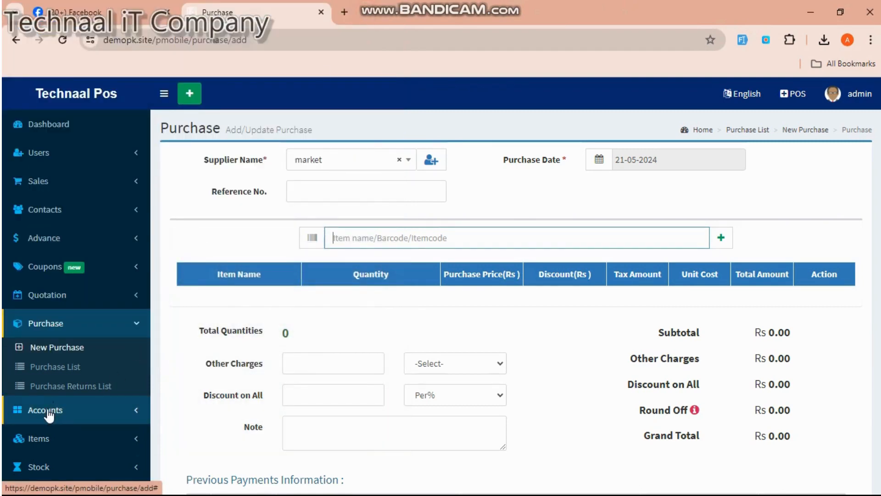
click(46, 439)
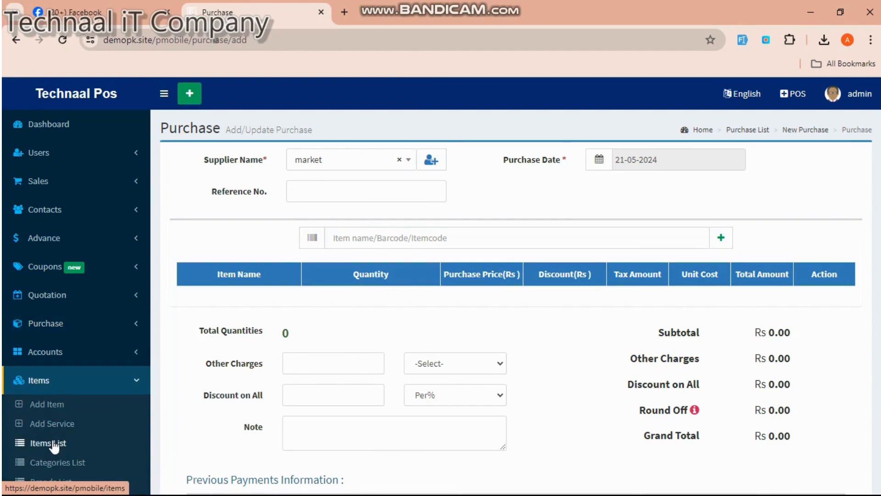
click(53, 443)
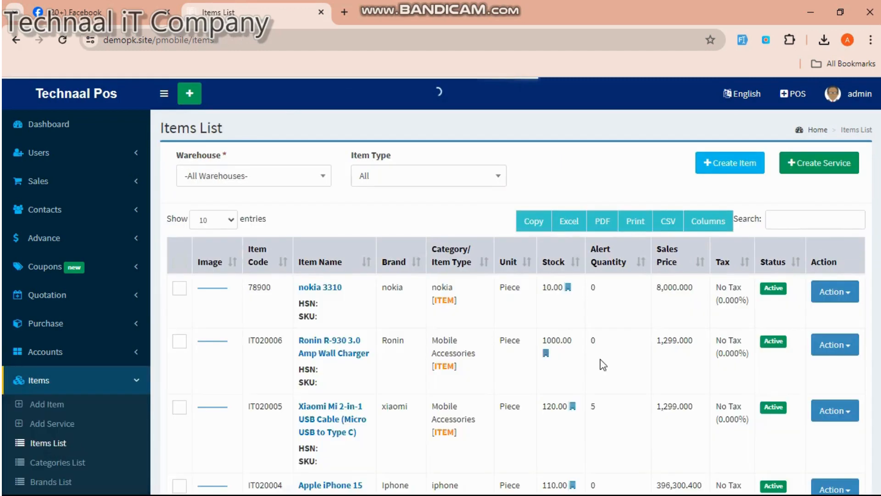
- Edit Apple iPhone 15 256 GB, found by searching 'iph', and save it with price 334000
click(797, 224)
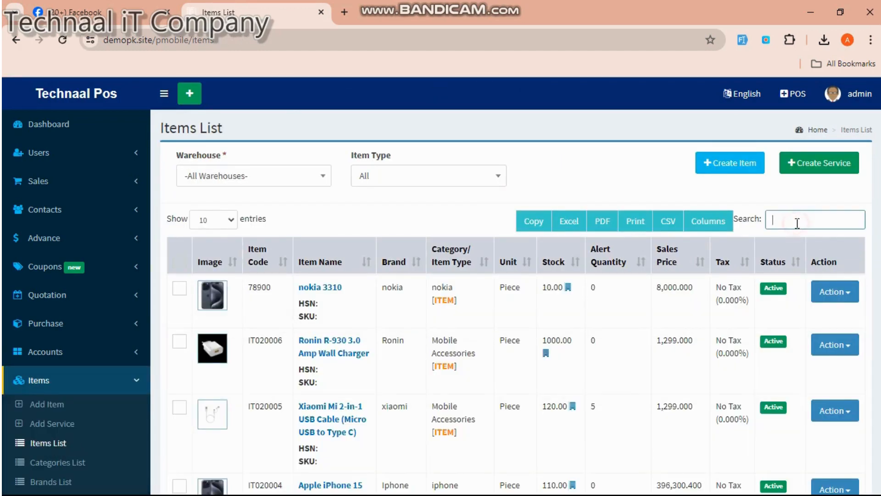
text(iph)
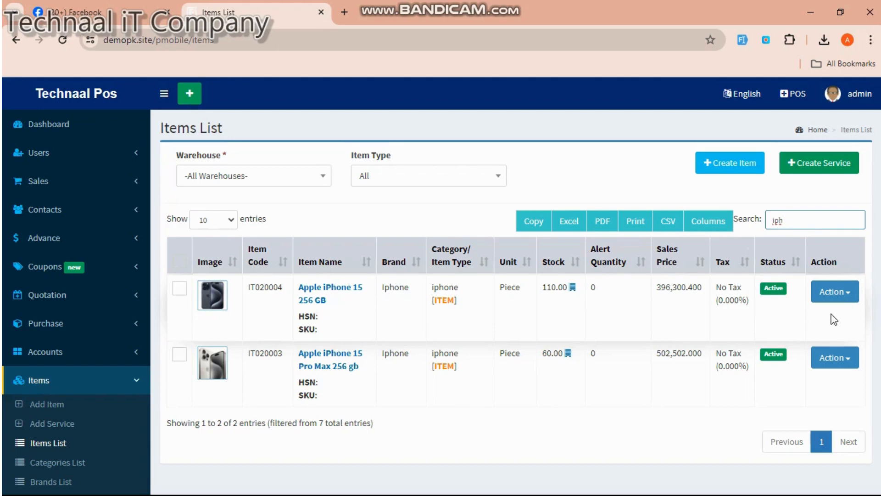
click(838, 303)
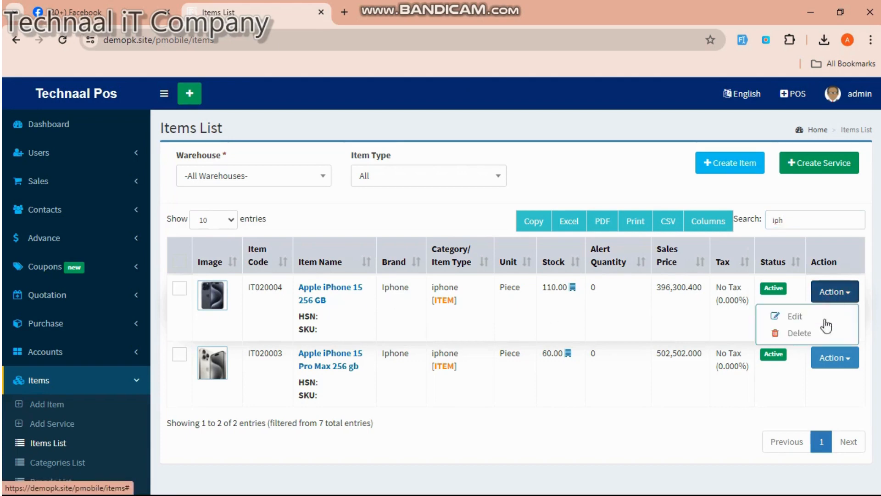
click(807, 319)
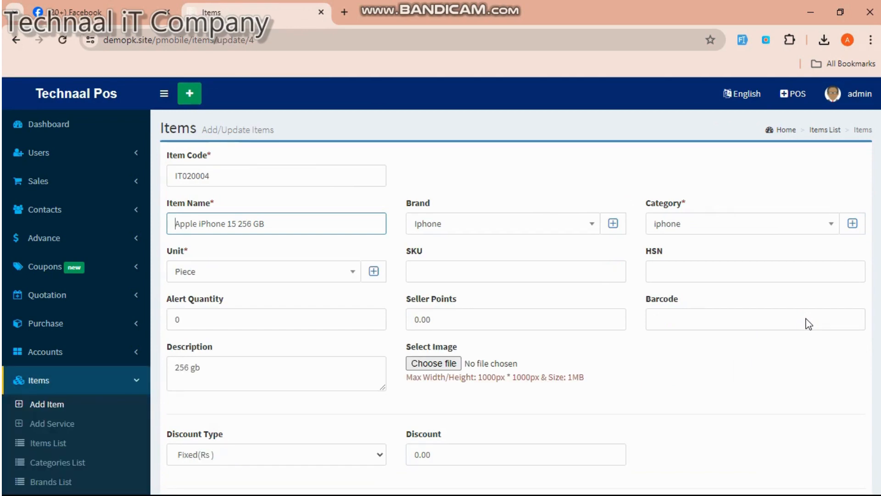
scroll(807, 315, down, 6)
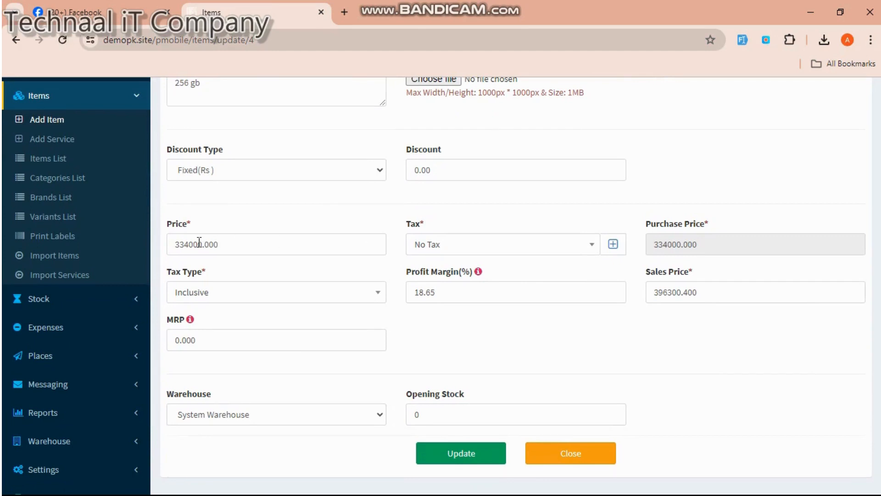
drag(190, 244, 186, 244)
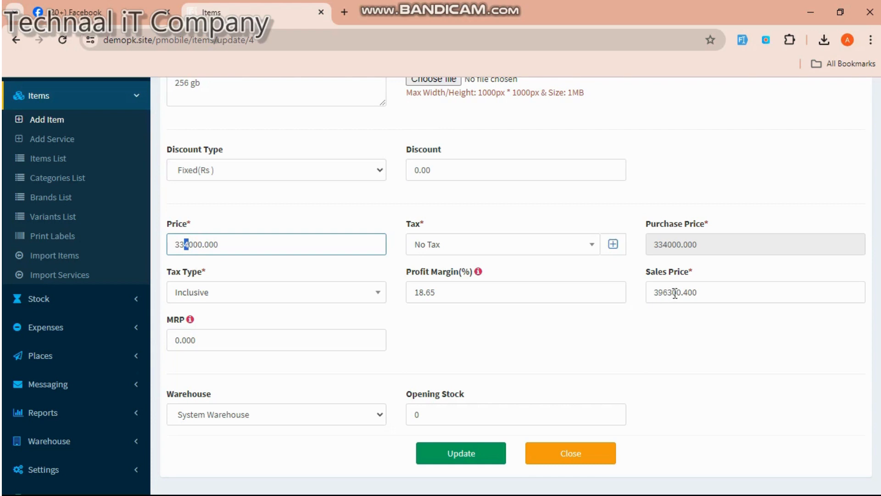
click(470, 454)
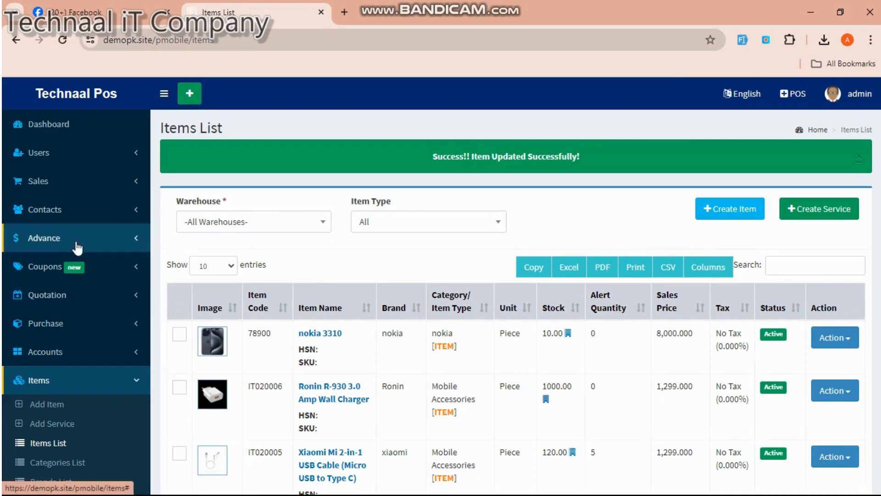
- Add a new customer under Contacts with the customer's name and no credit limit, and save it
click(69, 215)
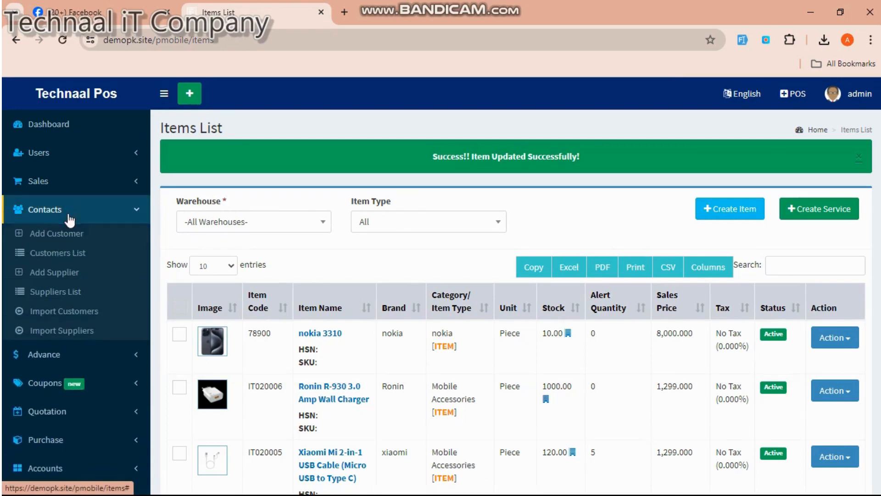
click(71, 243)
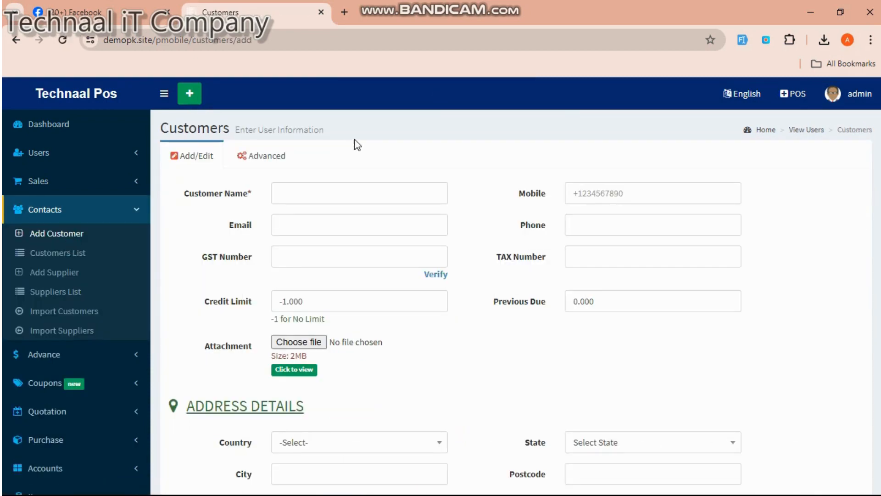
click(336, 189)
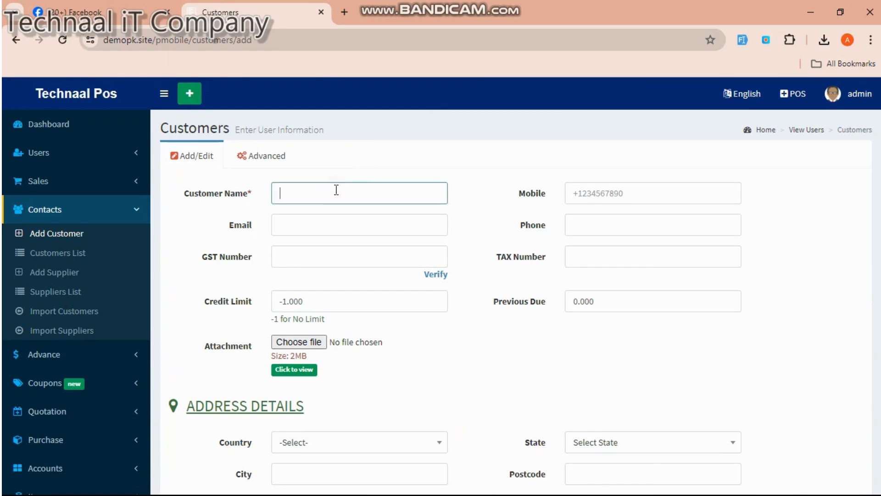
scroll(594, 213, down, 2)
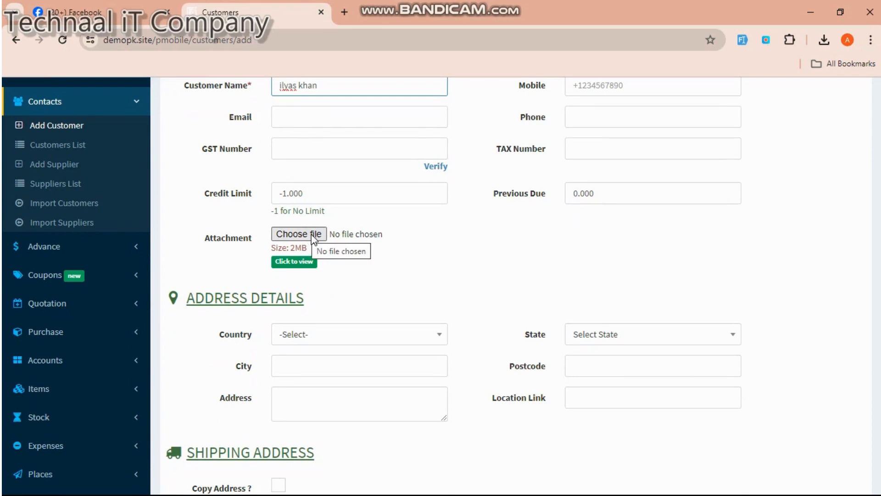
scroll(473, 309, down, 2)
scroll(474, 309, down, 3)
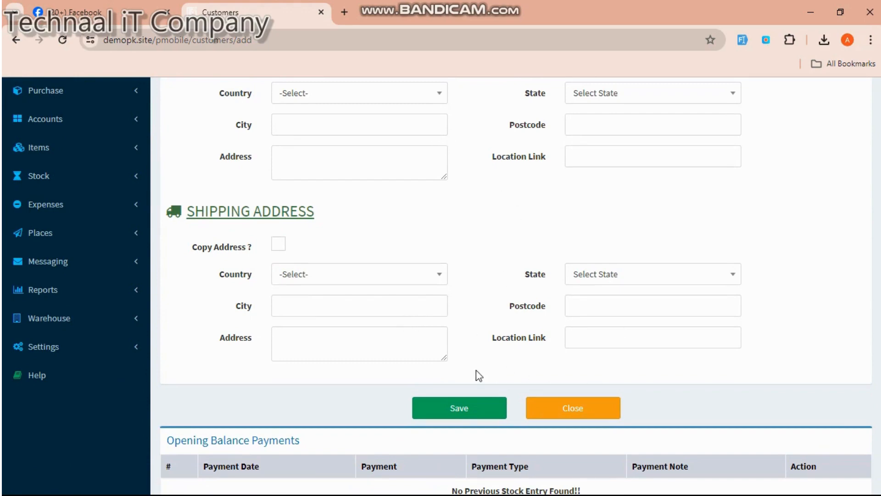
click(467, 406)
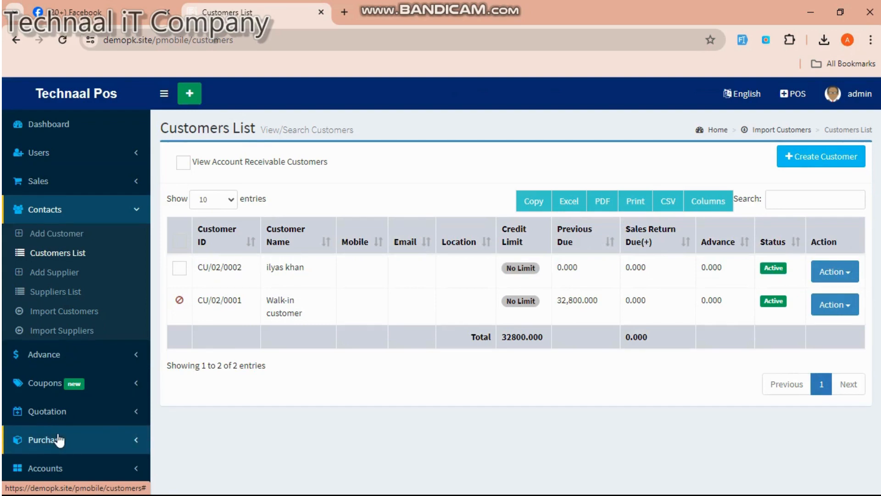
- Open the Purchase List and scroll to the table of three received purchases
click(59, 440)
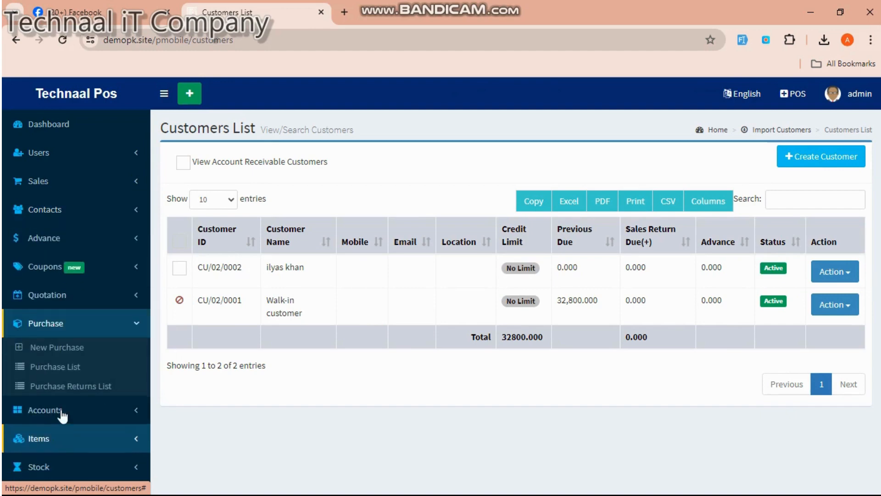
click(67, 367)
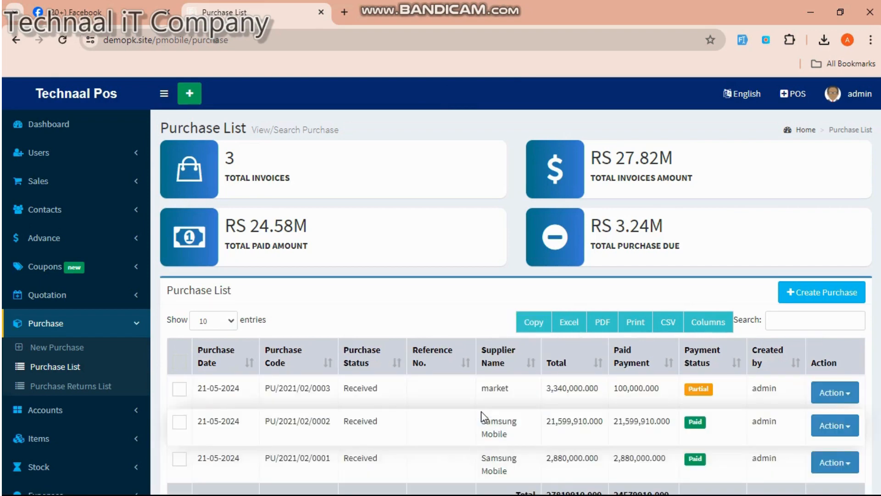
scroll(485, 417, down, 3)
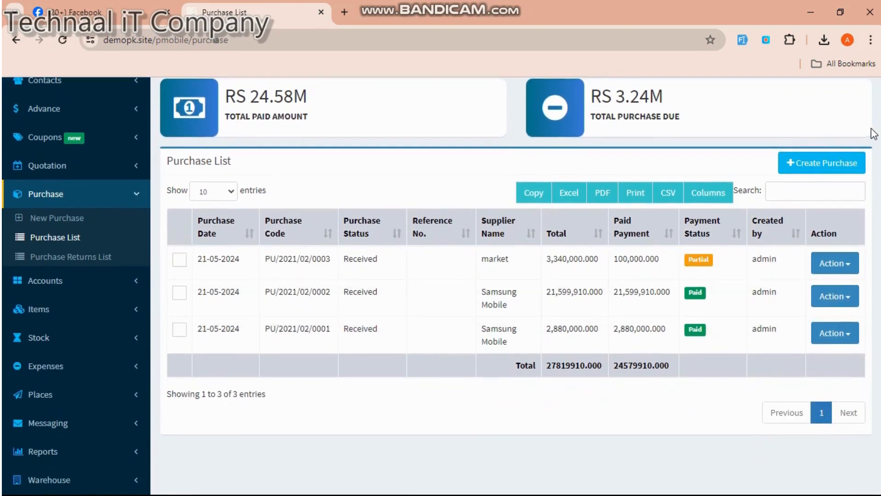
- Start a new purchase and create a new supplier with the supplier's name as its supplier
click(805, 168)
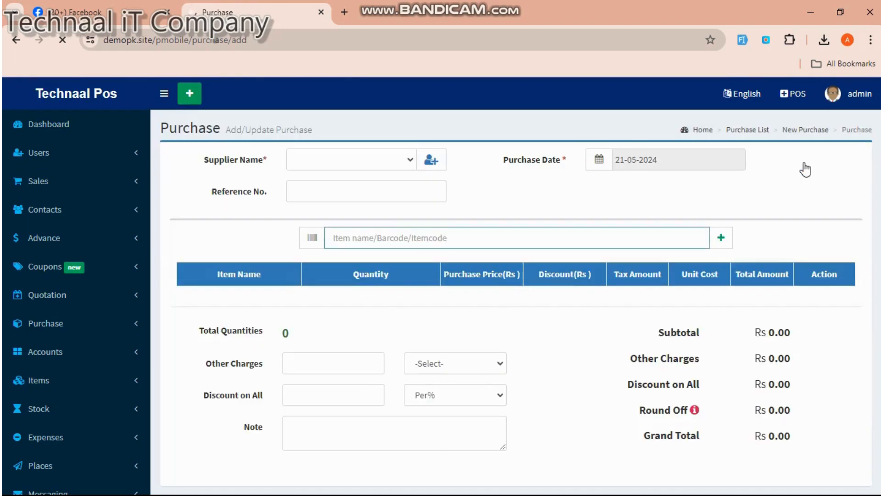
click(411, 160)
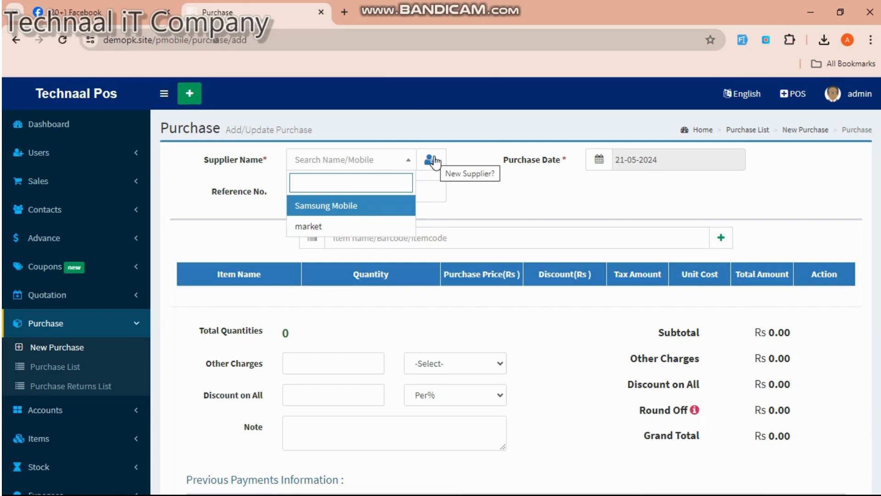
click(431, 161)
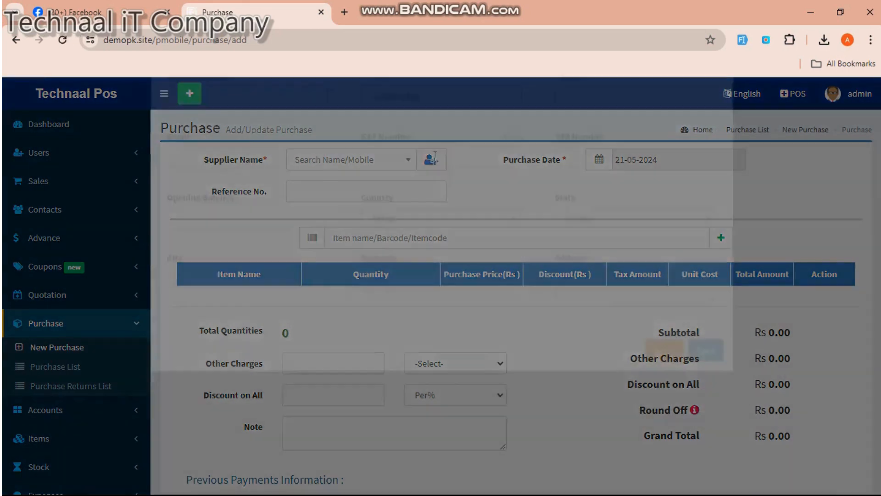
click(303, 171)
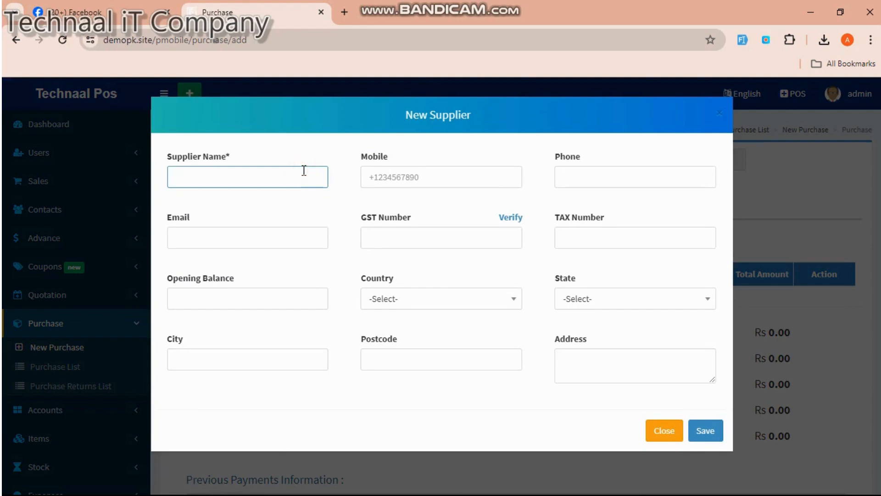
text(ilyas)
click(609, 360)
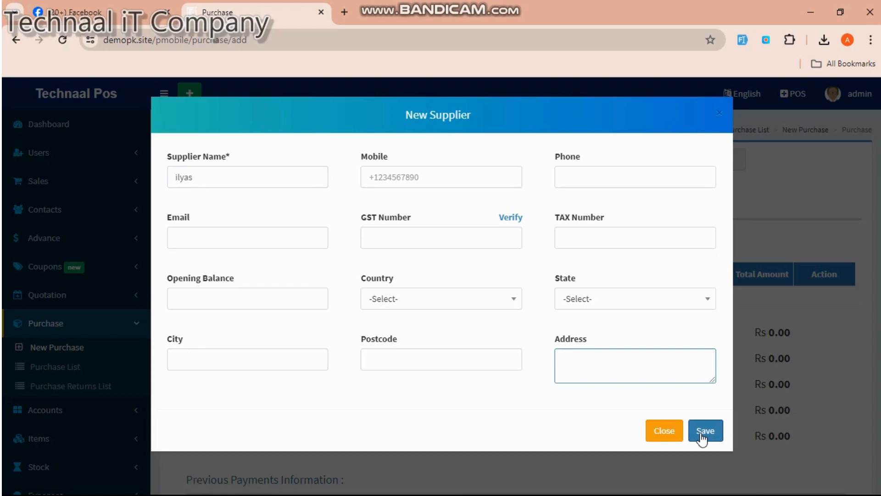
click(702, 434)
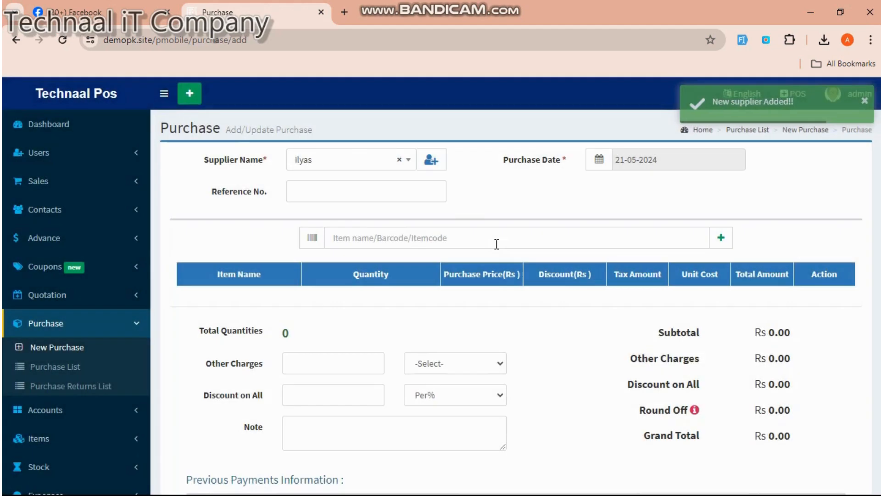
click(416, 240)
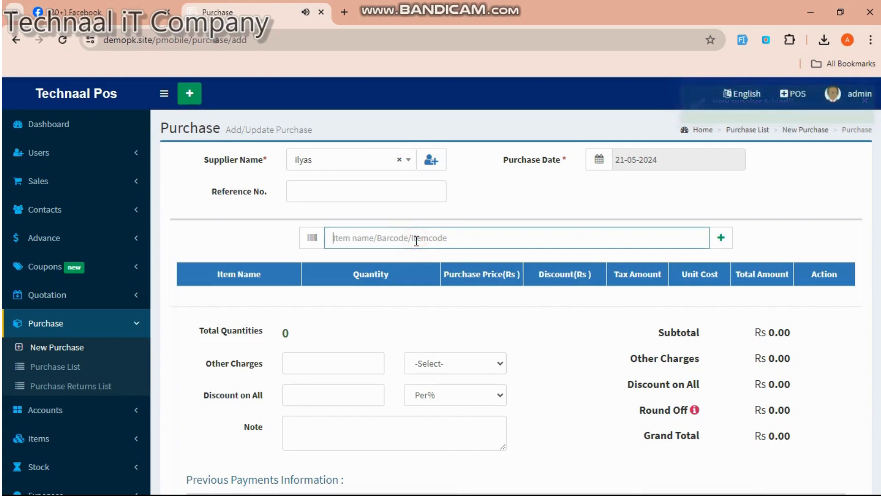
- Add a nokia 3310 to the purchase, set its purchase price to 4000, and save
text(ip)
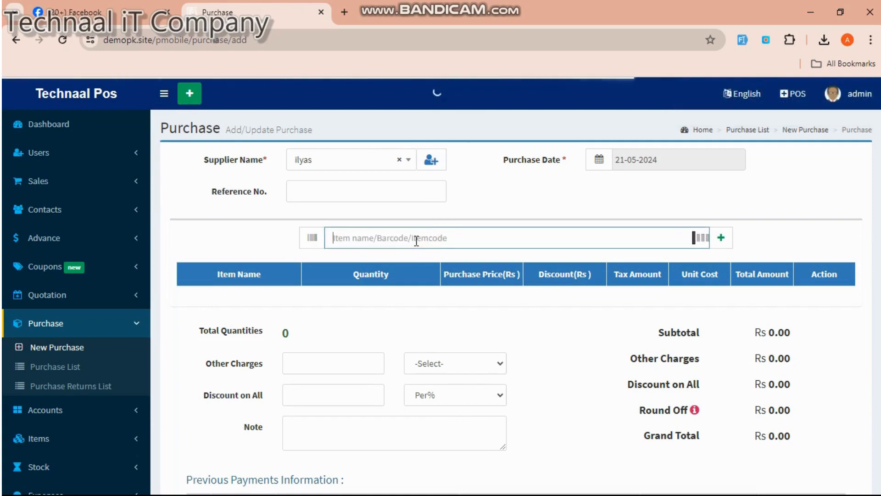
text(noki)
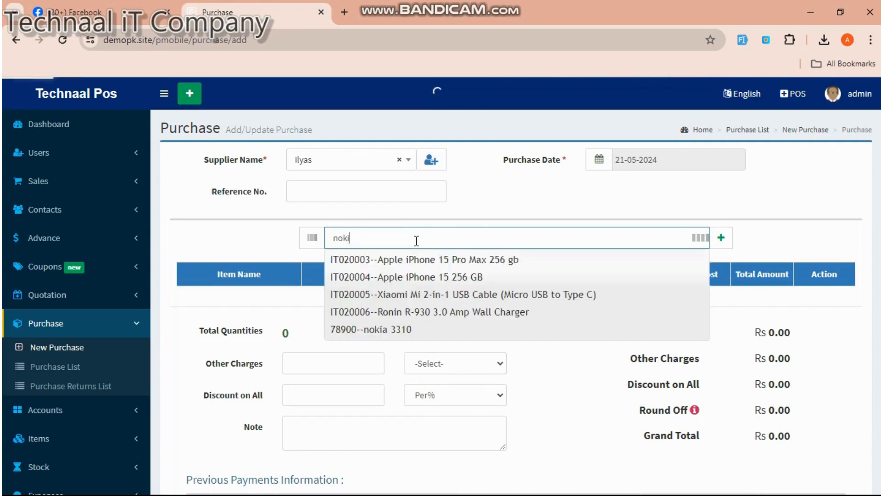
click(404, 330)
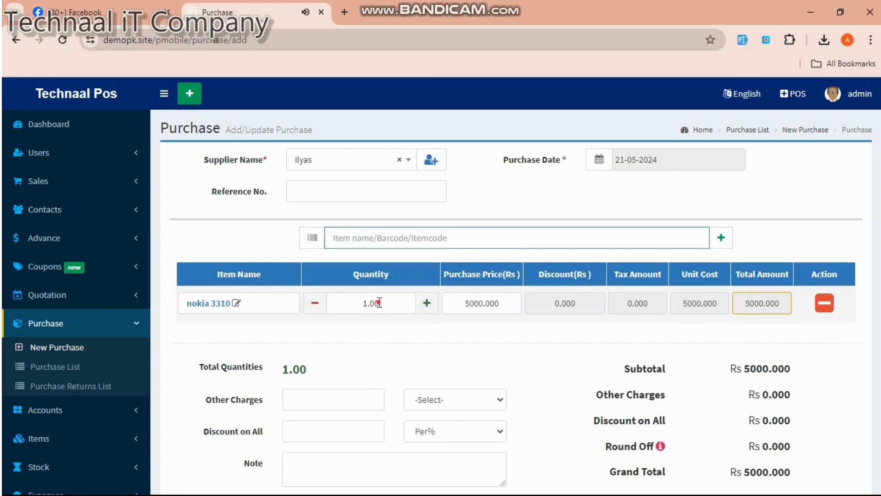
drag(379, 303, 362, 303)
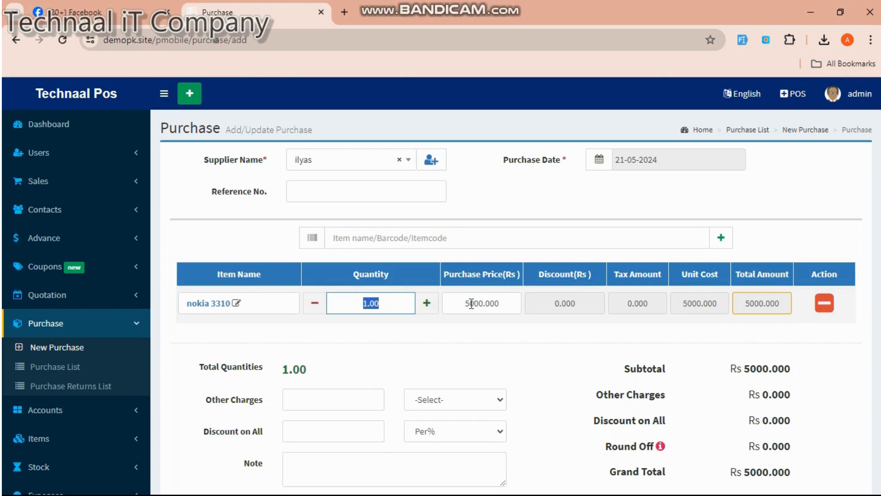
drag(469, 303, 467, 303)
text(4)
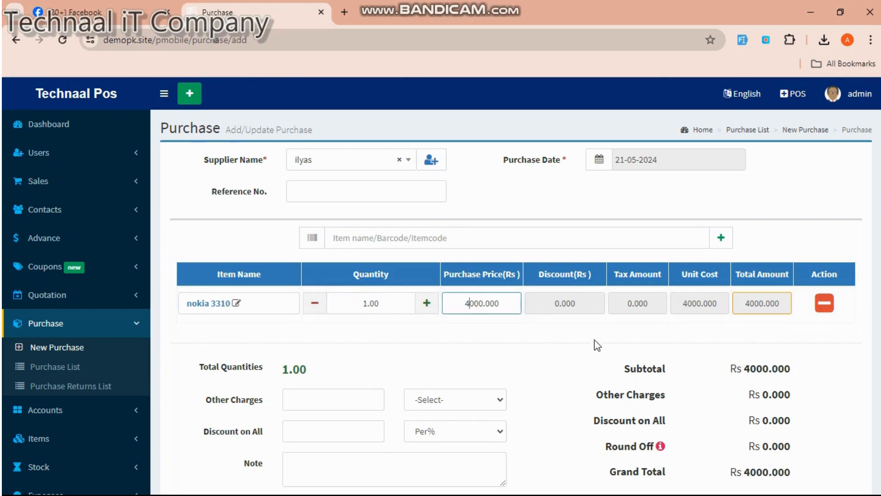
scroll(596, 344, down, 7)
click(456, 442)
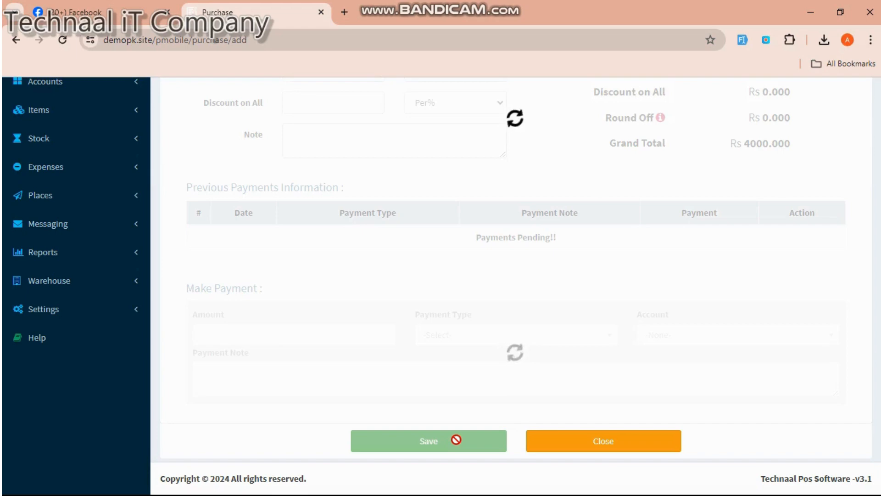
- Review the saved purchase invoice showing one nokia 3310 at Rs 4000 with no payments
scroll(528, 237, up, 7)
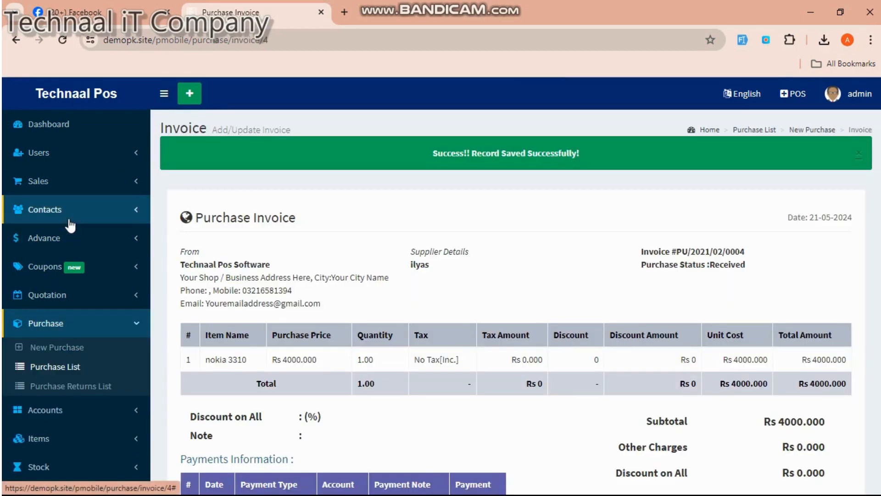
scroll(70, 225, down, 4)
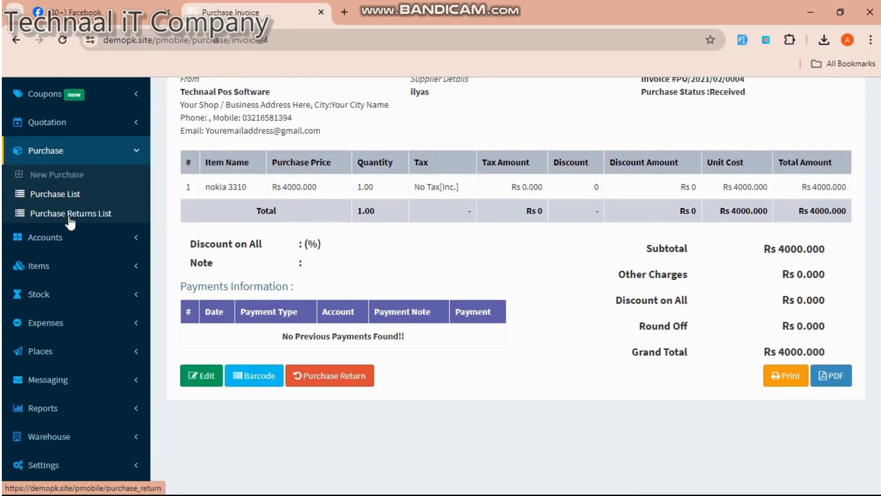
scroll(69, 223, down, 1)
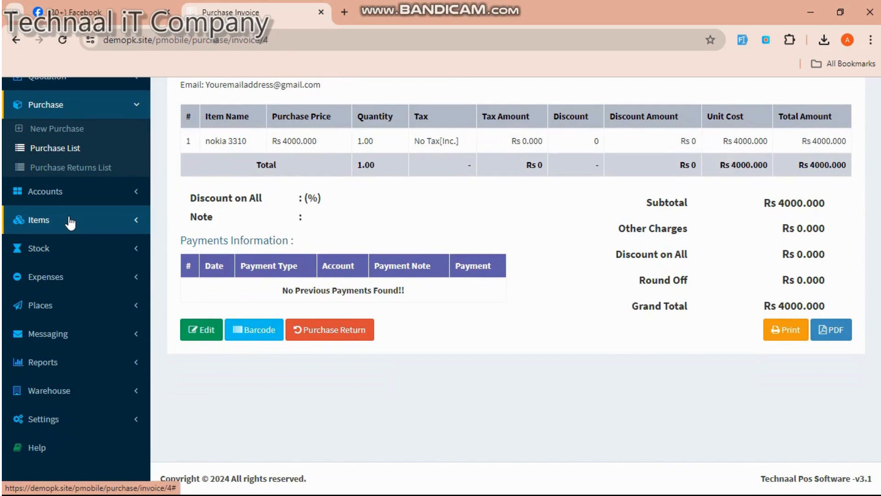
scroll(69, 222, down, 1)
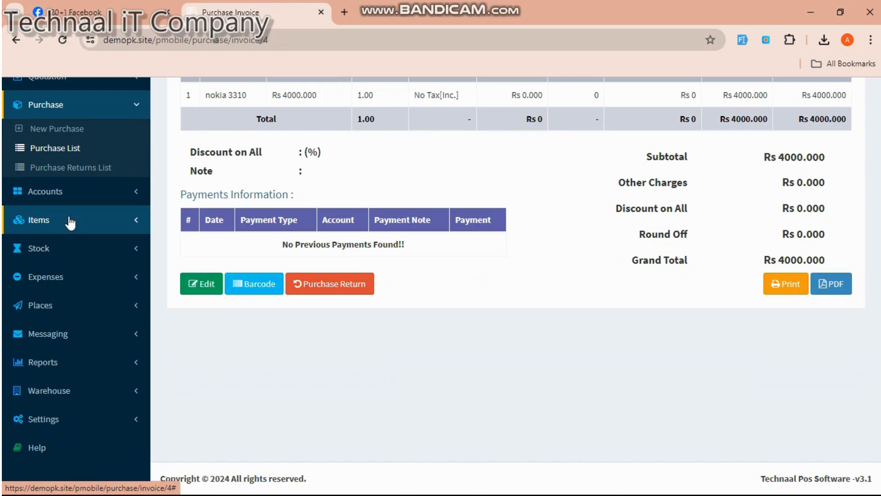
click(69, 275)
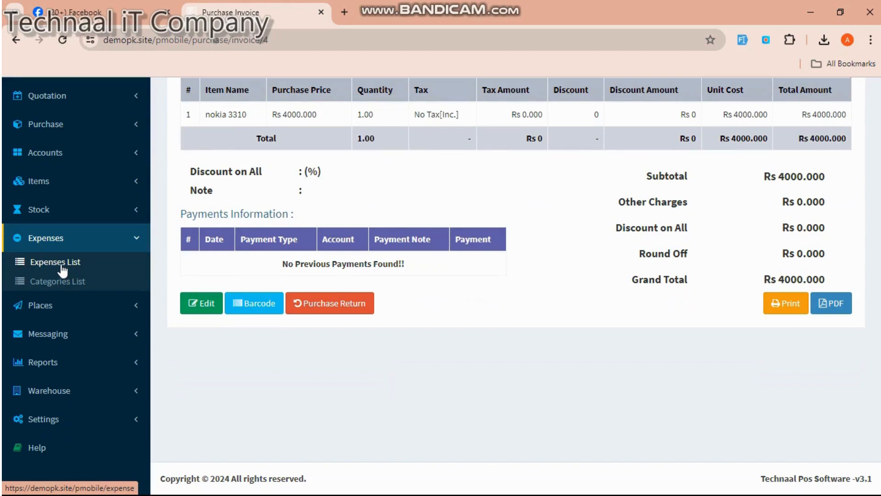
- Check the category and payment type options on a new expense, then open the Expense Category List
click(63, 271)
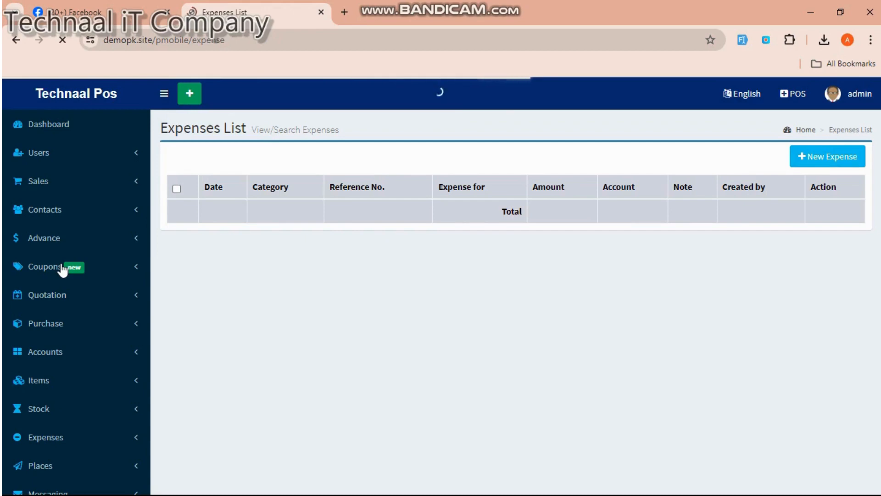
click(815, 157)
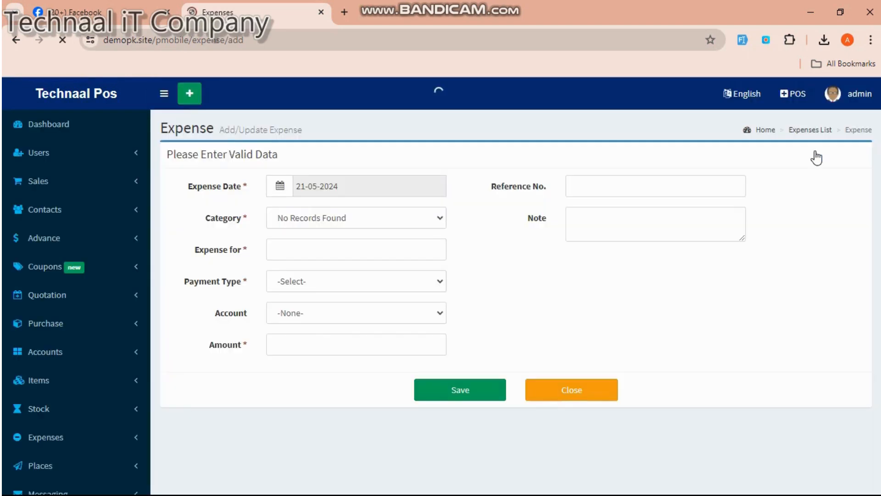
click(435, 221)
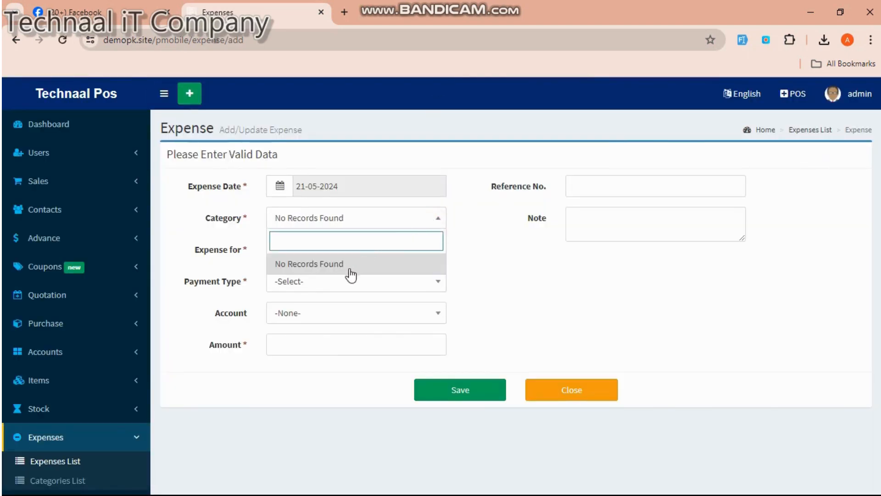
click(341, 281)
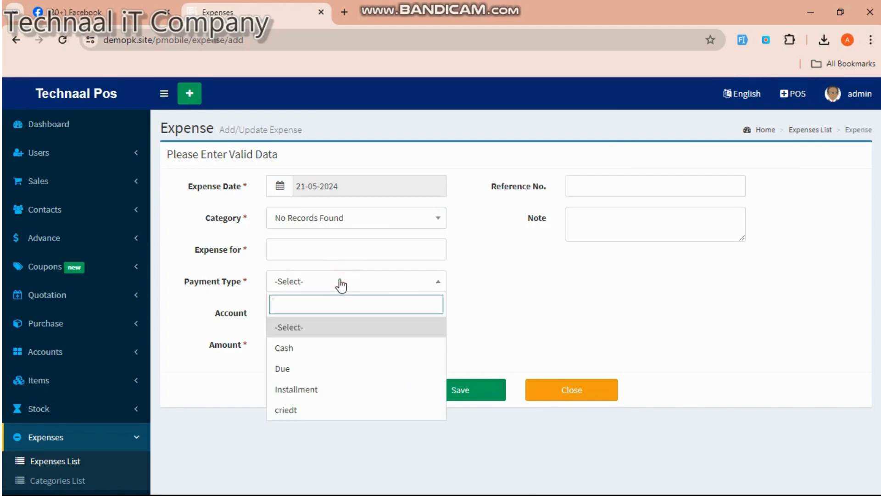
click(331, 248)
scroll(330, 235, down, 2)
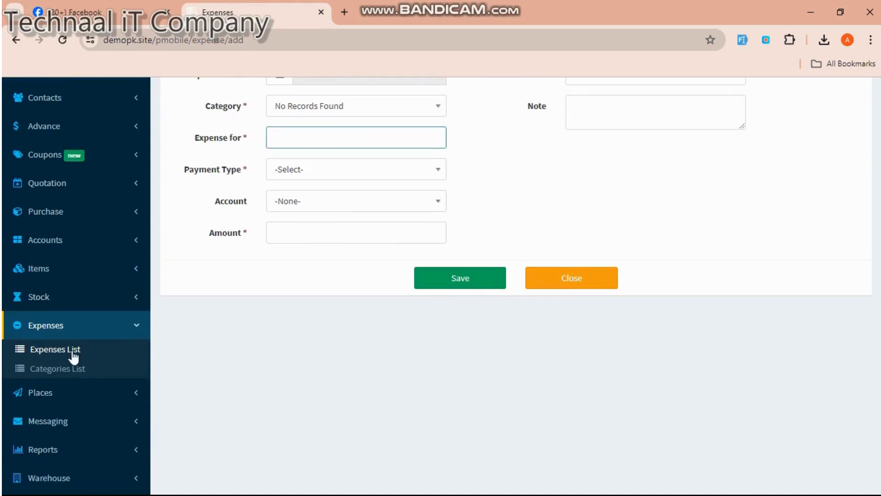
click(69, 366)
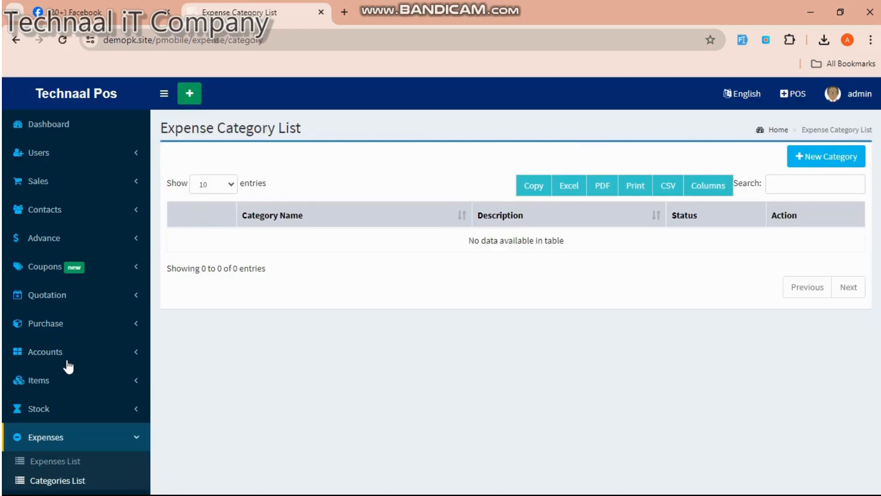
- Create a new expense category named 'Shope Rent'
click(822, 164)
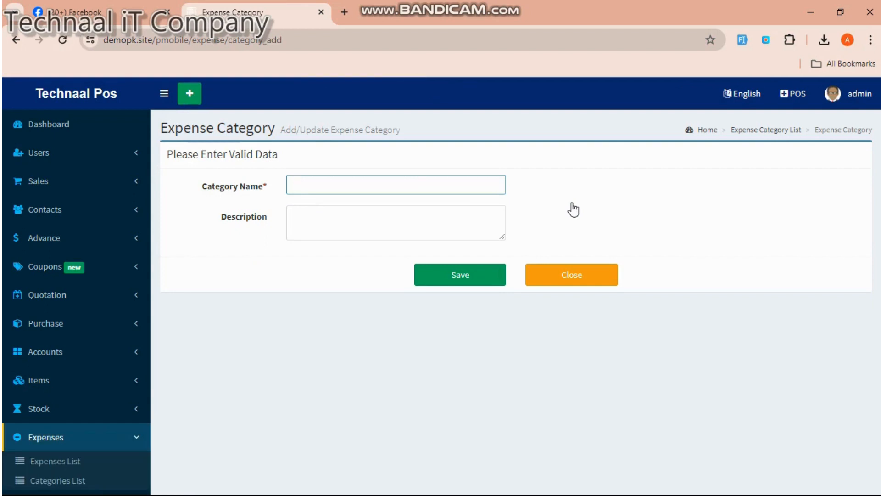
click(402, 183)
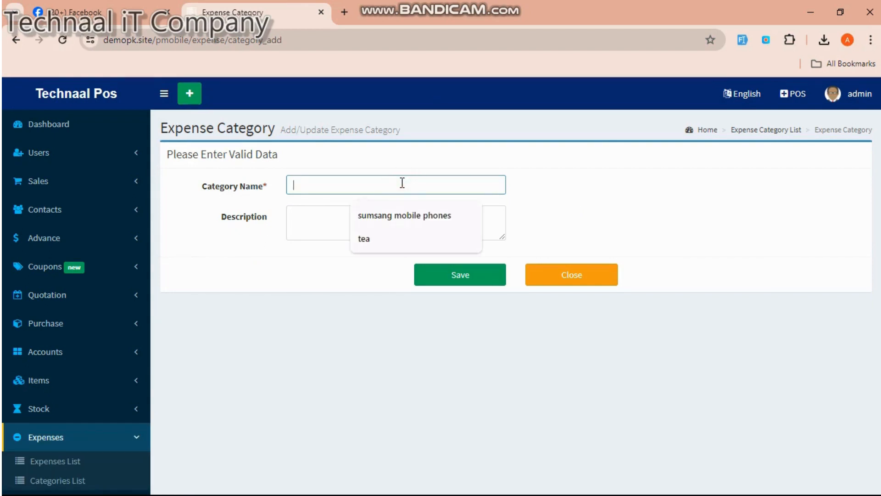
text(Shop)
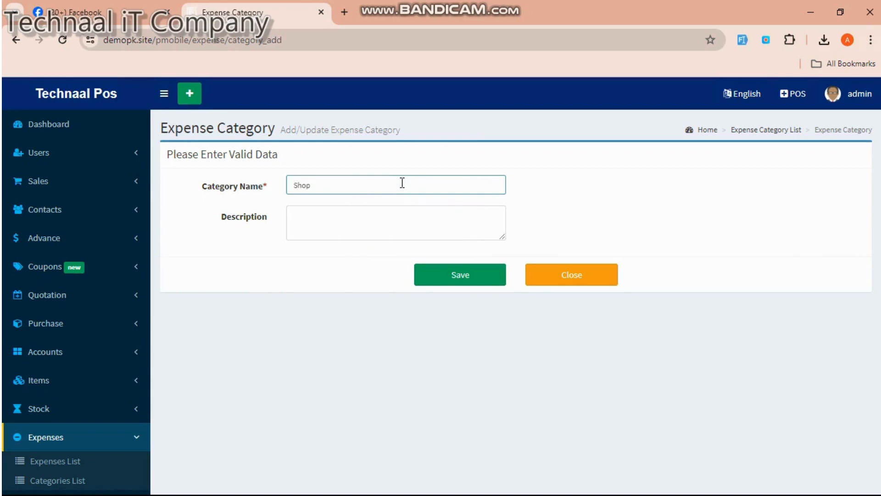
text(e Rent)
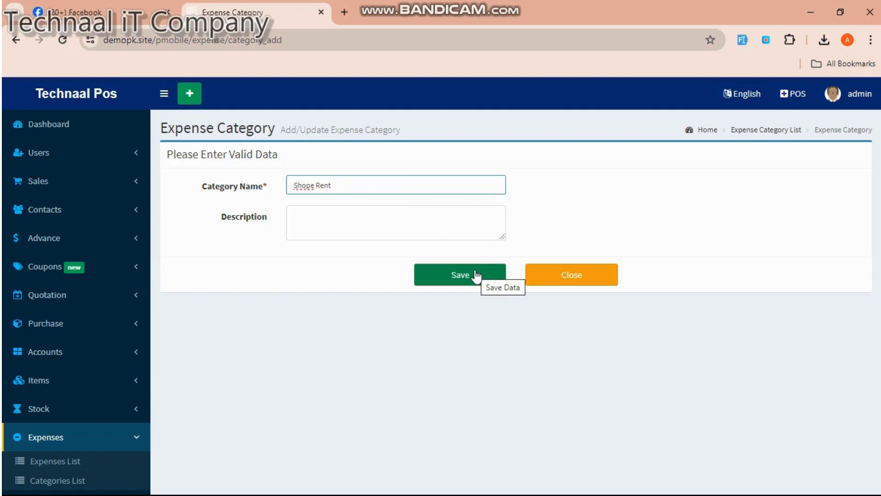
click(451, 271)
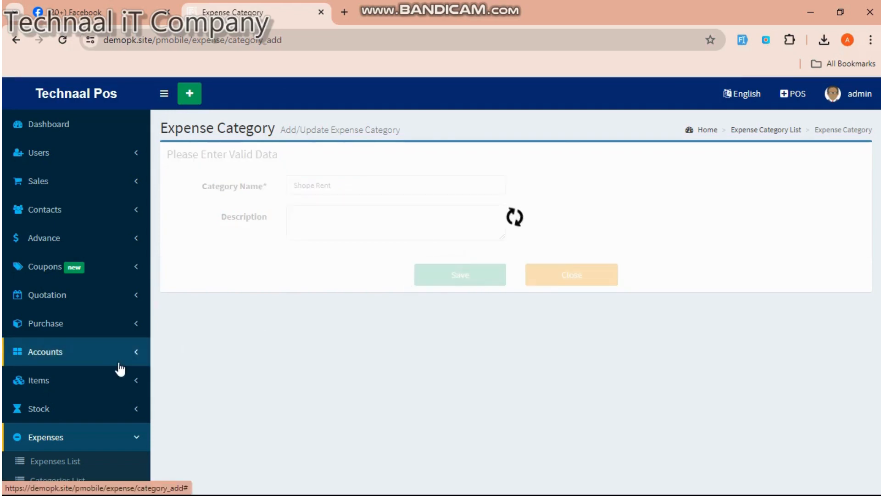
click(69, 467)
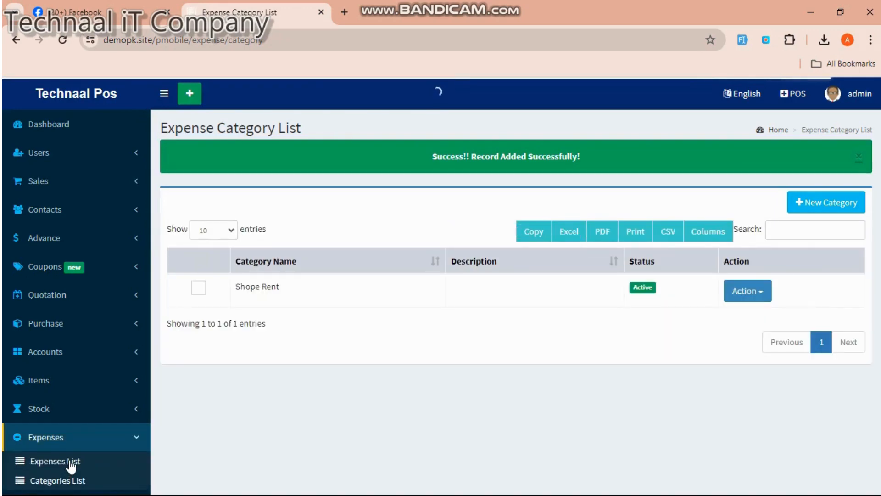
- Start a new expense with category Shope Rent
click(69, 461)
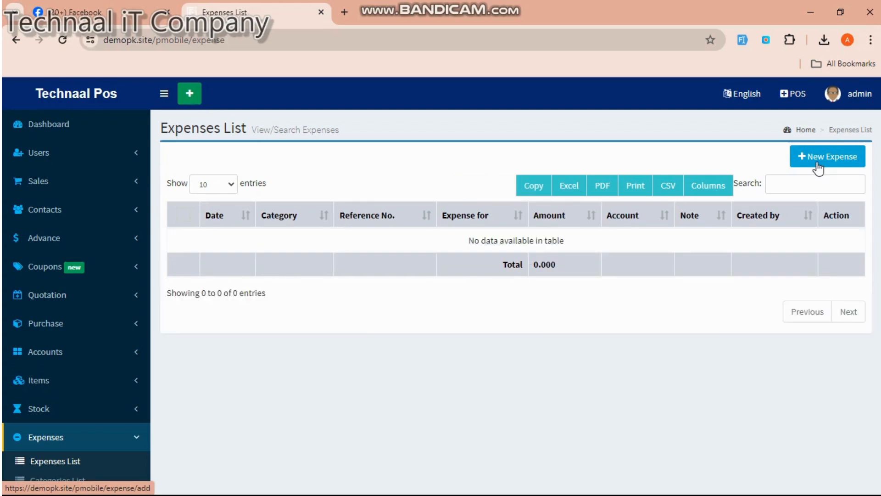
click(819, 168)
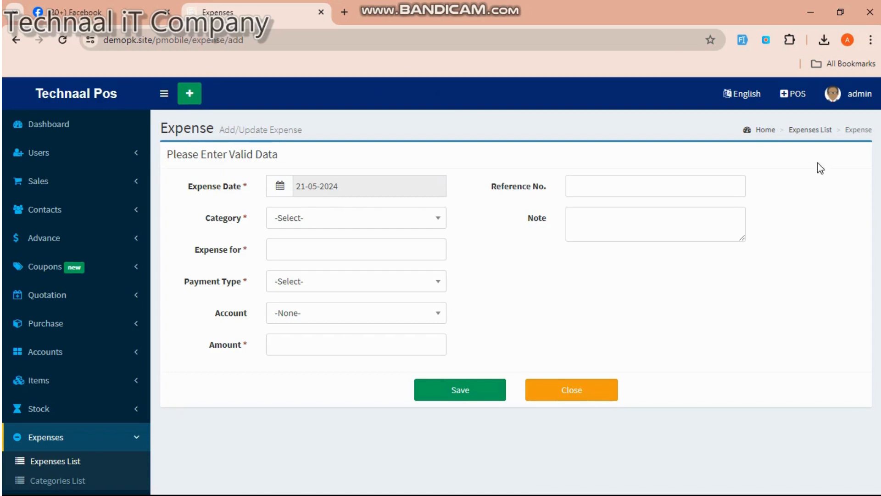
click(368, 219)
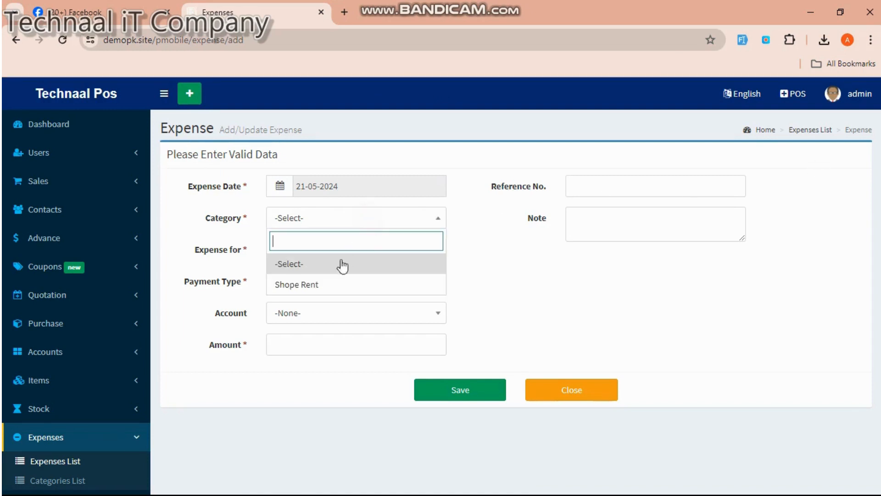
click(316, 287)
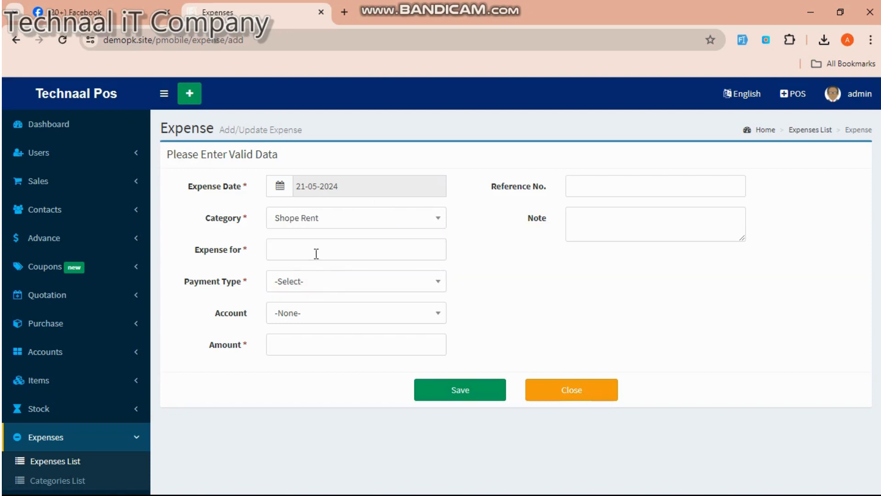
- Enter 'shop rent', payment type Cash, account None, amount 10000, and save the expense
click(316, 253)
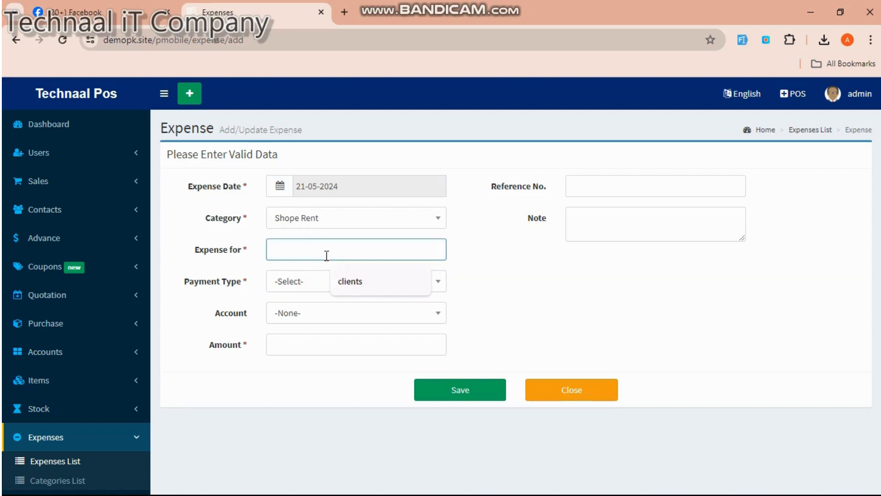
text(sho)
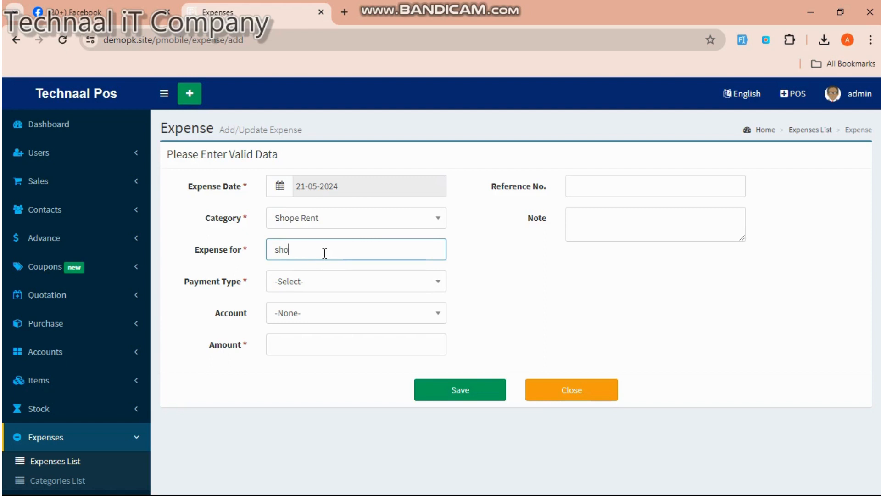
text(p rent)
click(318, 289)
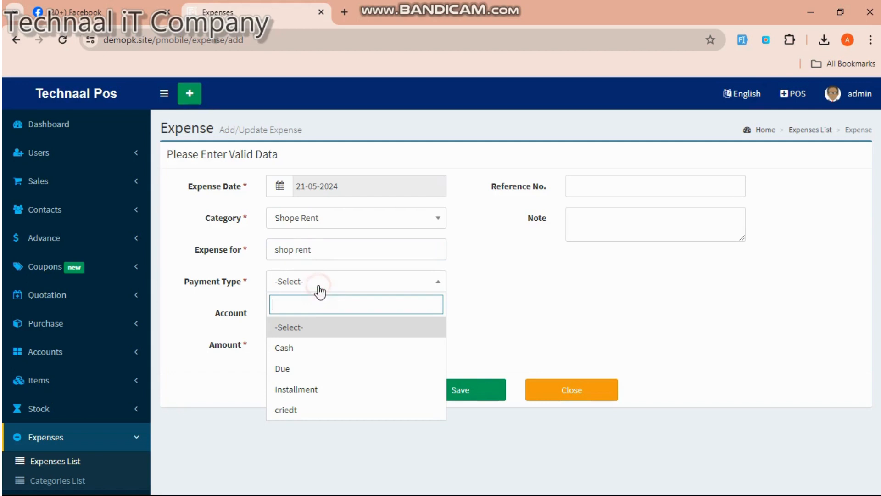
click(299, 344)
click(301, 320)
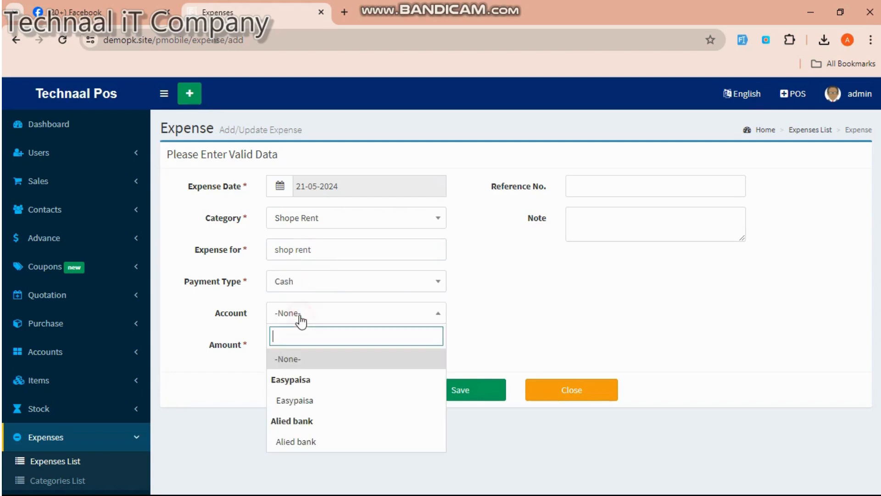
click(306, 363)
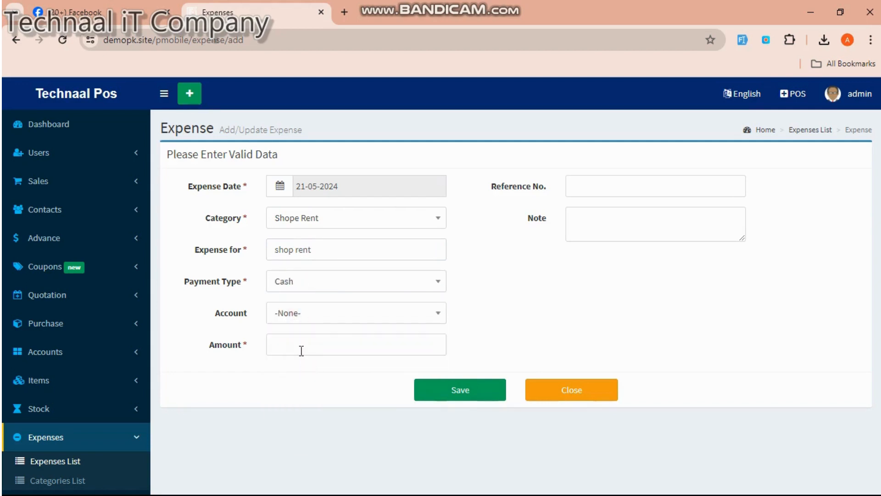
click(301, 351)
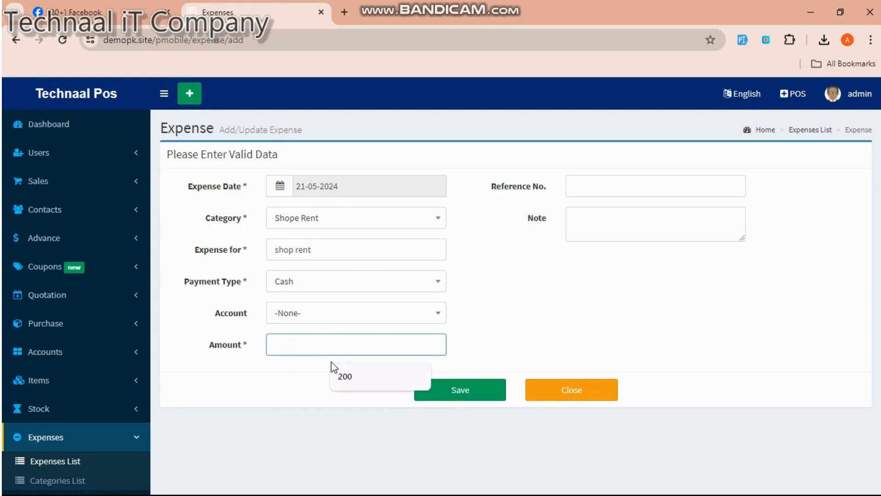
text(1000)
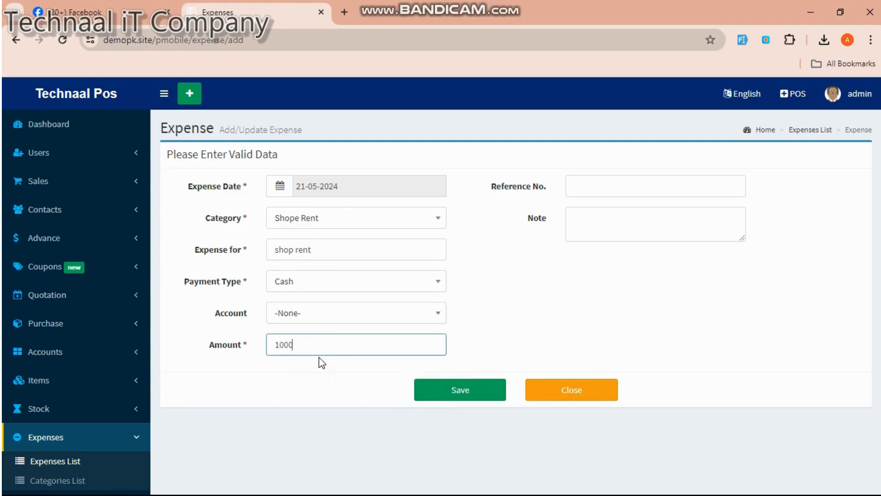
text(0)
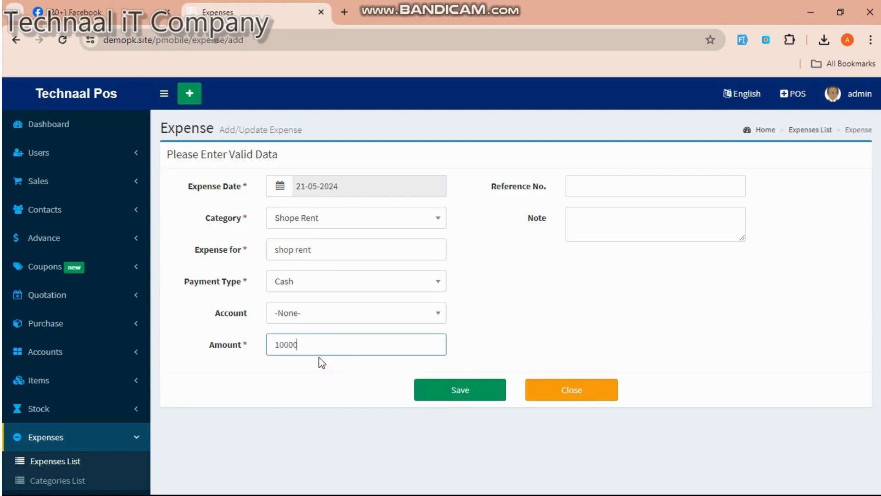
click(444, 395)
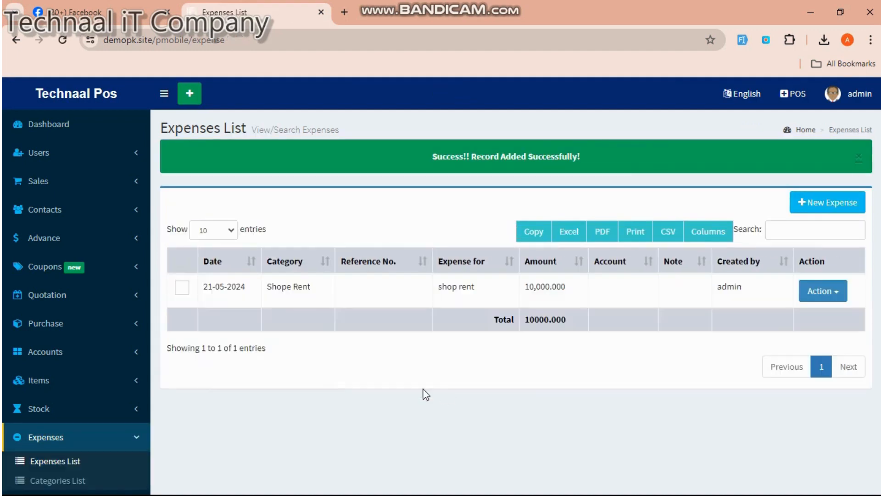
- Open the Profit & Loss Report, all figures at Rs 0.000, and check its Export options
scroll(123, 378, down, 3)
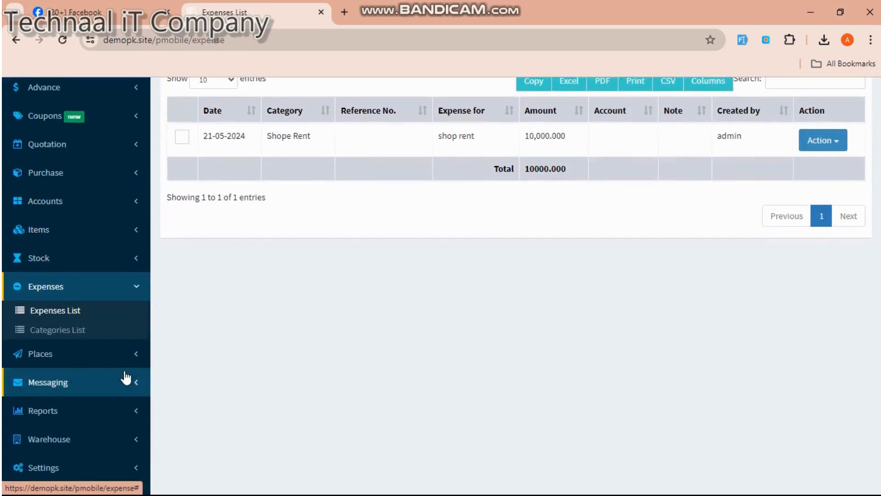
scroll(123, 377, down, 1)
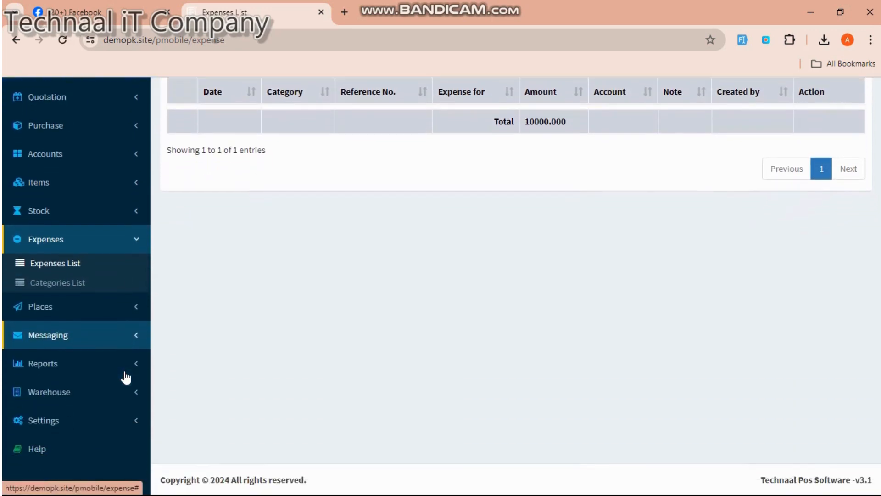
click(84, 374)
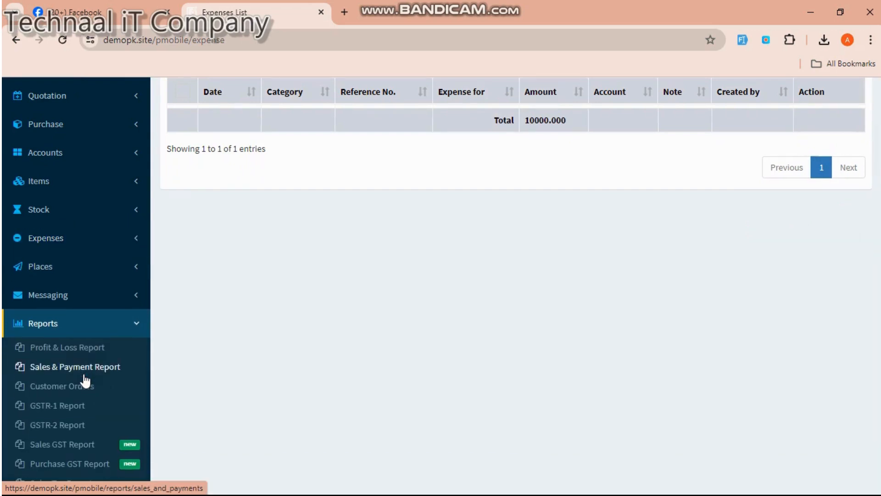
scroll(83, 375, down, 1)
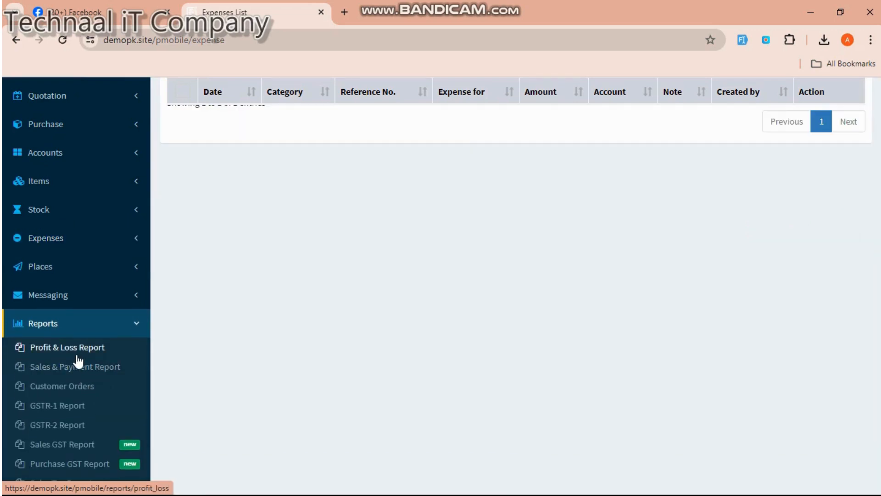
click(77, 357)
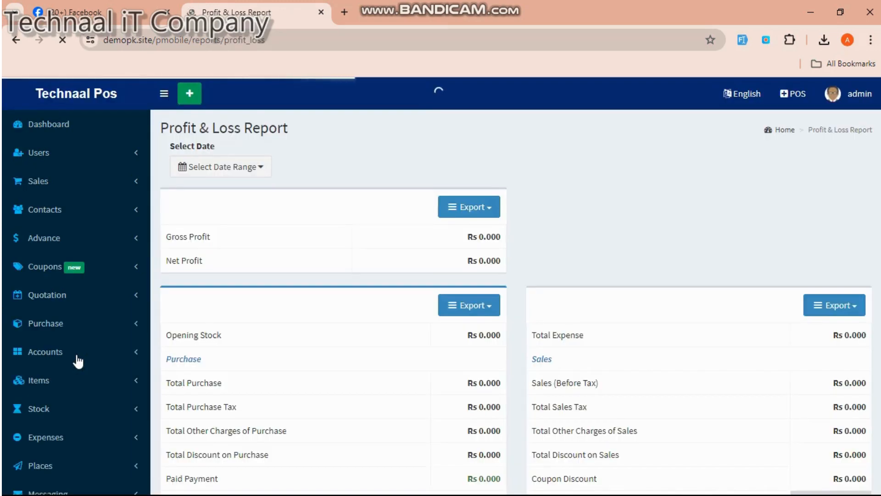
scroll(299, 399, down, 2)
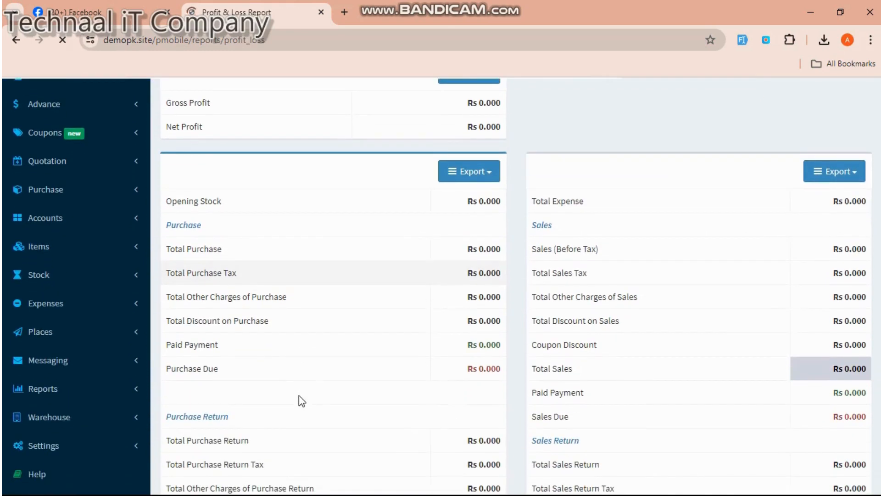
scroll(302, 403, up, 1)
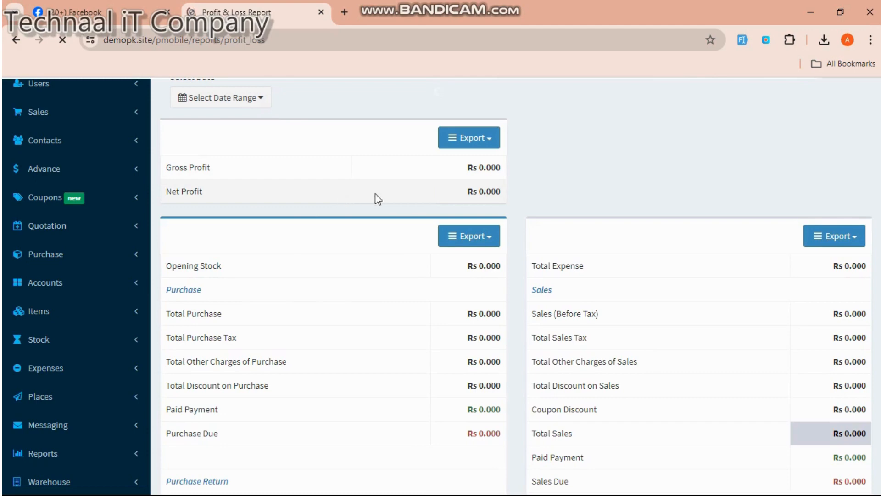
click(490, 143)
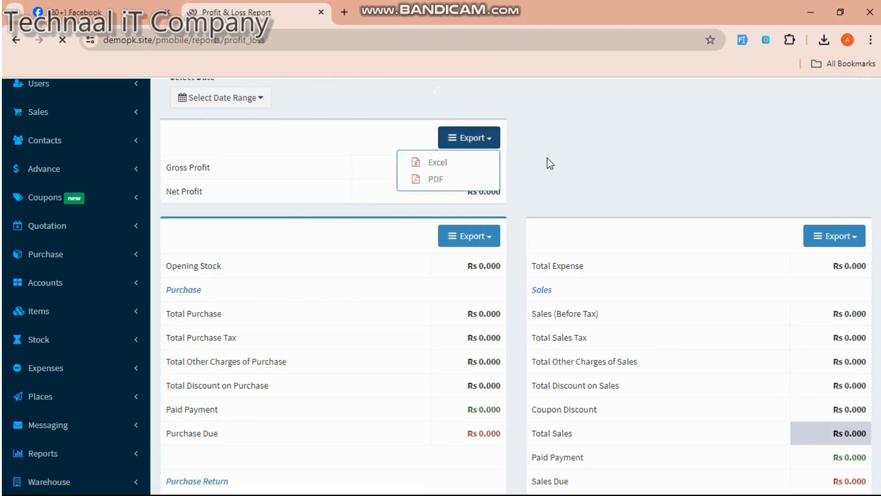
scroll(547, 157, down, 1)
scroll(547, 157, down, 2)
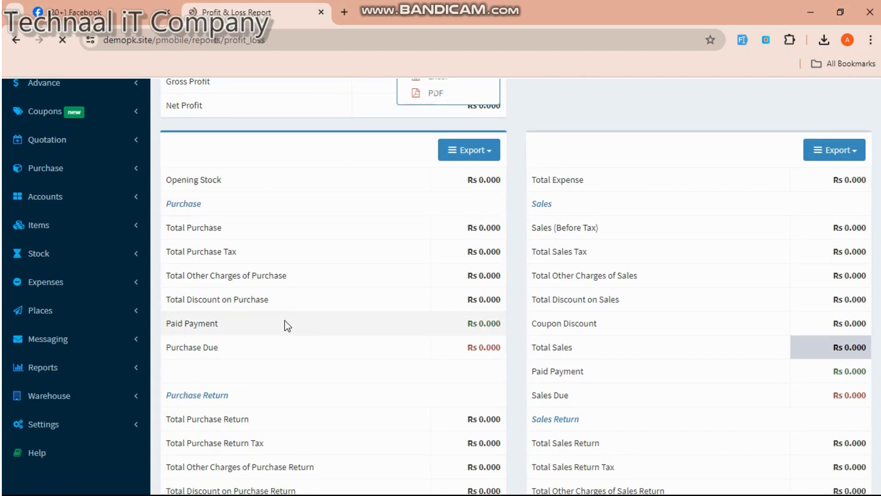
scroll(416, 308, up, 3)
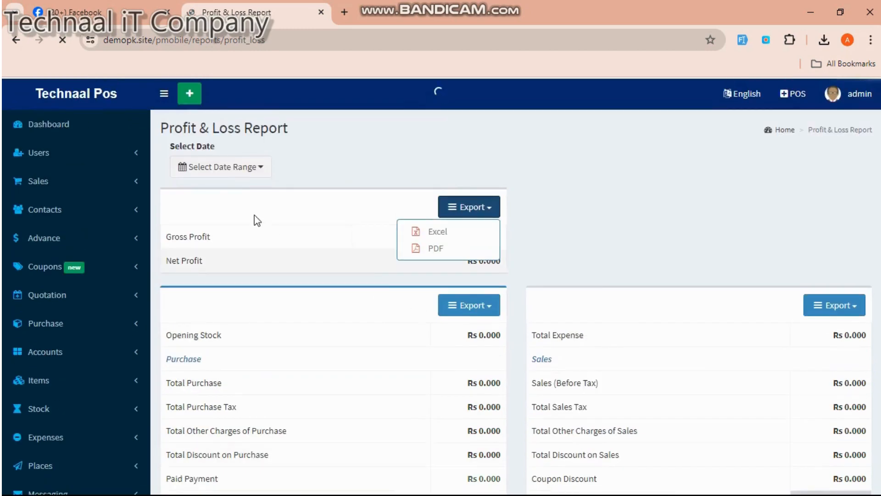
click(237, 169)
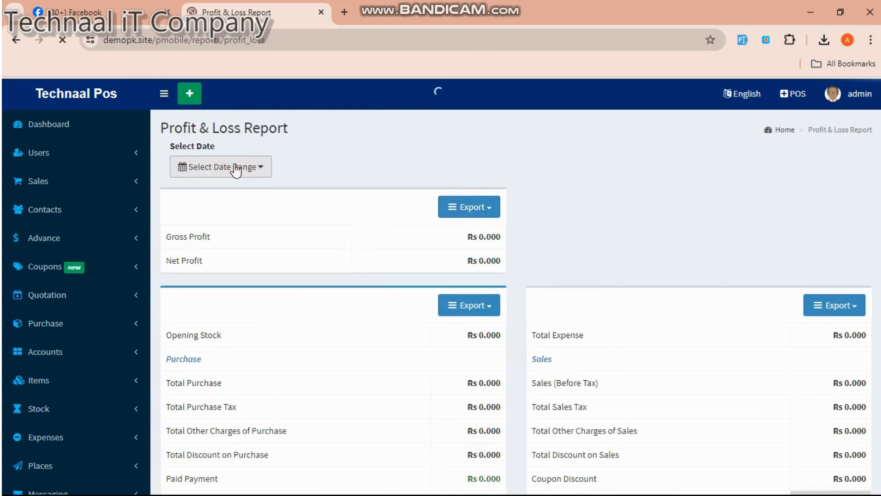
- Limit the Profit & Loss Report to Today and review the Net Profit of -9,200.000
click(265, 175)
click(266, 178)
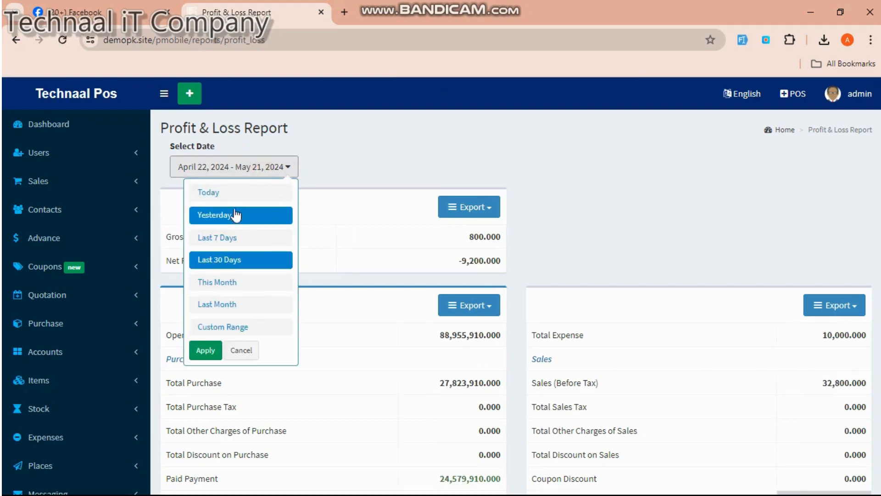
click(237, 195)
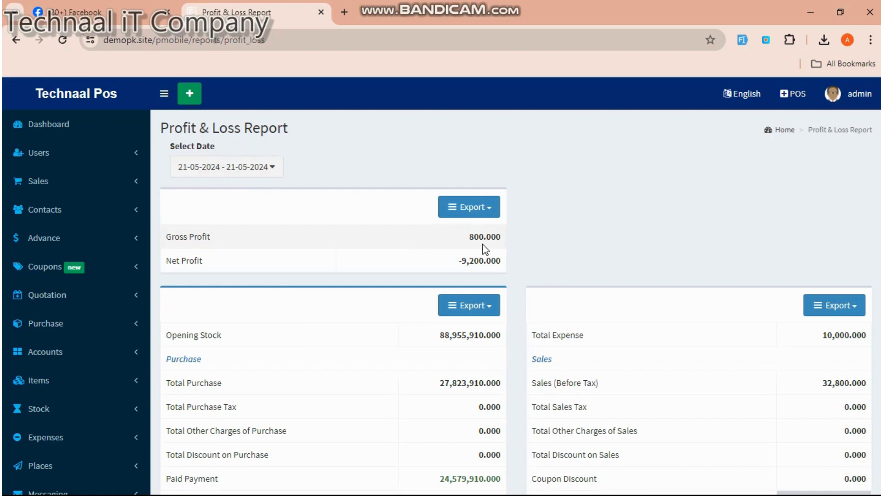
scroll(483, 245, down, 4)
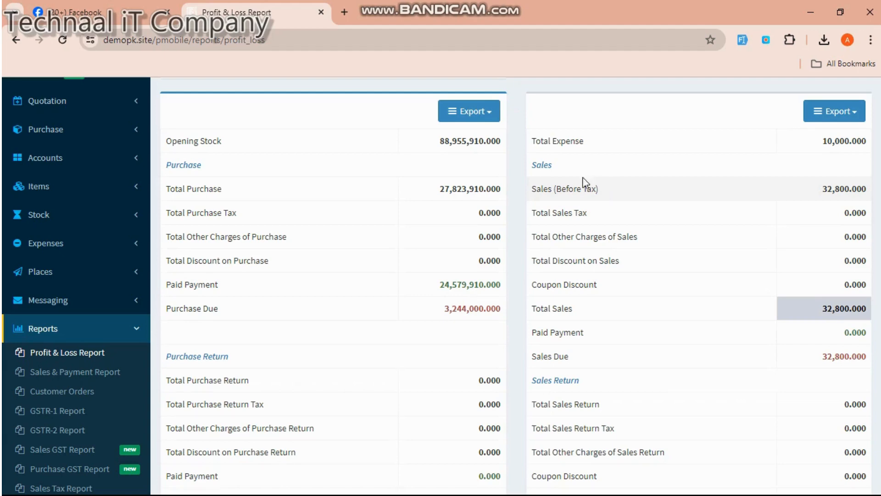
scroll(650, 178, down, 2)
scroll(651, 178, down, 2)
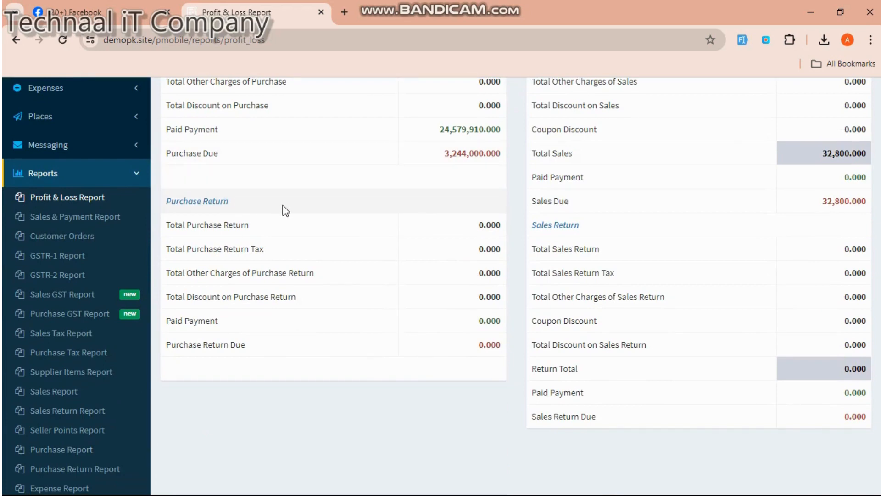
scroll(285, 211, up, 9)
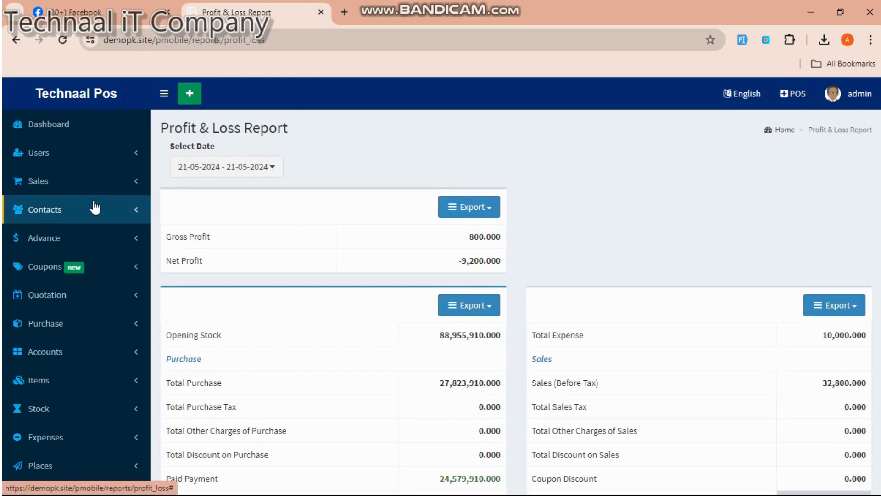
- Open the Purchase Returns List
scroll(71, 314, down, 3)
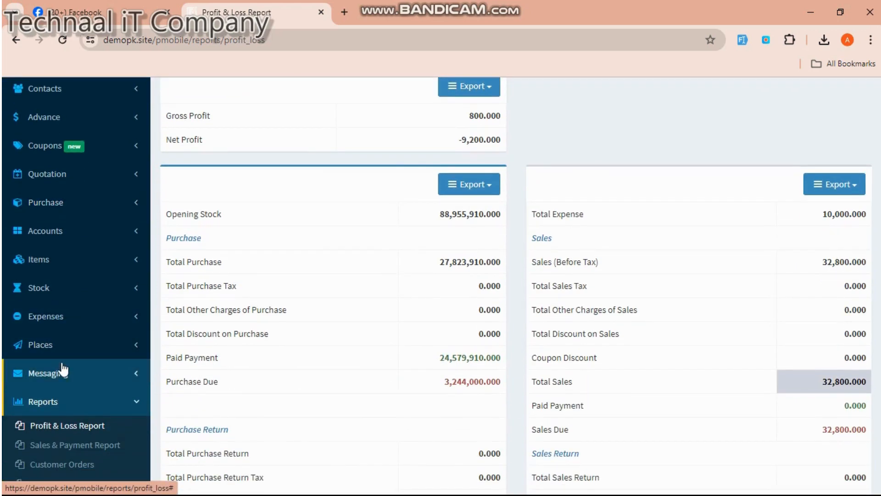
scroll(64, 369, down, 5)
scroll(63, 368, up, 5)
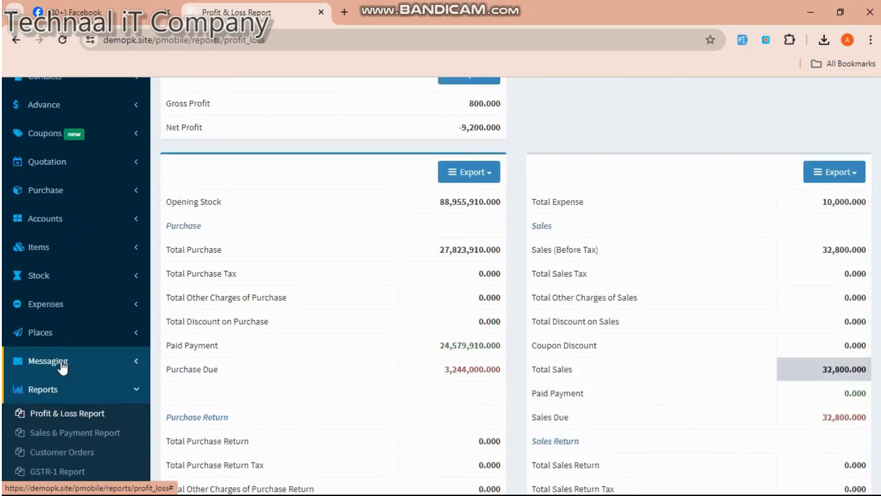
click(65, 225)
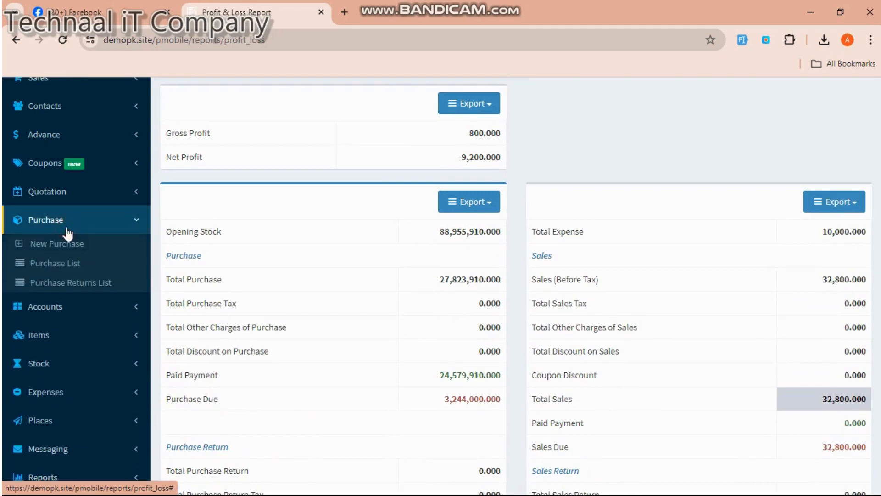
click(67, 283)
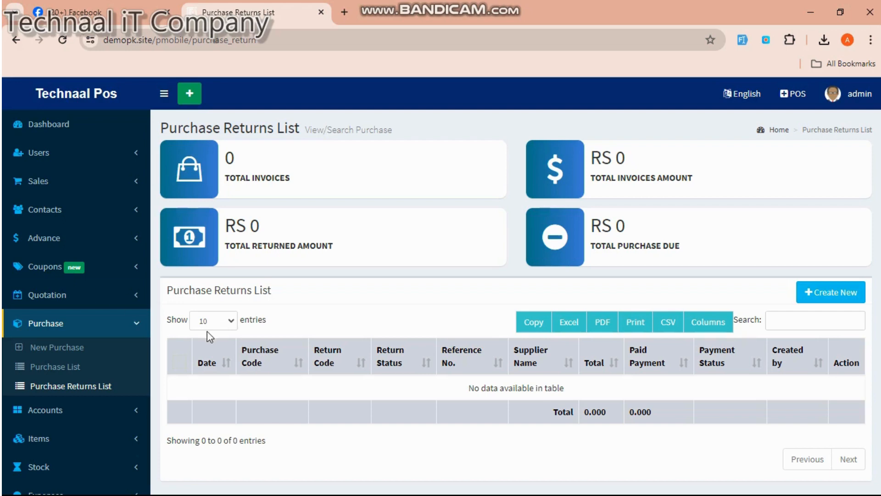
- Start a new purchase return with market chosen as the supplier
click(852, 303)
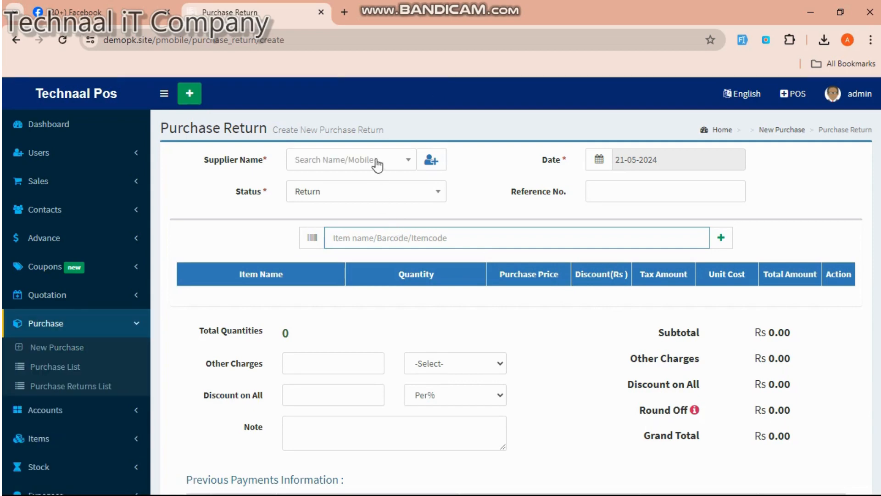
click(402, 164)
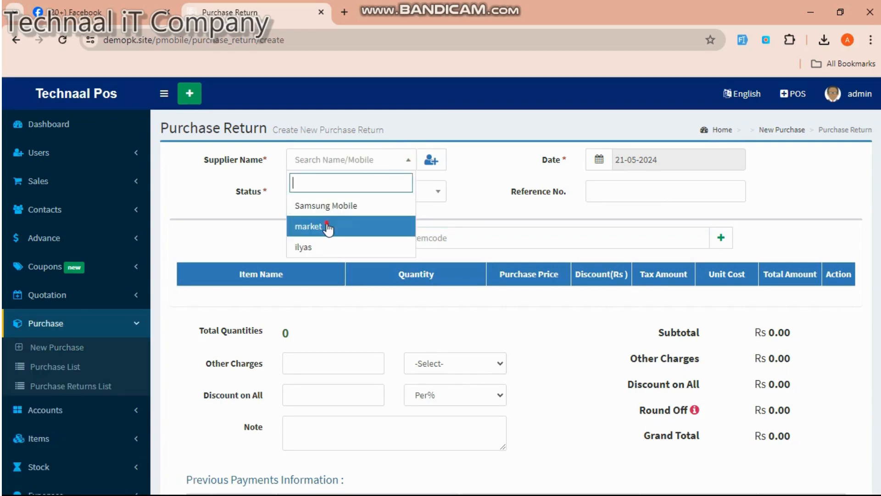
click(328, 227)
click(369, 239)
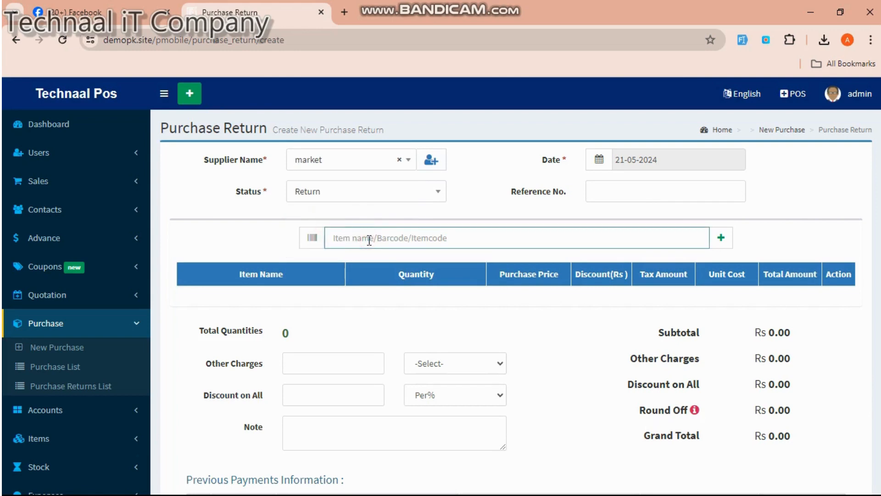
- Add 3 Apple iPhone 15 256 GB (IT020004) to the return, totalling Rs 1002000.000
text(ip)
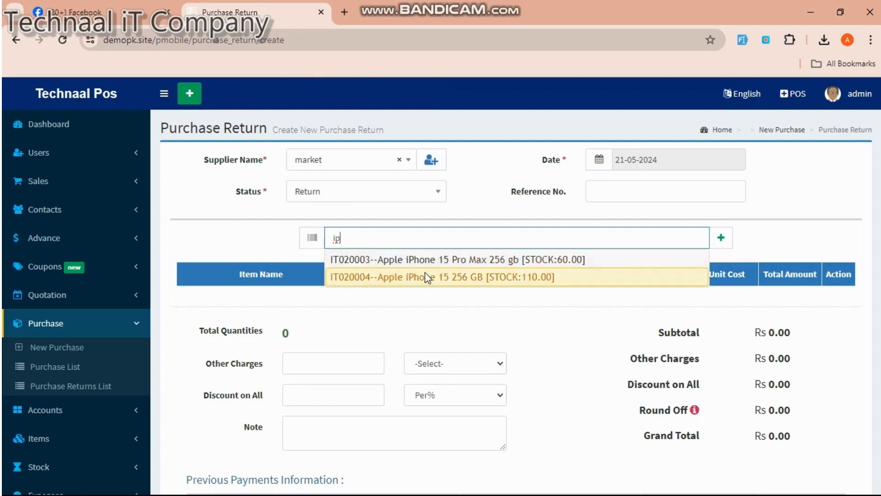
click(427, 278)
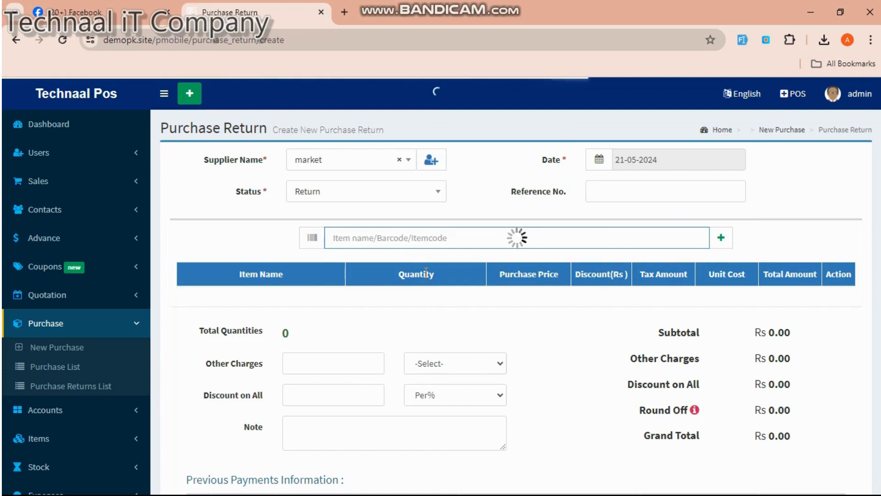
click(422, 303)
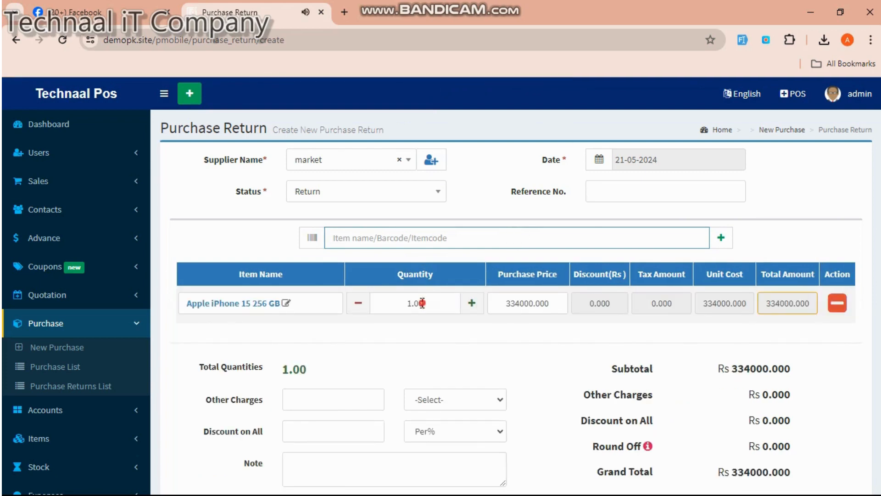
drag(421, 303, 407, 303)
text(3)
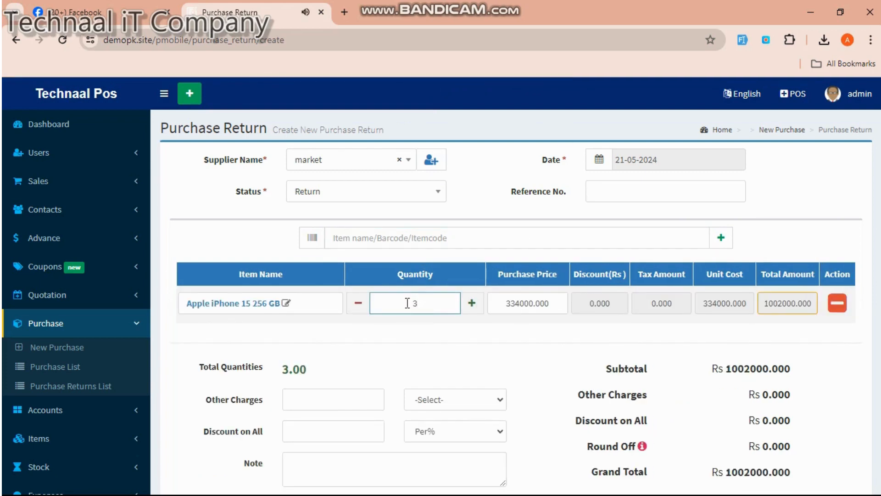
scroll(443, 321, down, 3)
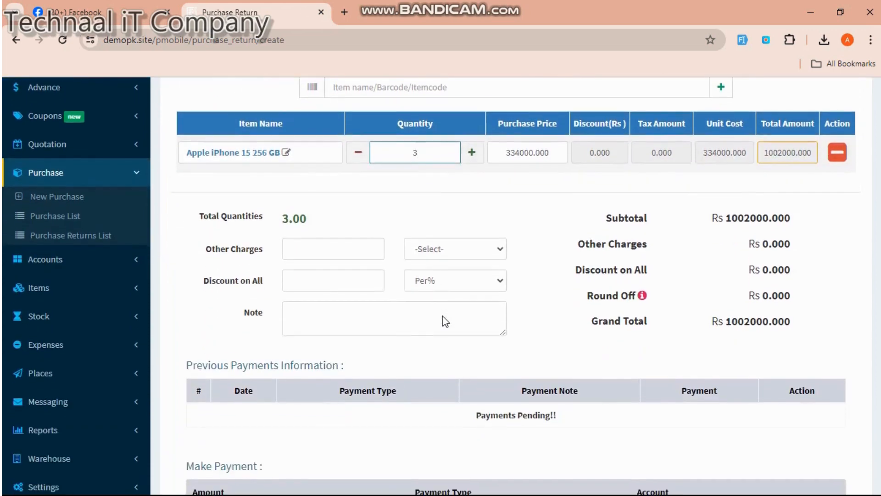
scroll(443, 320, down, 4)
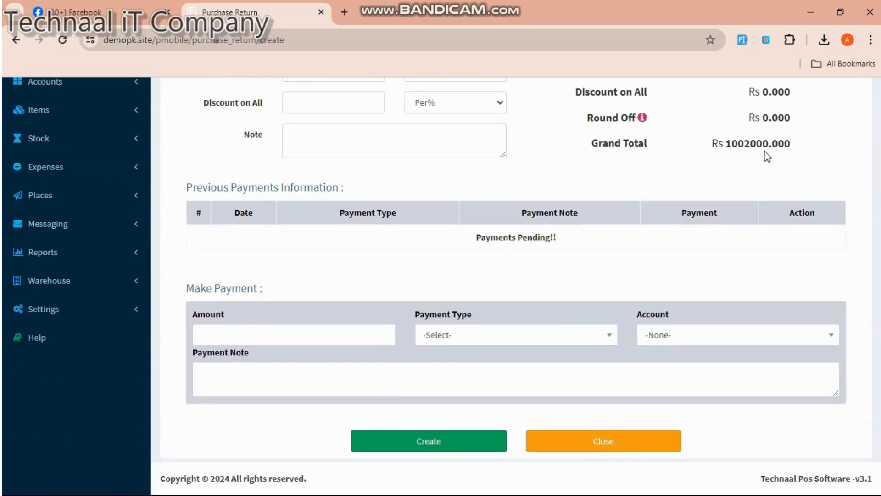
- Copy the 1002000.000 grand total into the payment amount field
drag(792, 143, 727, 145)
key(ctrl+c)
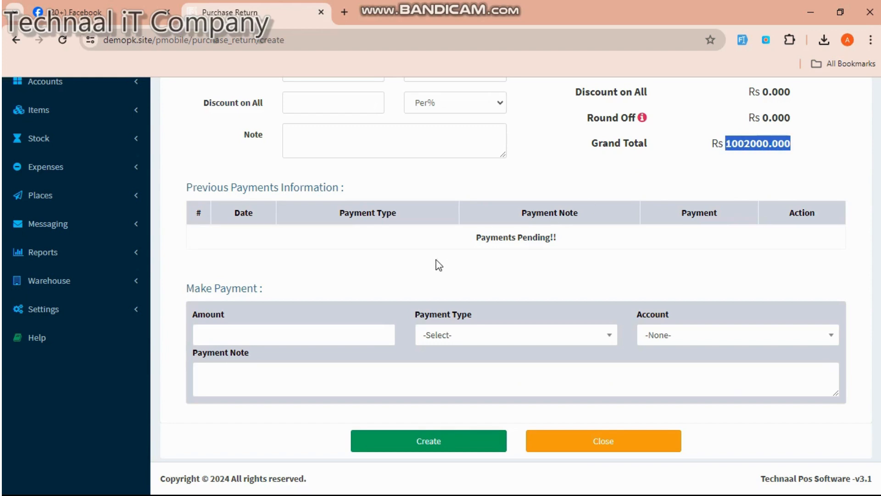
click(371, 328)
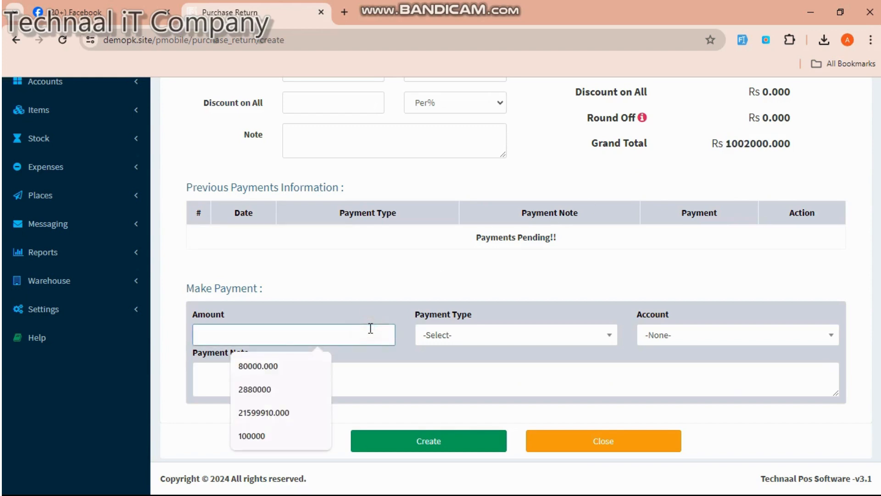
key(ctrl+v)
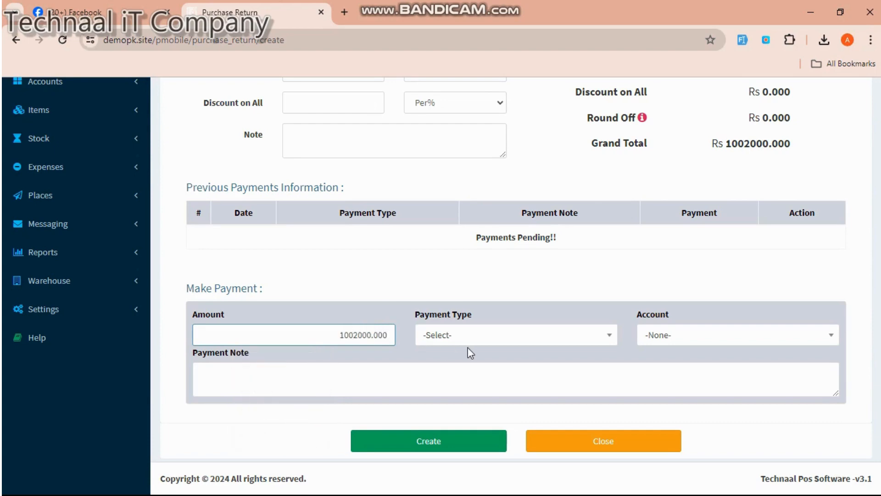
- Set the payment type to Cash, keep 1002000.000, and create the purchase return
click(484, 337)
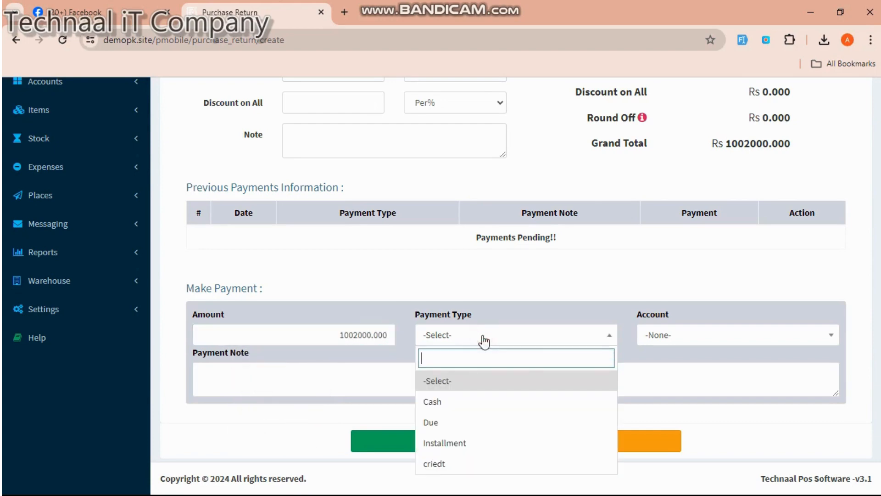
click(465, 402)
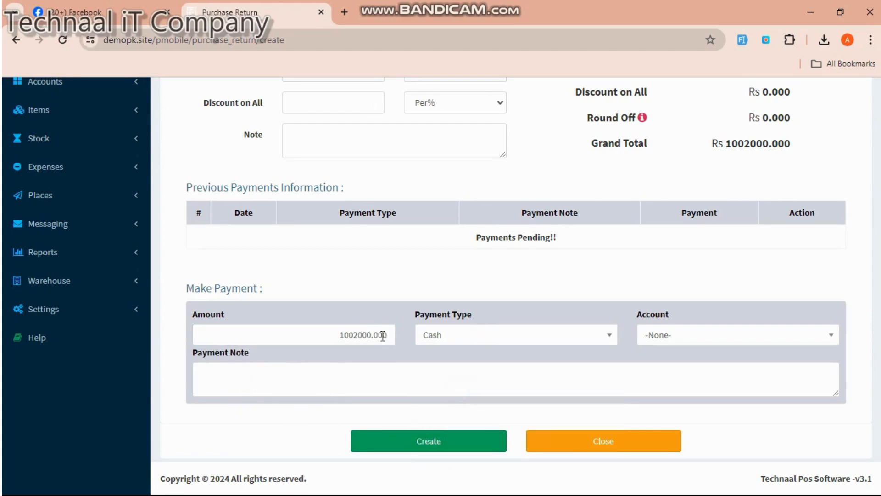
drag(387, 334, 335, 332)
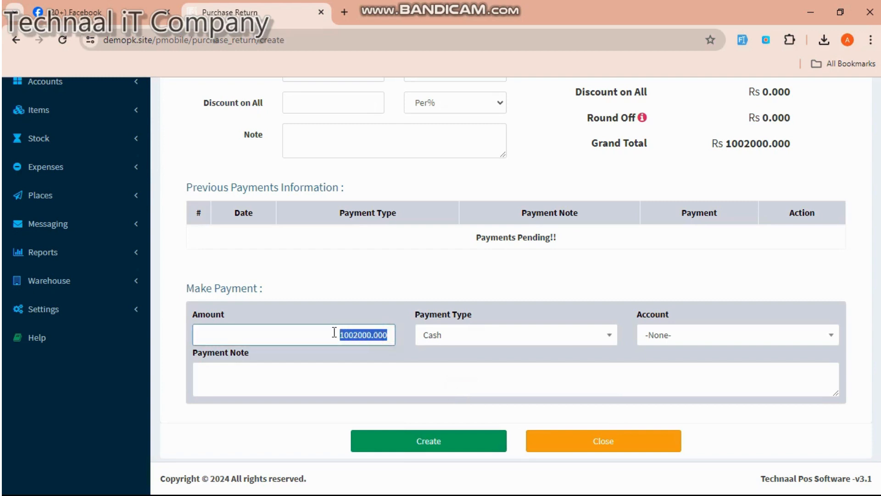
click(572, 347)
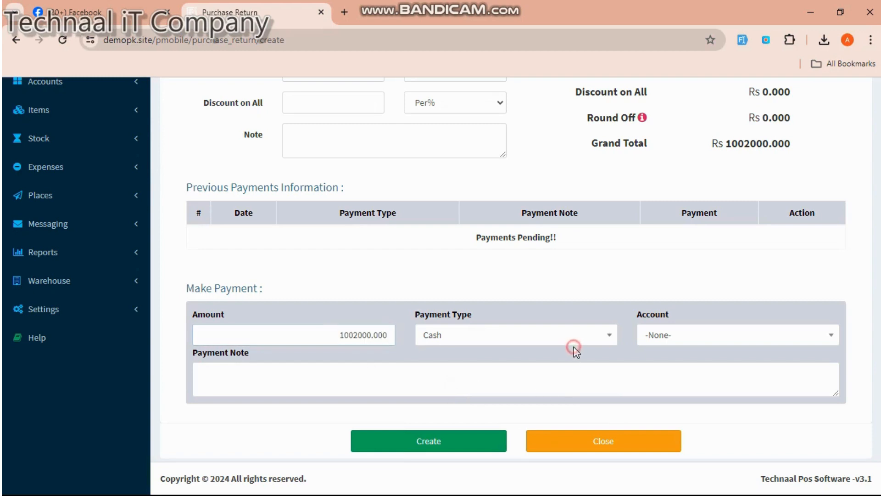
click(463, 441)
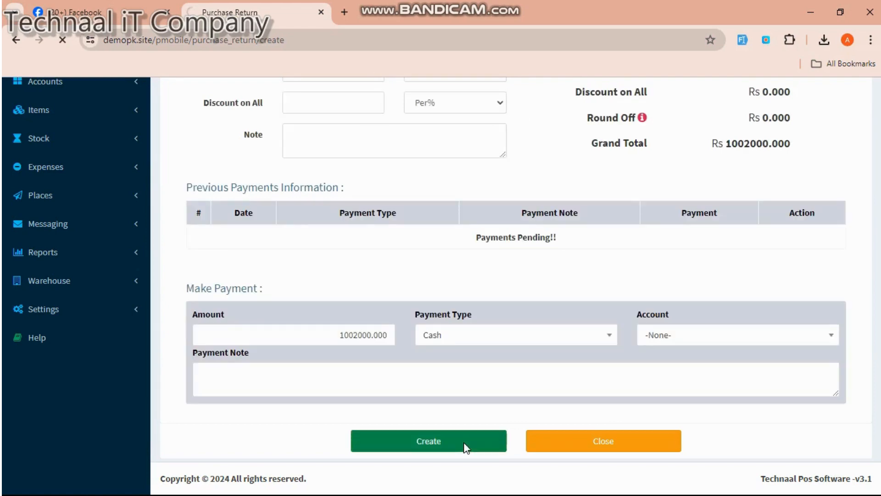
scroll(472, 315, up, 5)
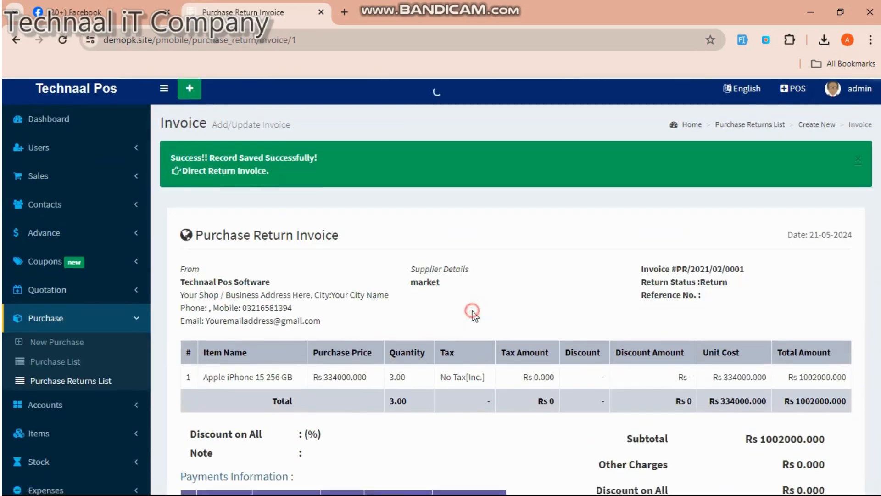
- Review purchase return invoice #PR/2021/02/0001 for 3 iPhones totalling Rs 1002000.000
scroll(473, 315, down, 5)
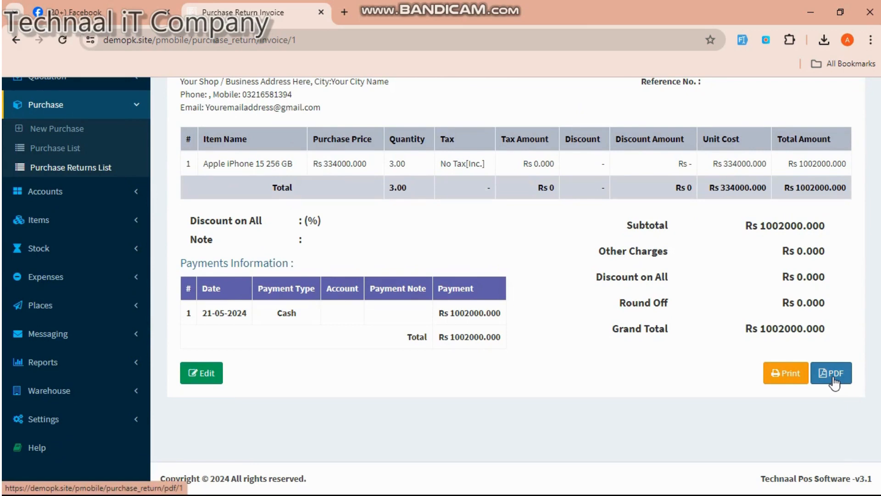
scroll(472, 327, up, 5)
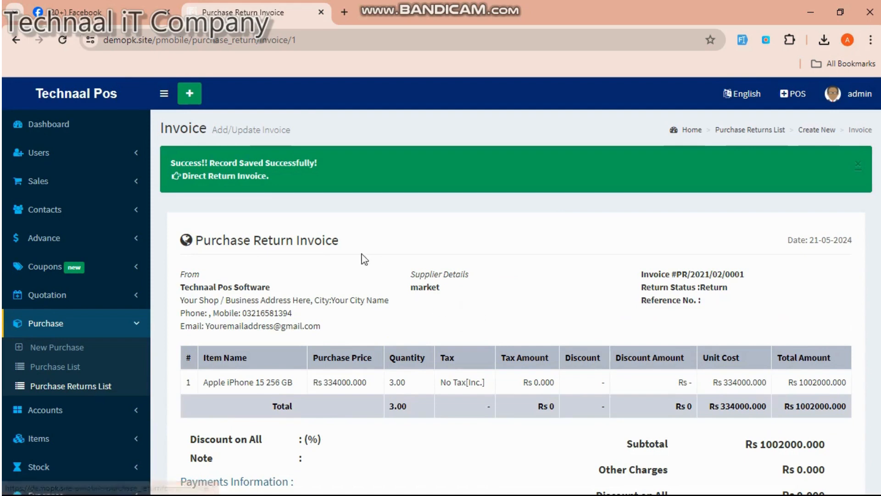
click(47, 182)
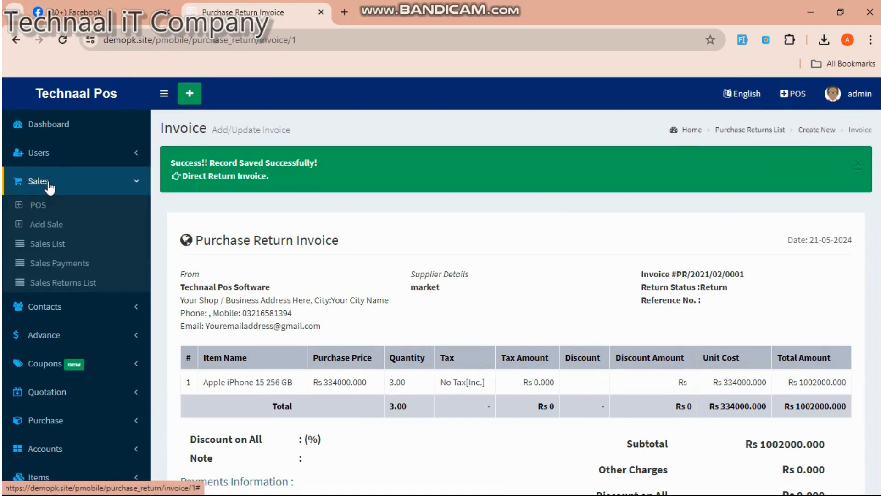
- Create a new sales return from the Sales Returns List and choose the returning customer
click(69, 282)
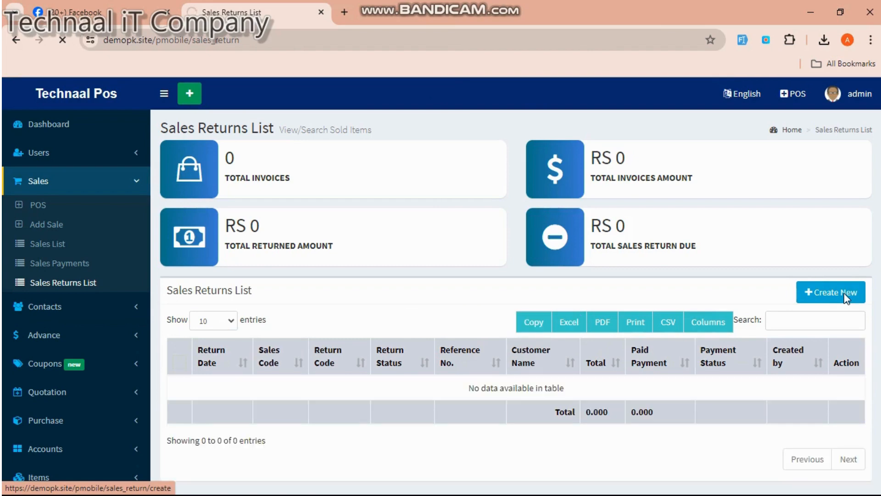
click(846, 296)
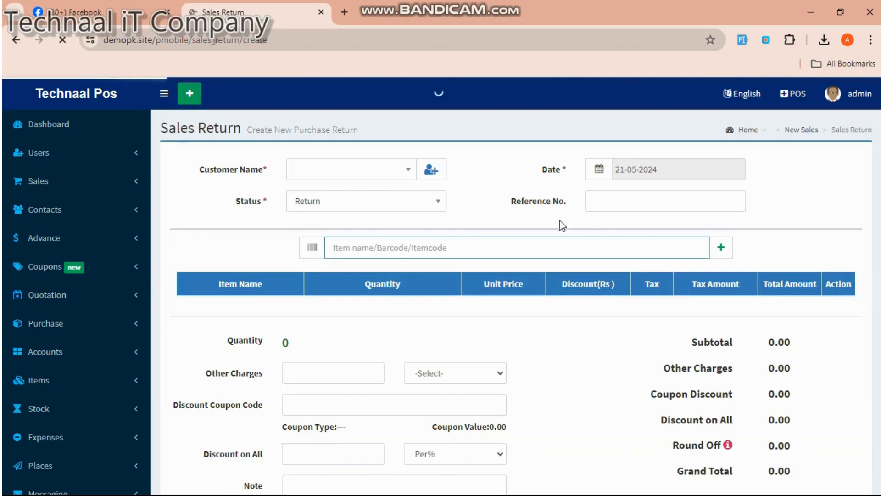
click(393, 173)
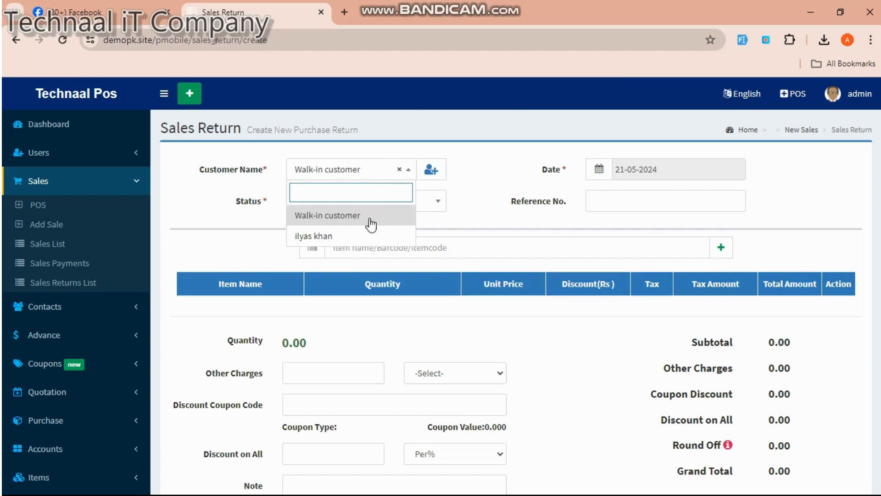
click(350, 236)
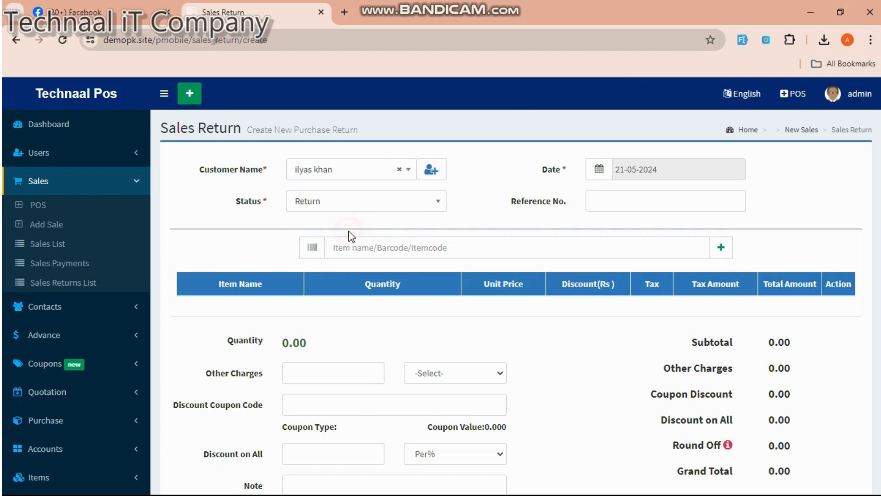
- Search 'ip' and add Apple iPhone 15 256 GB as the returned item
click(405, 247)
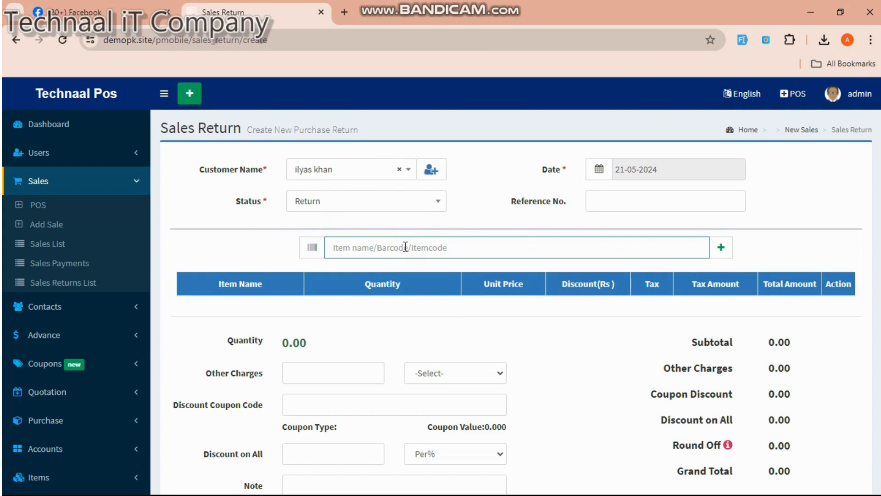
text(ip)
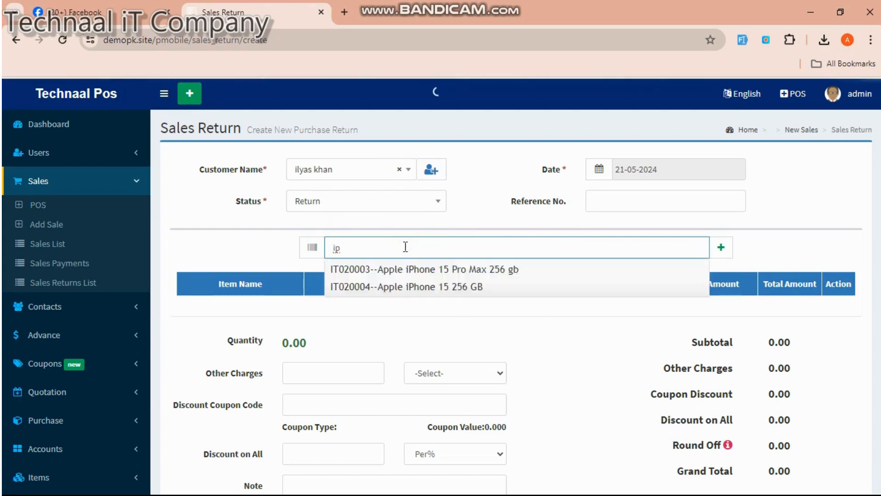
click(412, 280)
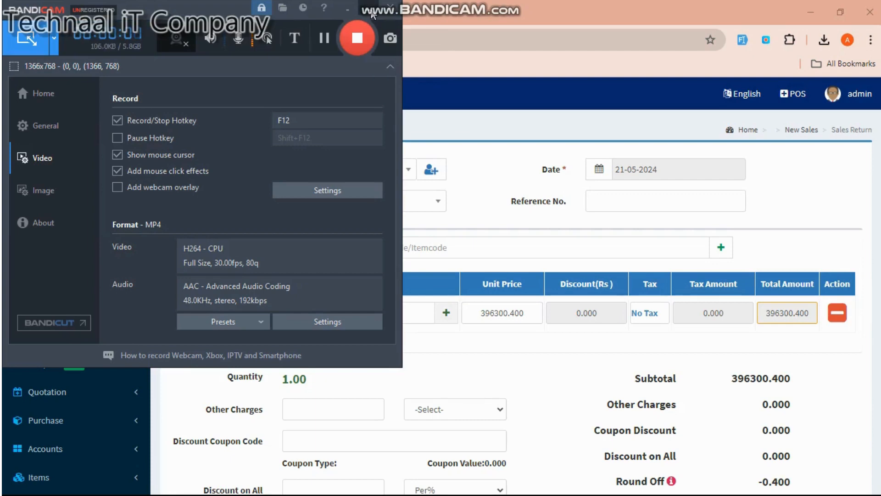
- Change the returned iPhone's unit price to 300000.400
click(372, 14)
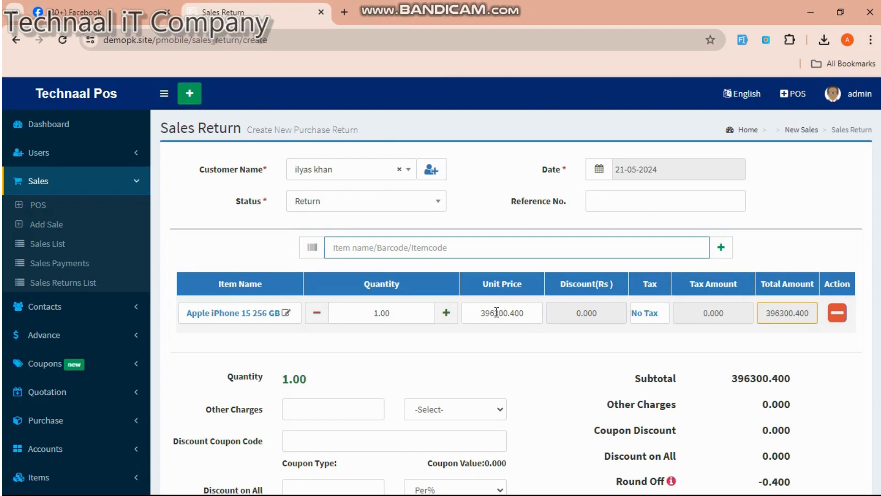
drag(495, 313, 491, 313)
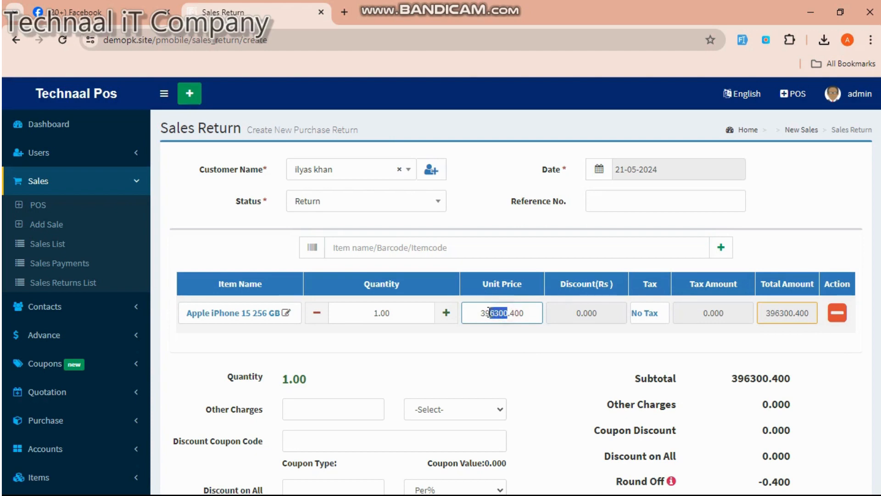
text(00000)
- Check the iPhone line's tax options in Manage Sales Item and apply them
click(650, 313)
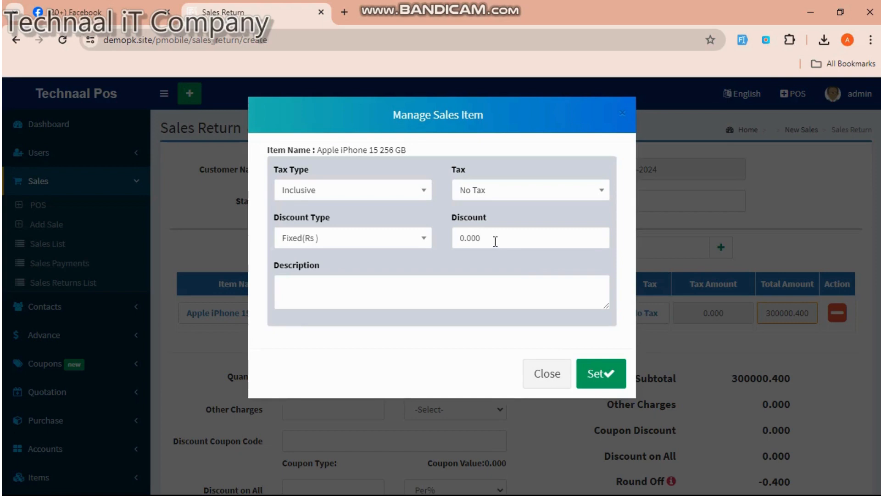
click(491, 190)
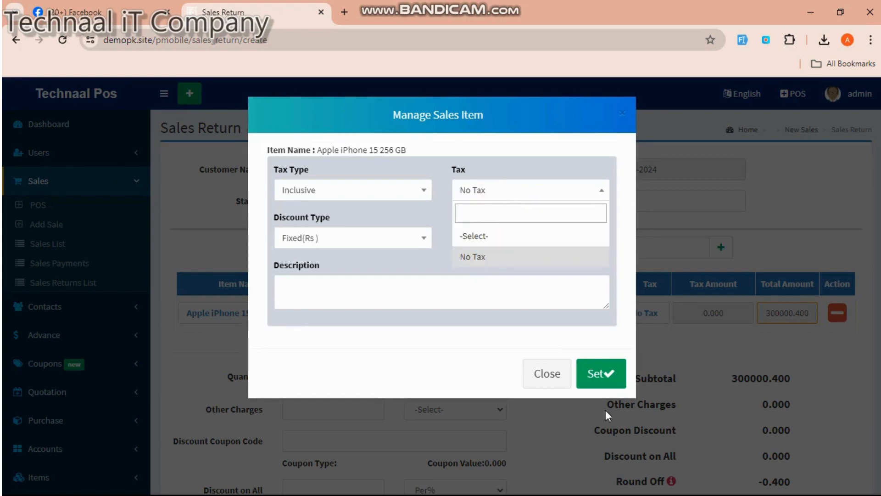
click(601, 374)
- Pay the 300000.000 sales return in Cash and save it as invoice #SR/2021/02/0001
scroll(603, 383, down, 7)
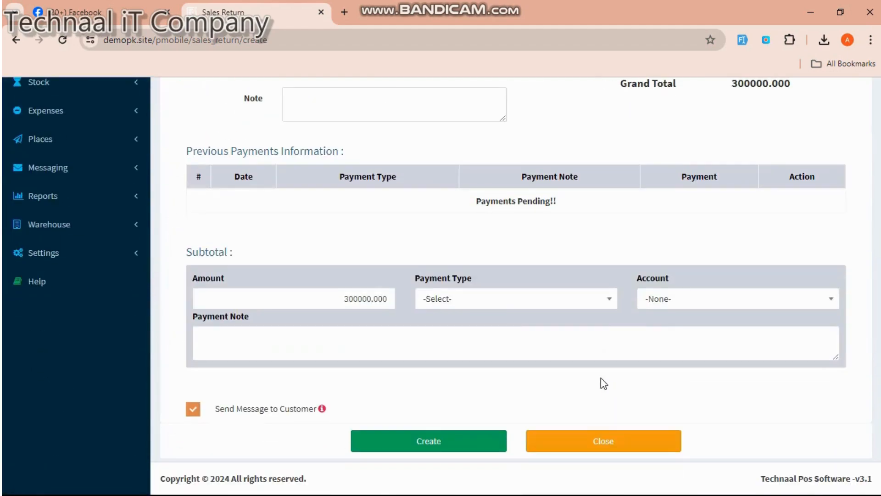
click(505, 300)
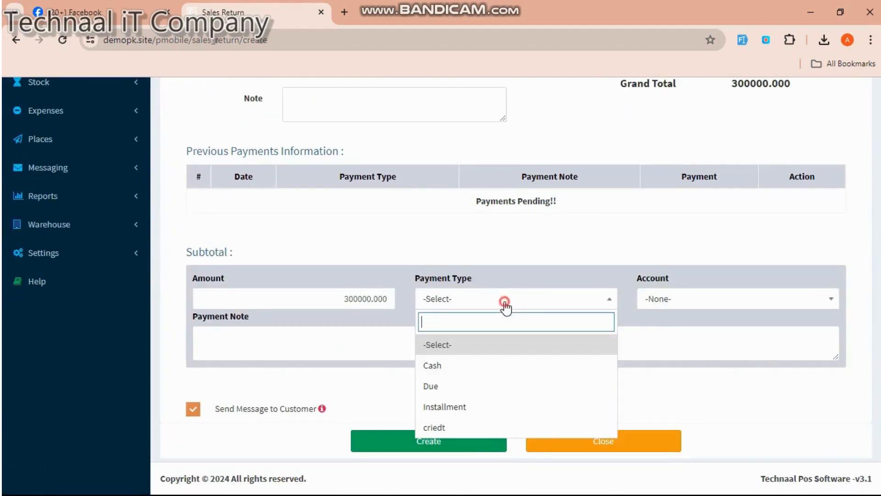
click(463, 376)
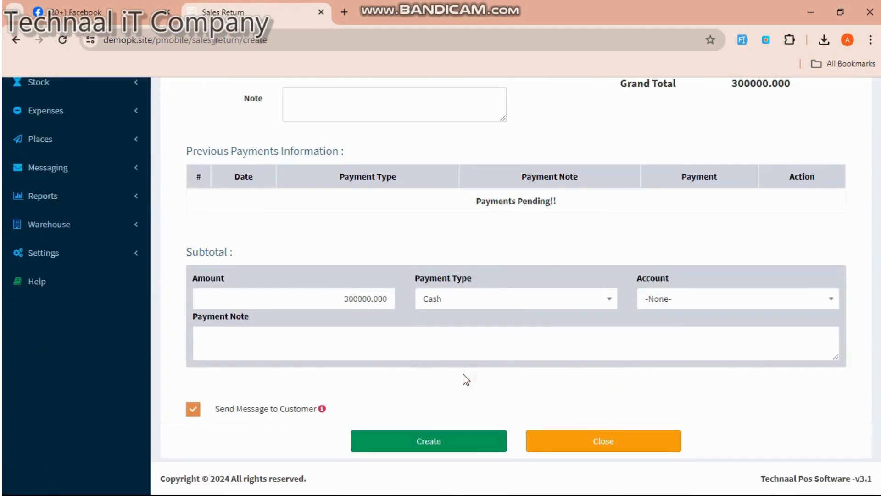
click(450, 439)
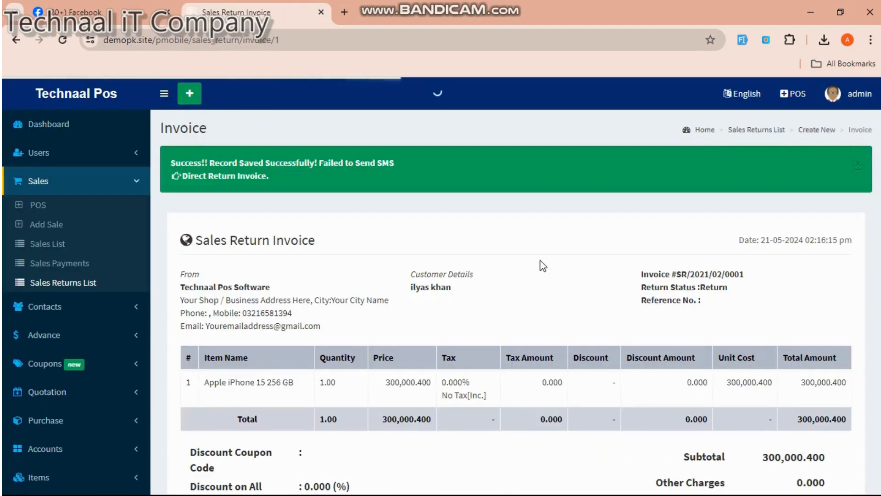
- Switch to the POS sales screen showing the product grid and an empty cart
click(796, 105)
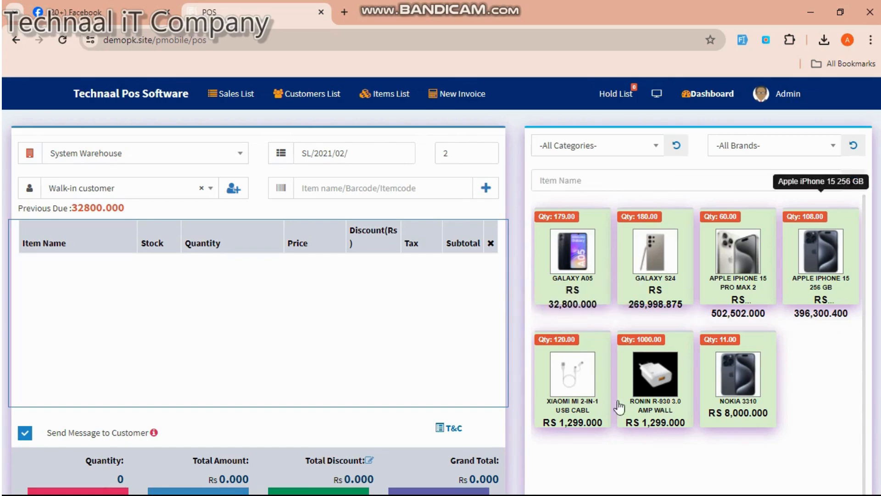
- Add Galaxy A05 and the Xiaomi USB cable to the cart, remove both, then shrink the browser window
click(569, 269)
scroll(122, 395, down, 2)
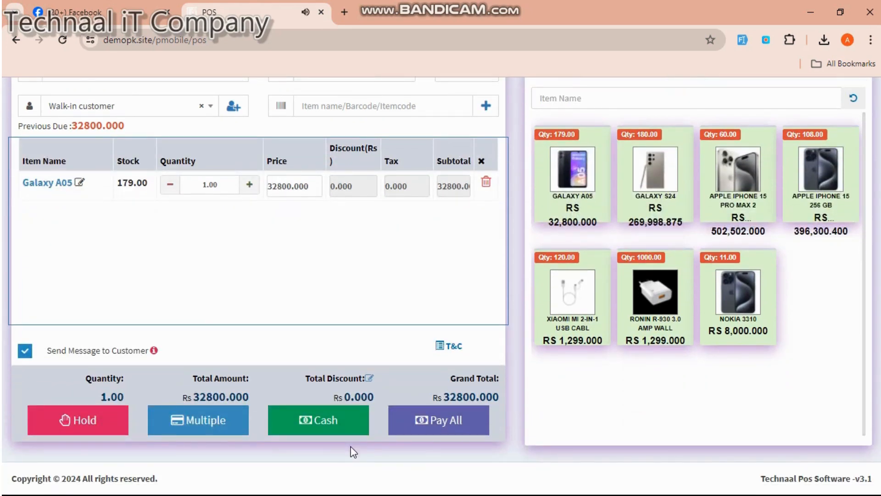
click(593, 331)
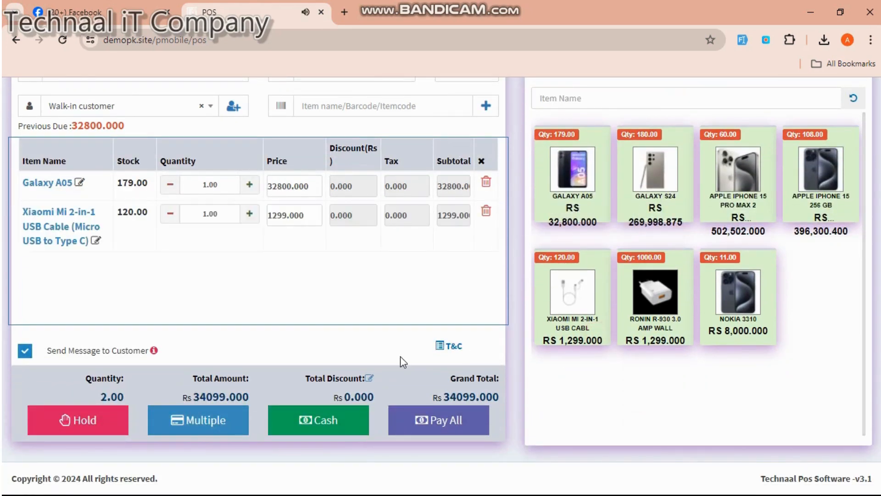
click(486, 211)
click(486, 183)
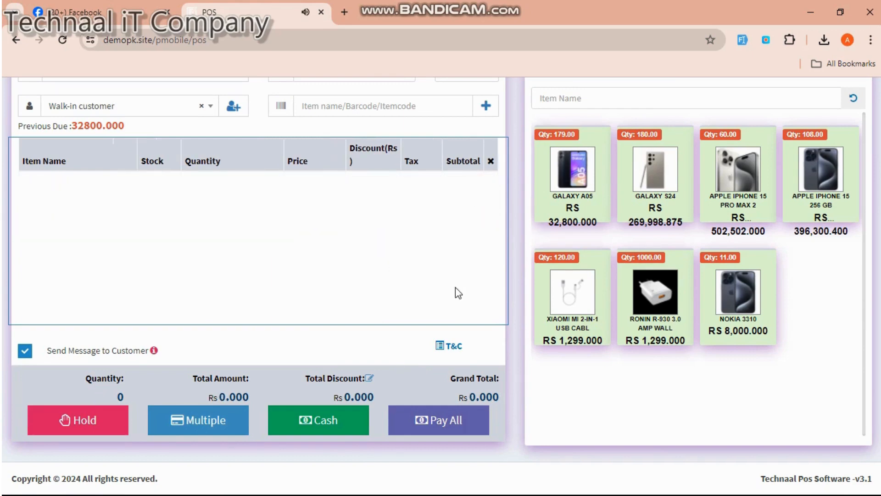
click(831, 12)
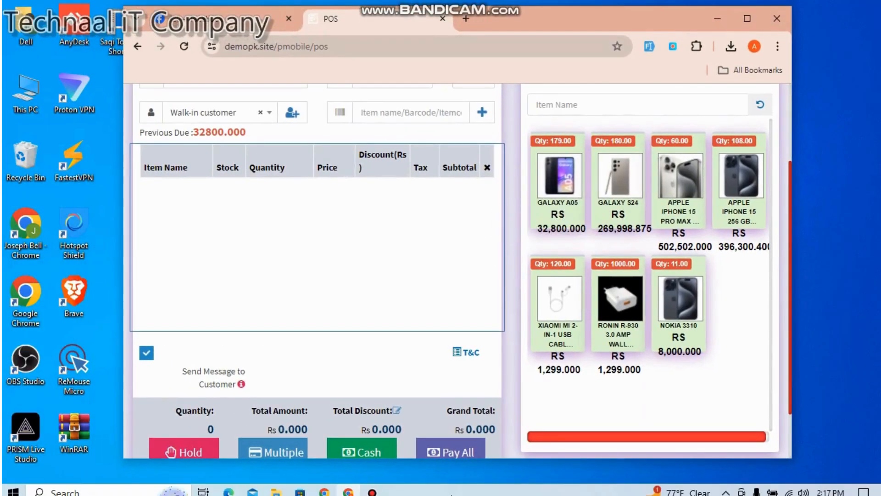
click(374, 486)
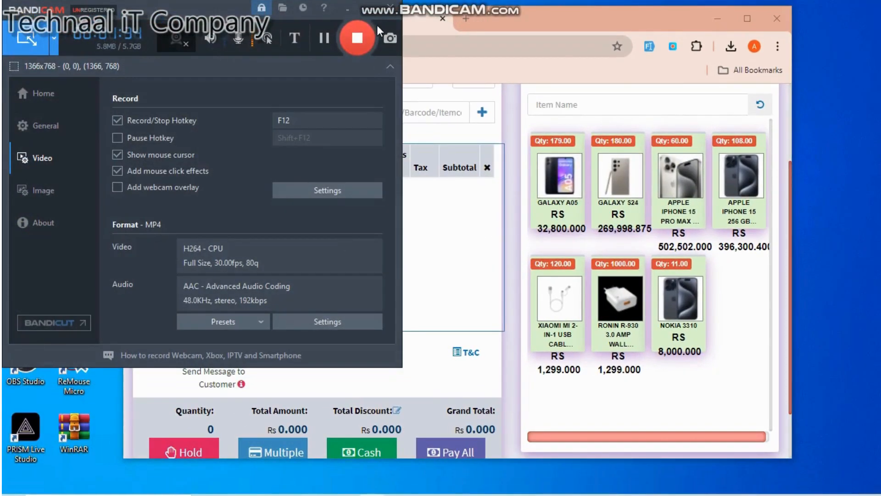